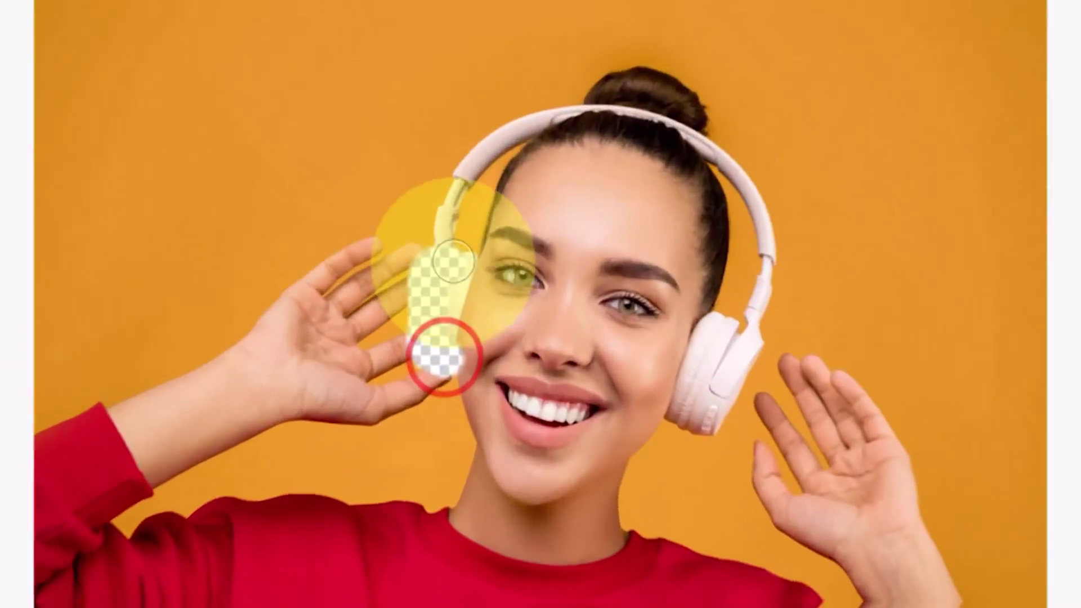
# Step: Go from the Adobe Firefly intro to the Adobe ID sign-in page
pyautogui.moveTo(439, 338)
pyautogui.mouseDown()
pyautogui.moveTo(436, 222)
pyautogui.moveTo(574, 97)
pyautogui.moveTo(659, 90)
pyautogui.moveTo(776, 187)
pyautogui.moveTo(770, 327)
pyautogui.moveTo(704, 423)
pyautogui.moveTo(731, 315)
pyautogui.moveTo(627, 89)
pyautogui.mouseUp()
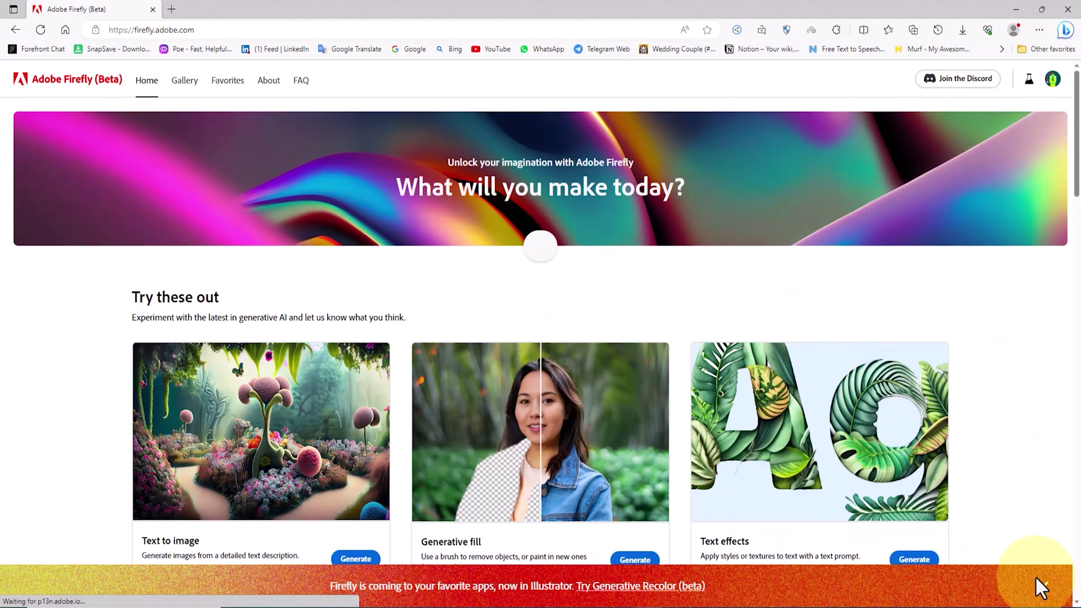
# Step: Dismiss the promo banner and launch Generative fill from its 'Try these out' card
pyautogui.click(1043, 586)
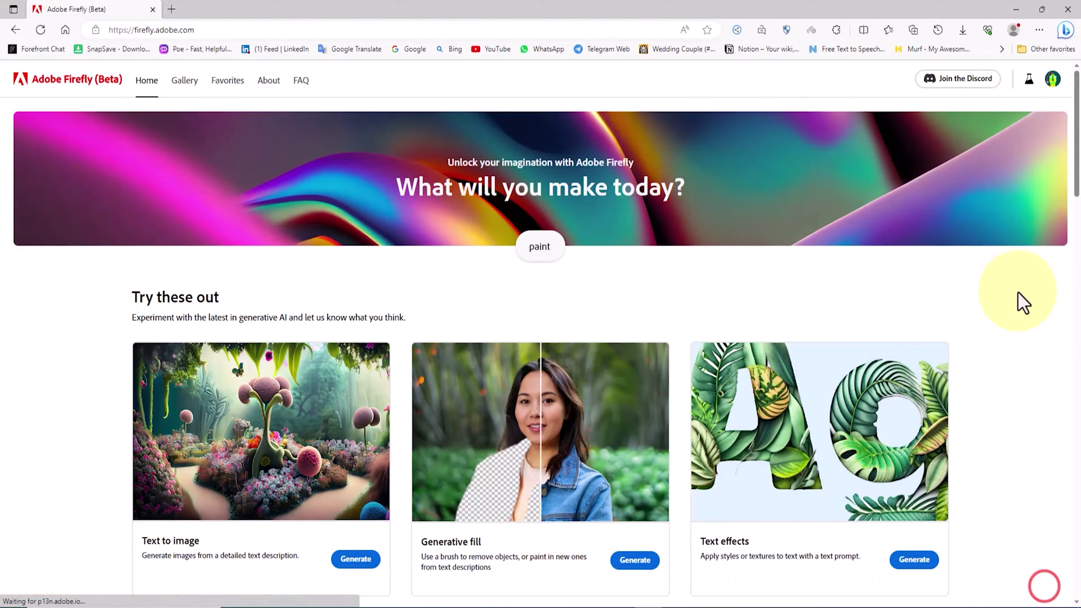
pyautogui.scroll(-5, 945, 337)
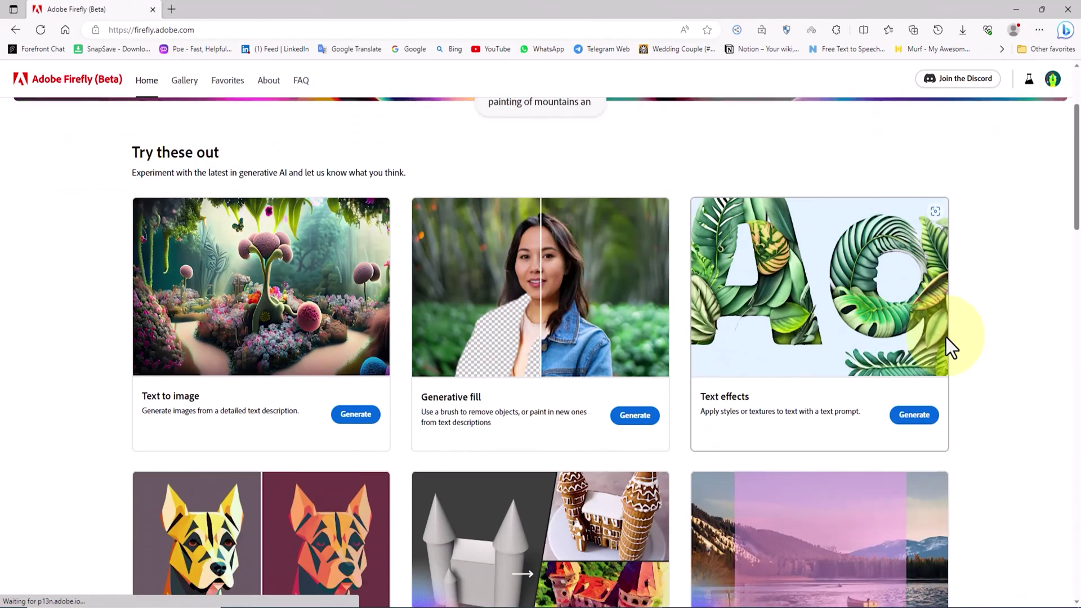
pyautogui.scroll(1, 504, 344)
pyautogui.scroll(1, 498, 338)
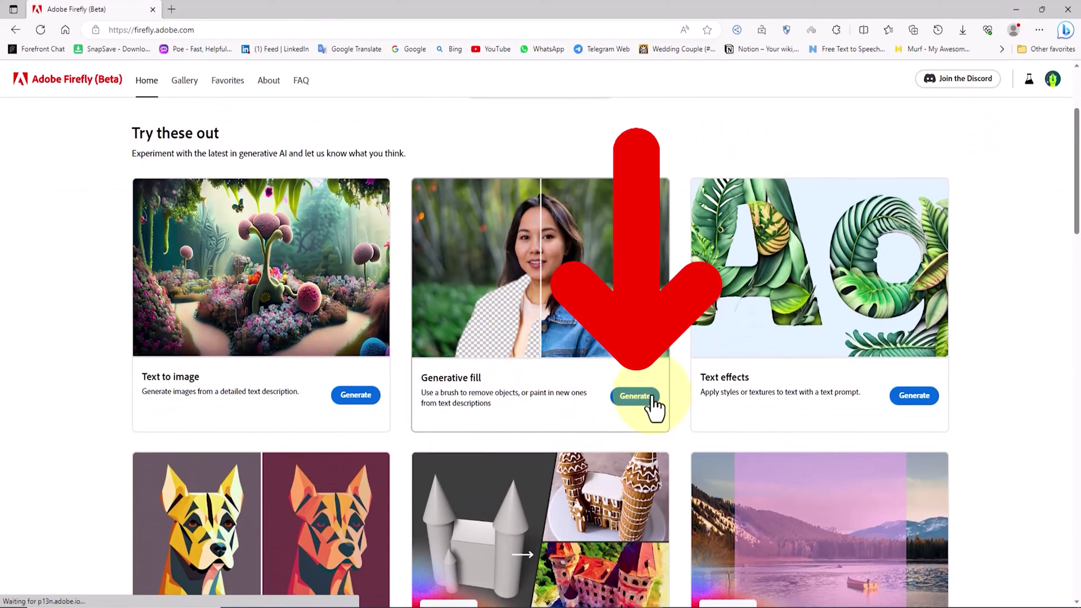
pyautogui.click(639, 398)
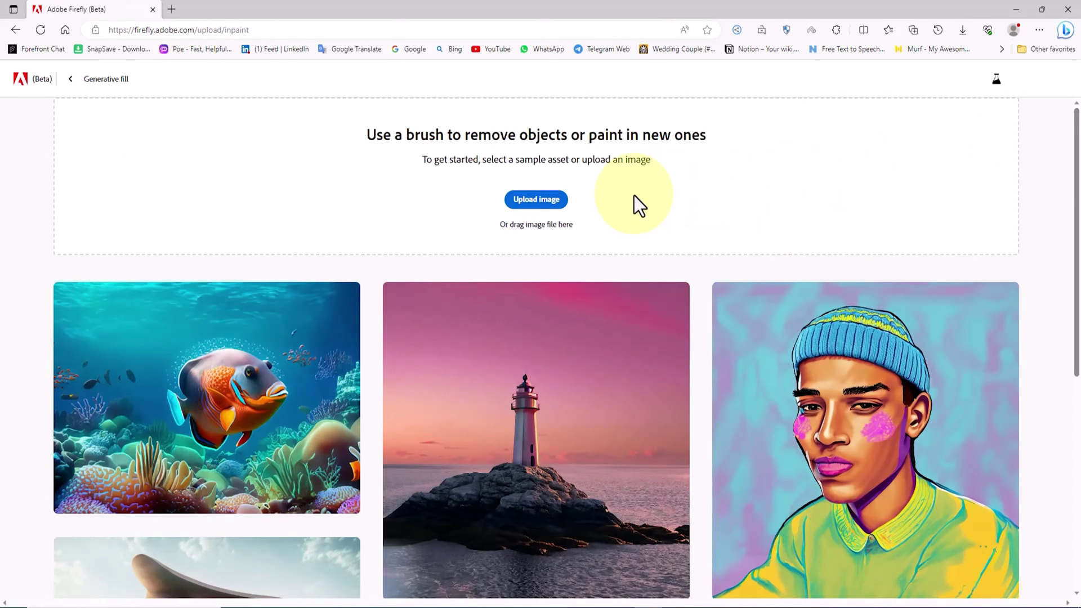
# Step: Upload pexels-sound-on-3756773.jpg into the Generative fill editor
pyautogui.click(529, 203)
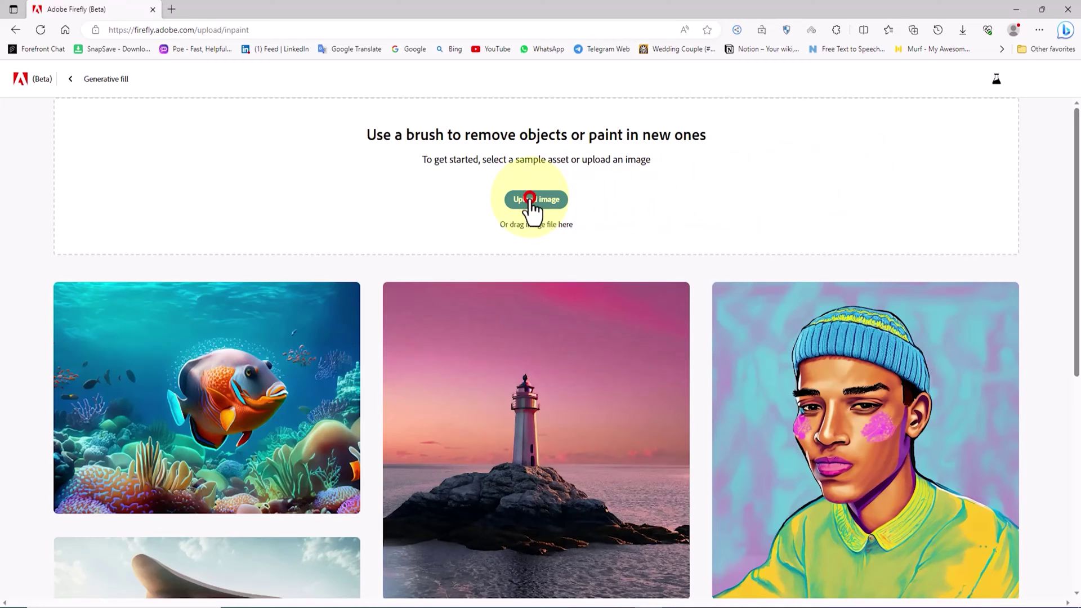
pyautogui.click(477, 197)
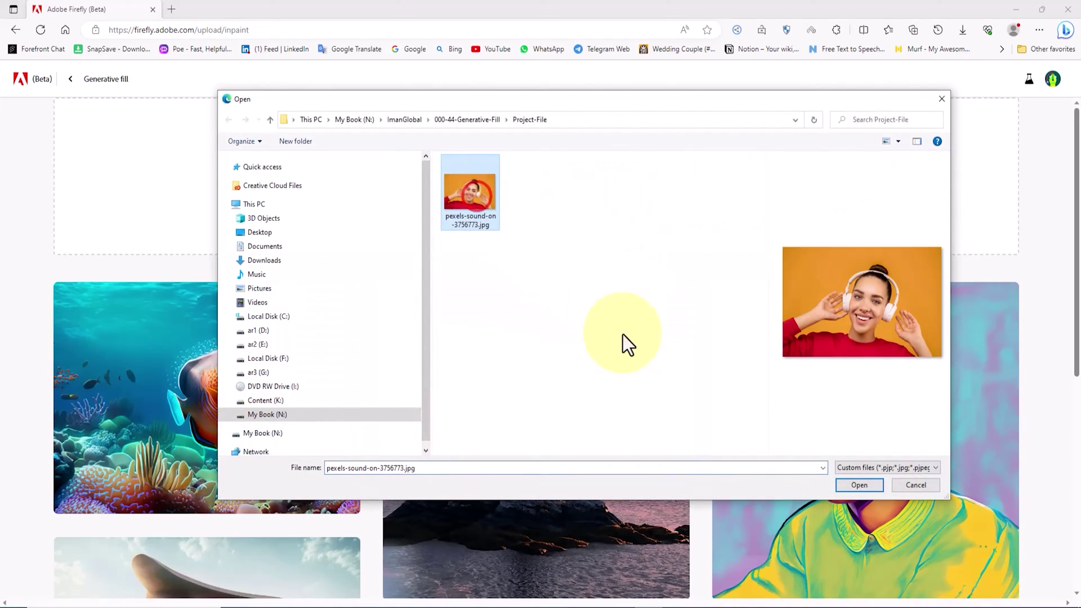
pyautogui.click(871, 487)
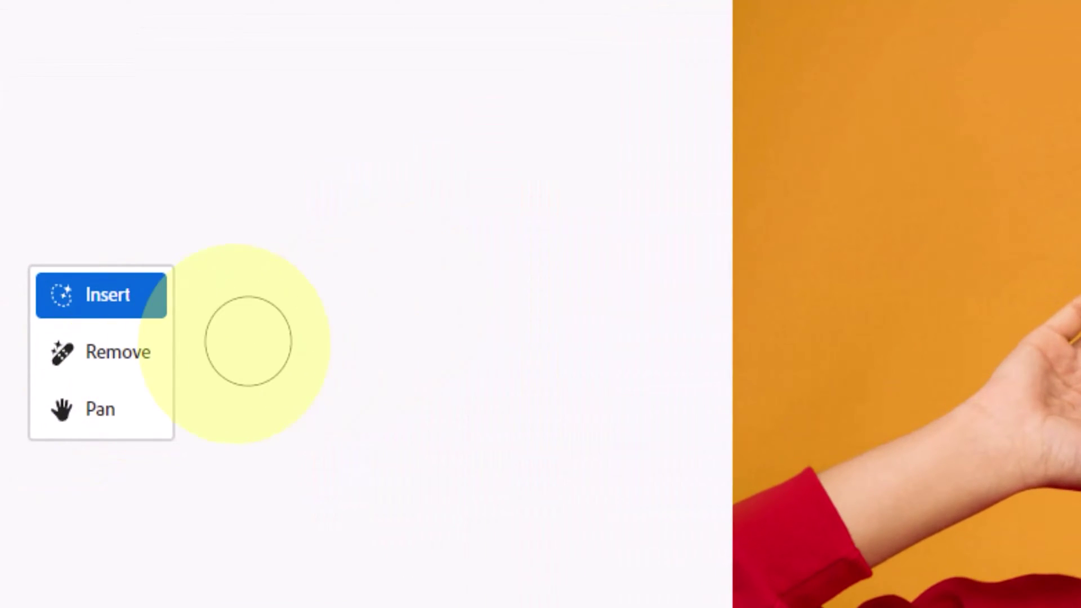
# Step: In Remove mode, set the brush to 26% size and 67% hardness, then mask the headphones
pyautogui.click(110, 354)
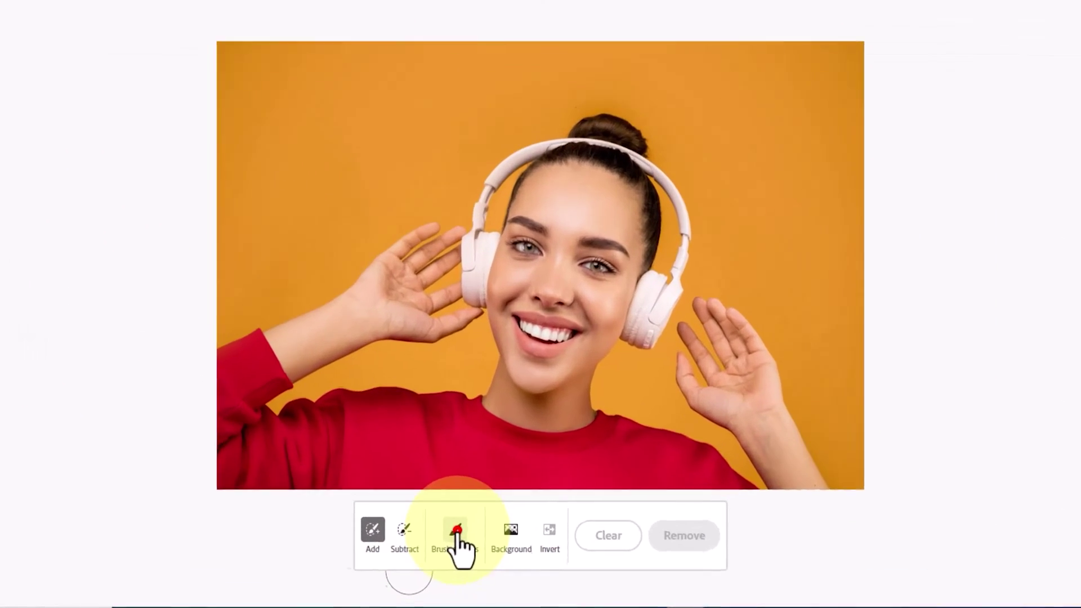
pyautogui.click(476, 553)
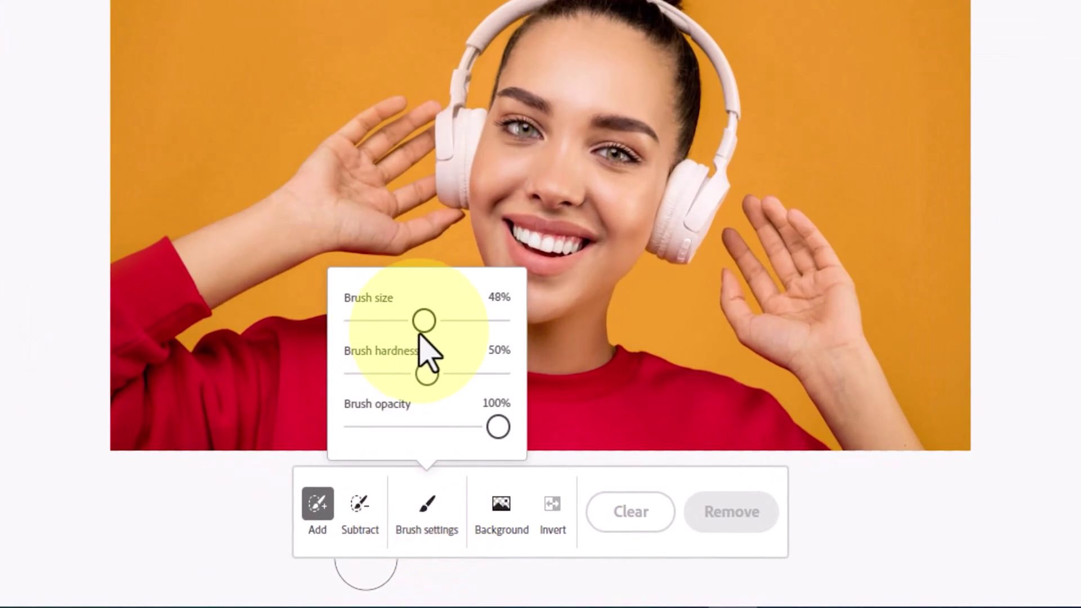
pyautogui.moveTo(421, 322)
pyautogui.mouseDown()
pyautogui.moveTo(388, 326)
pyautogui.moveTo(400, 325)
pyautogui.mouseUp()
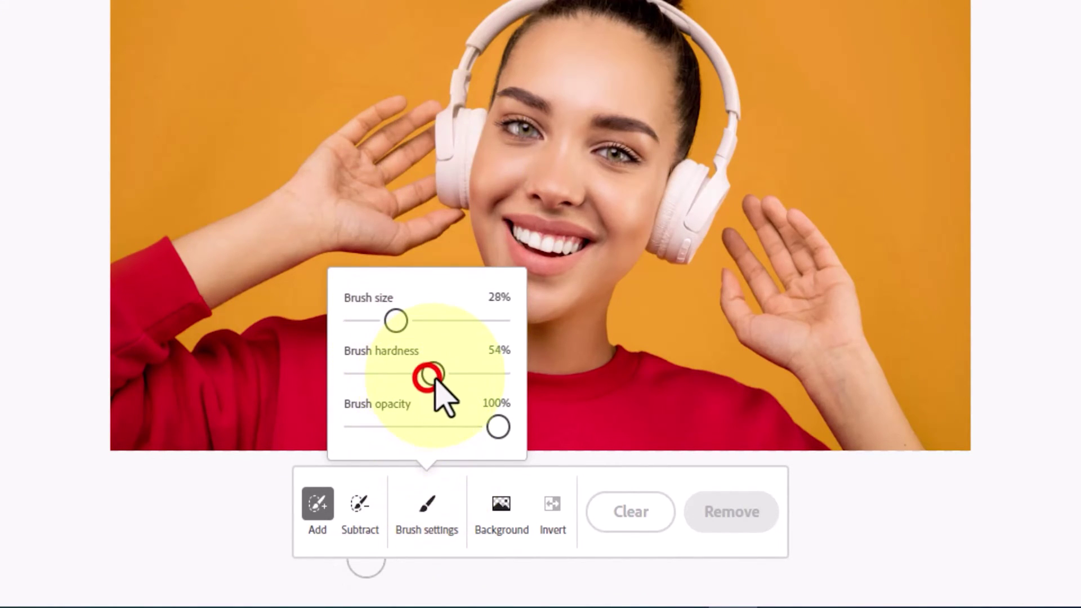
pyautogui.moveTo(435, 377); pyautogui.dragTo(455, 378)
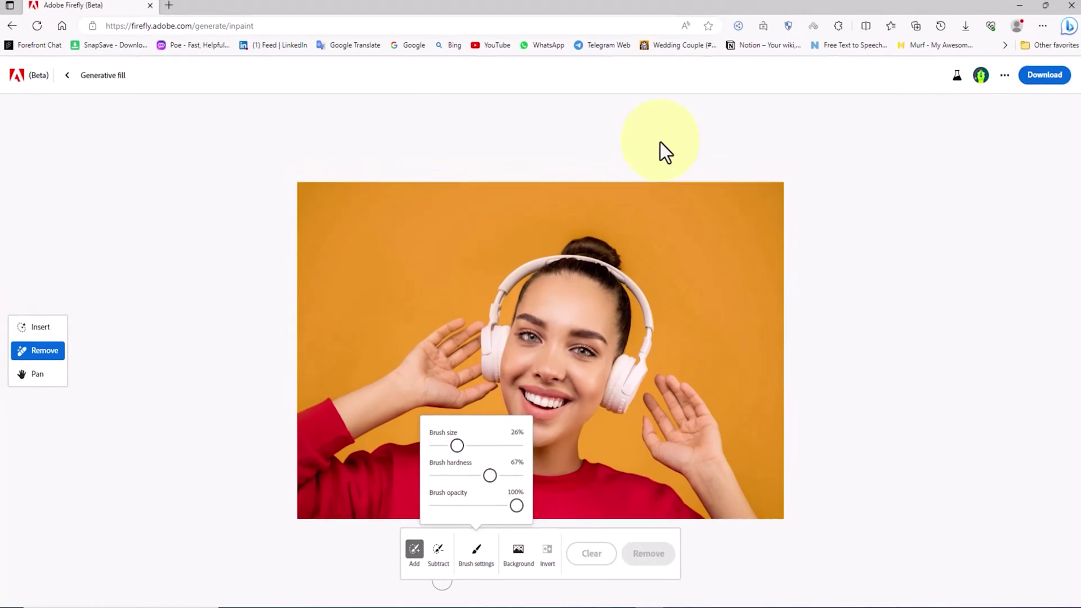
pyautogui.click(659, 144)
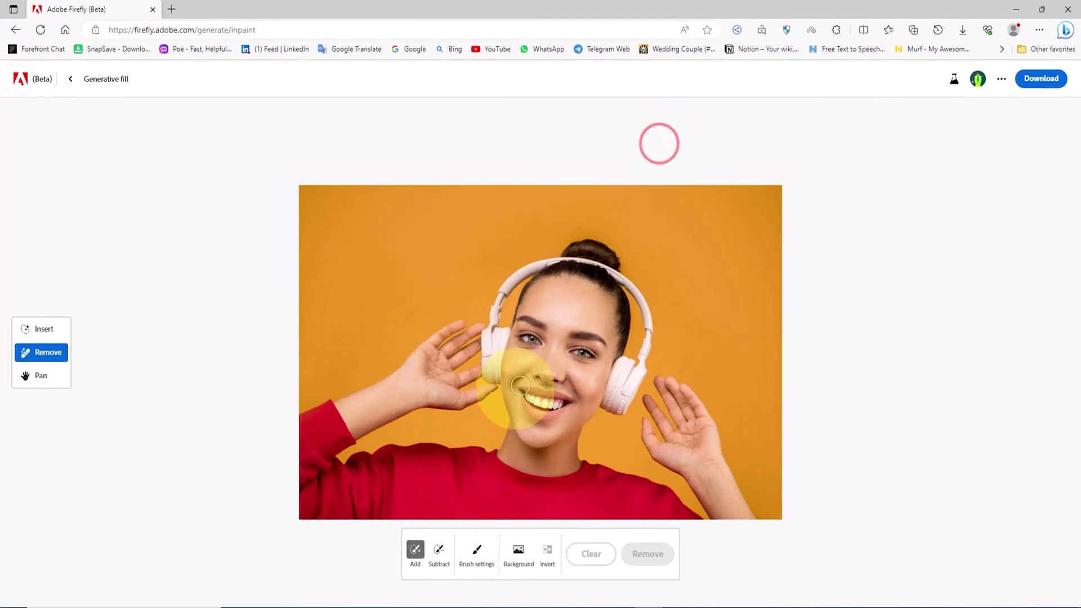
pyautogui.moveTo(484, 366)
pyautogui.mouseDown()
pyautogui.moveTo(495, 378)
pyautogui.moveTo(495, 324)
pyautogui.mouseUp()
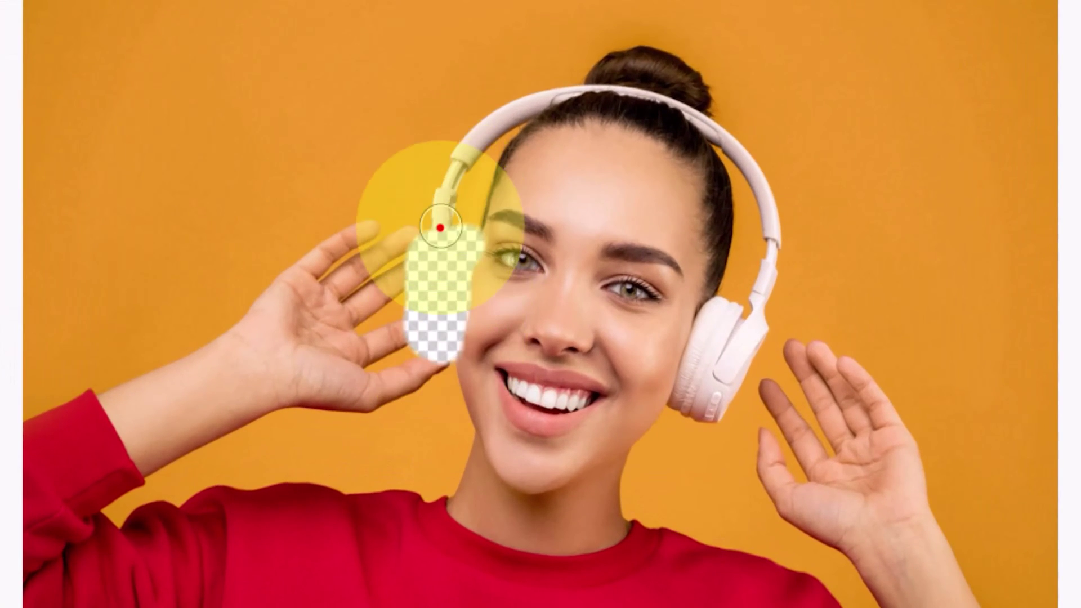
pyautogui.moveTo(440, 228)
pyautogui.mouseDown()
pyautogui.moveTo(517, 109)
pyautogui.moveTo(672, 106)
pyautogui.moveTo(746, 162)
pyautogui.moveTo(751, 308)
pyautogui.moveTo(732, 356)
pyautogui.moveTo(681, 398)
pyautogui.moveTo(723, 302)
pyautogui.mouseUp()
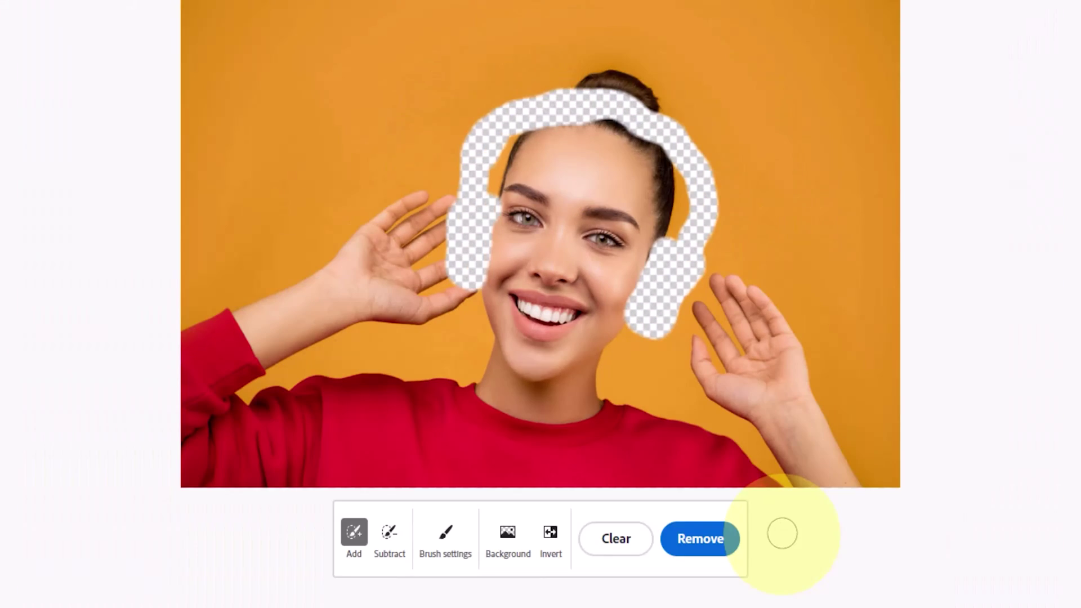
# Step: Remove the masked headphones and browse the four generated variations
pyautogui.click(713, 539)
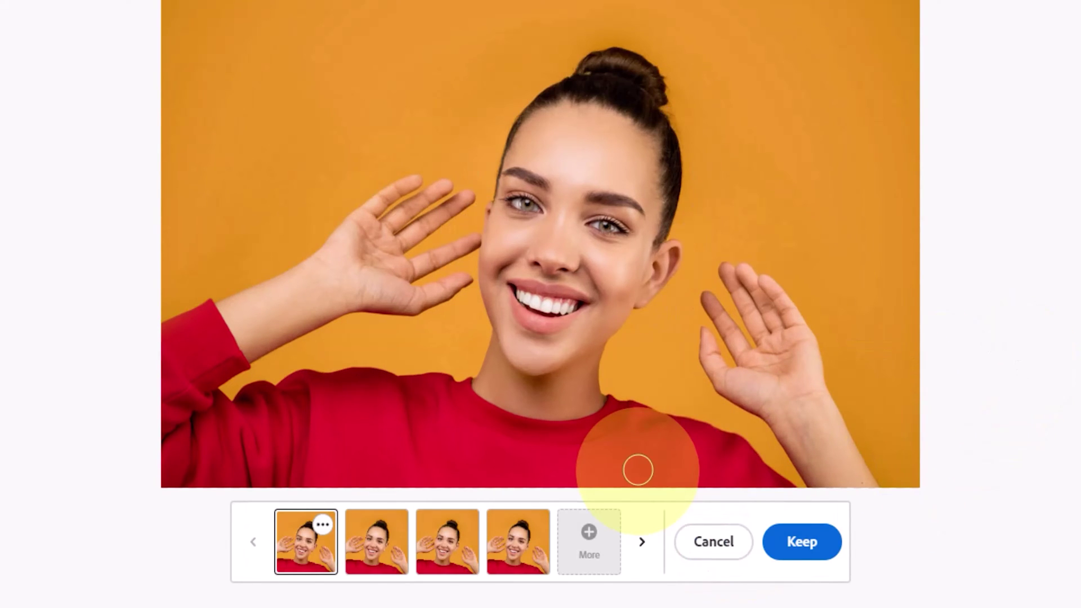
pyautogui.click(641, 542)
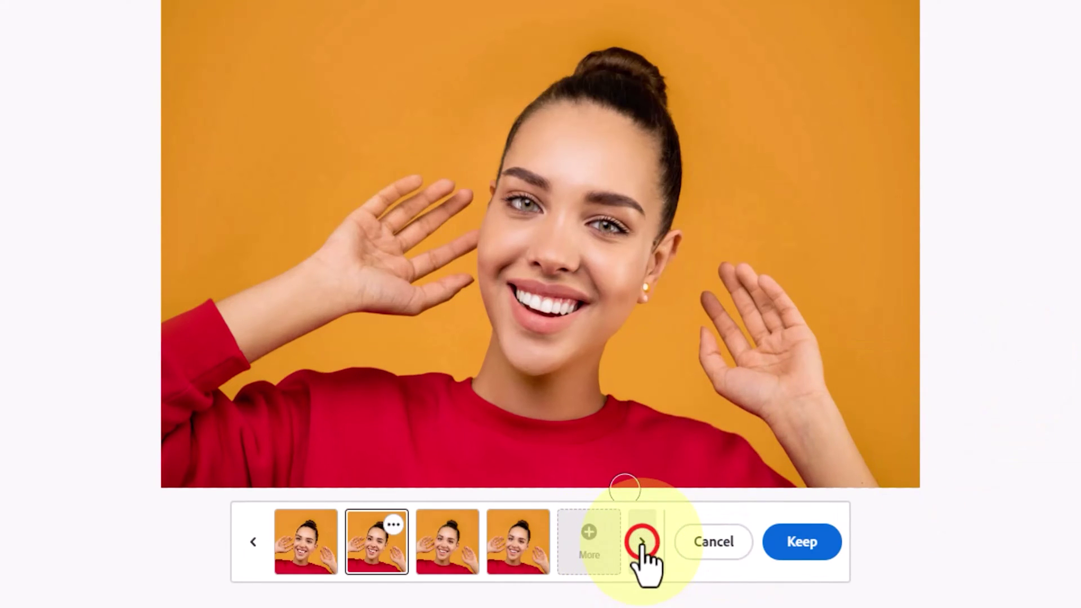
pyautogui.click(641, 542)
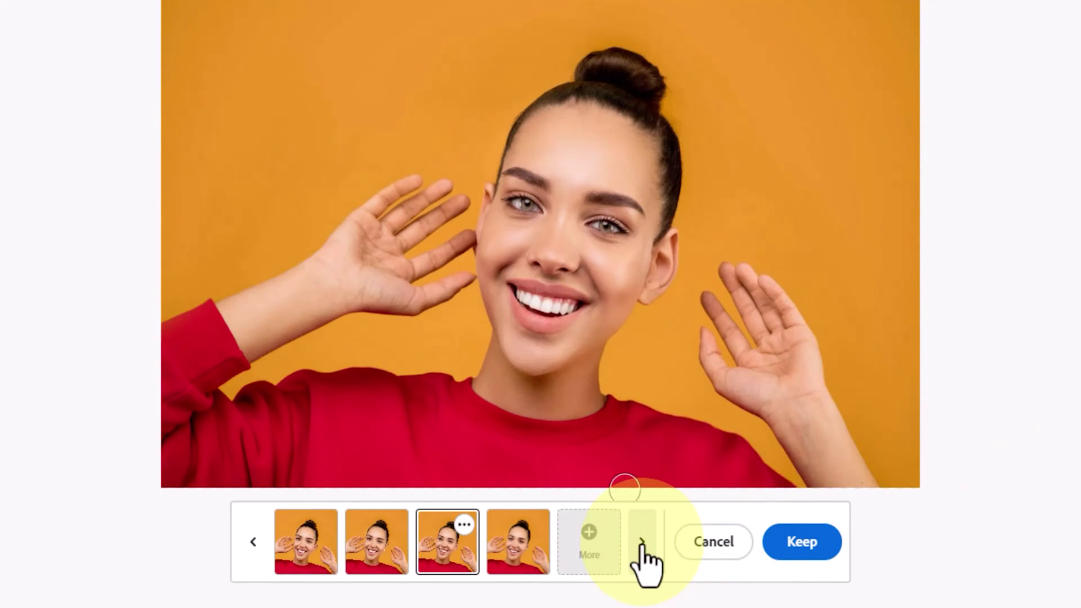
pyautogui.click(641, 542)
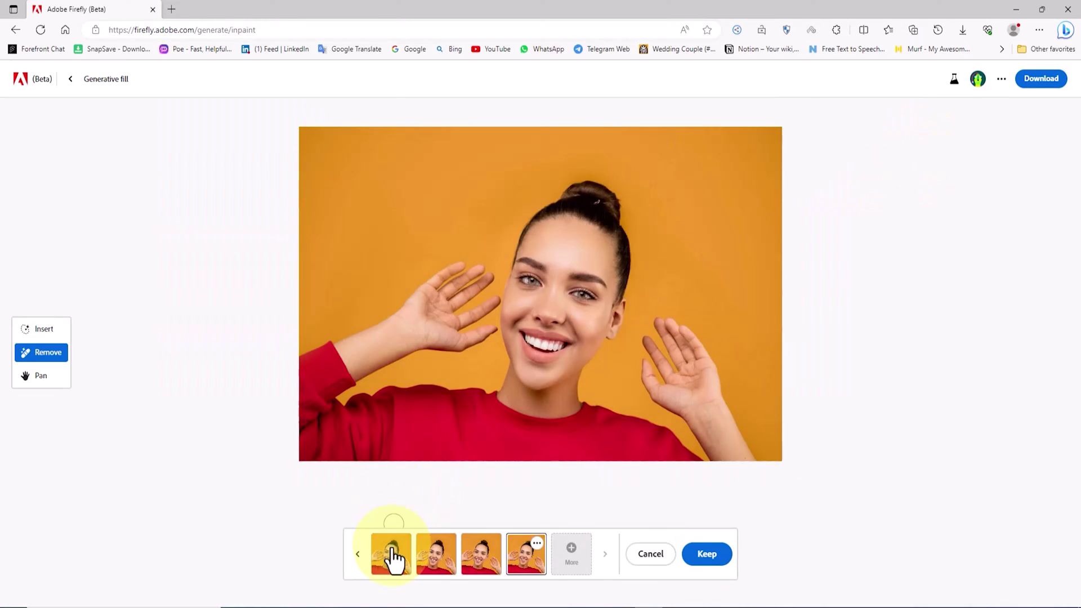
pyautogui.click(392, 553)
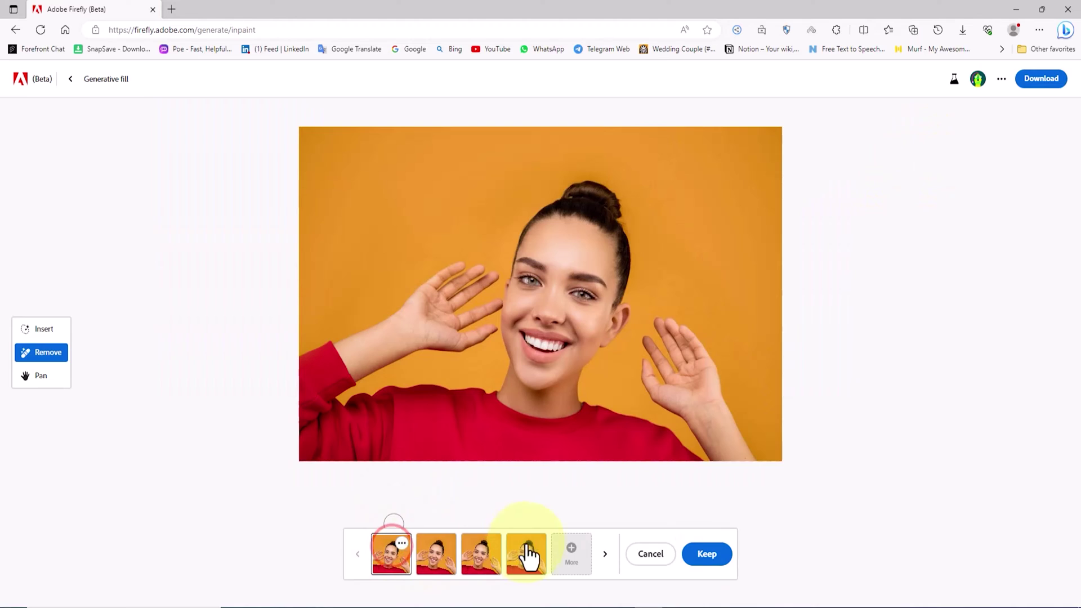
# Step: Generate more variations and keep the fourth, with an earring and tidy bun
pyautogui.click(571, 551)
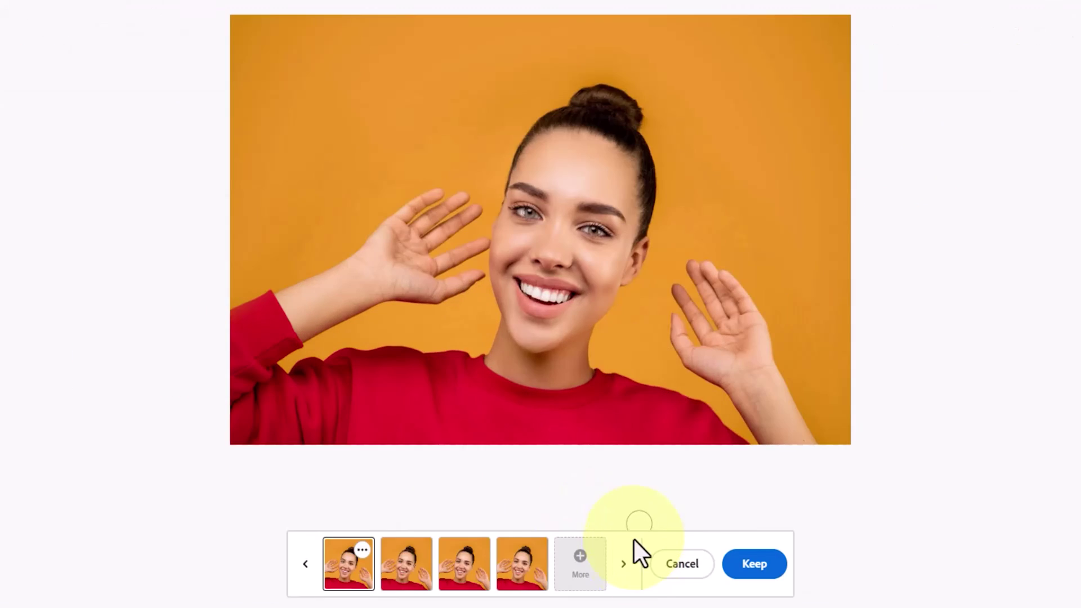
pyautogui.click(624, 564)
pyautogui.click(626, 563)
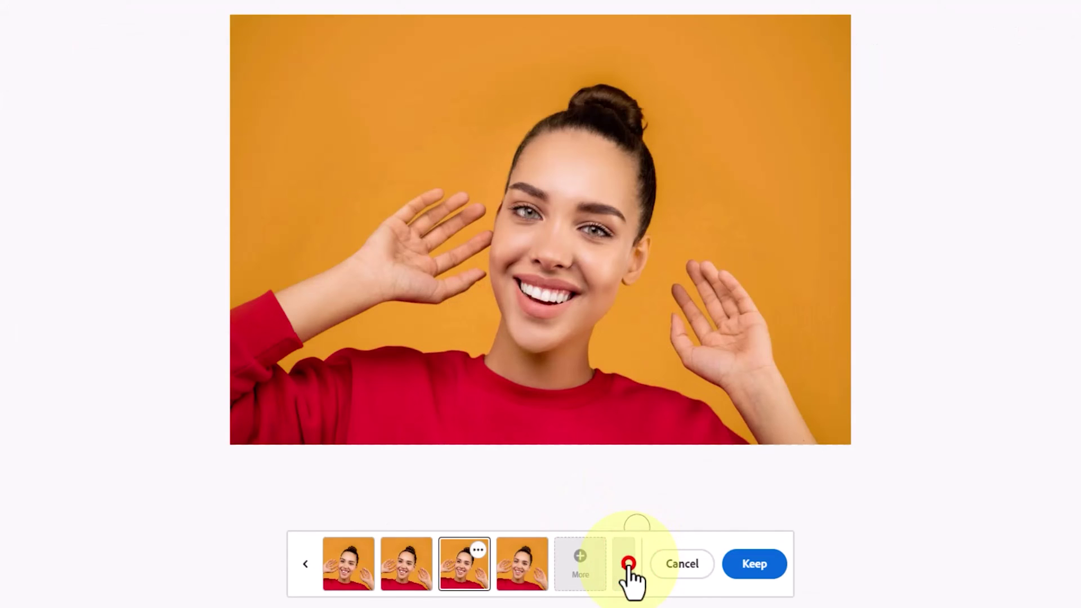
pyautogui.click(626, 563)
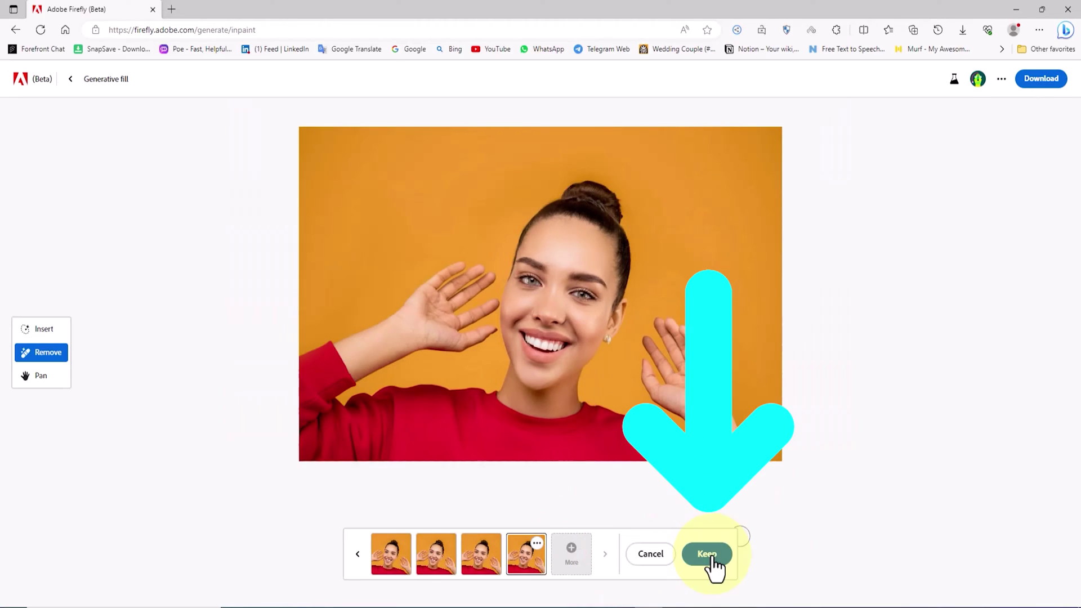
pyautogui.click(754, 562)
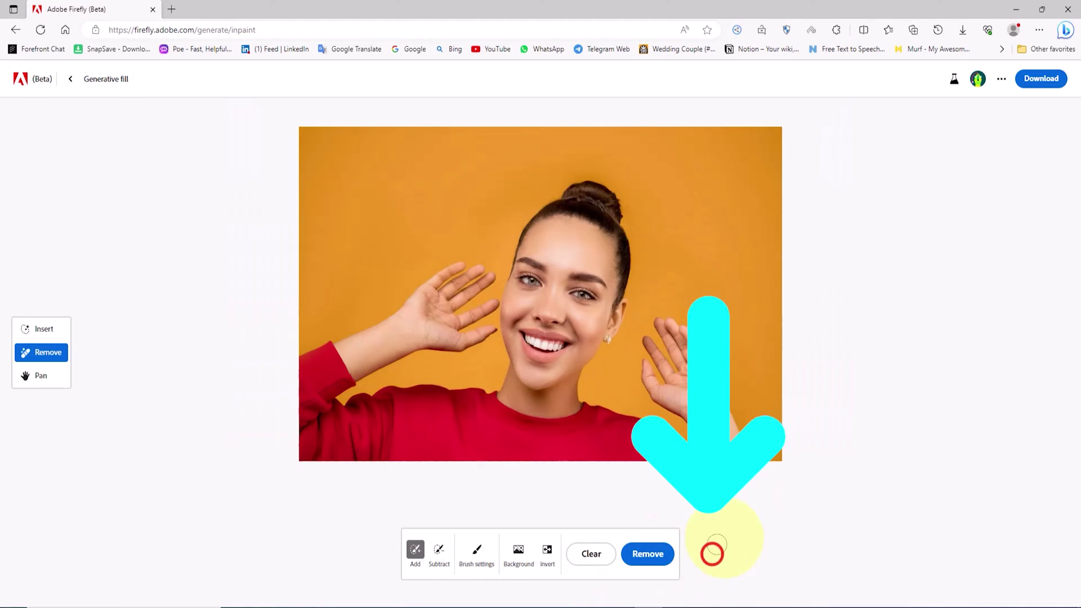
pyautogui.click(514, 435)
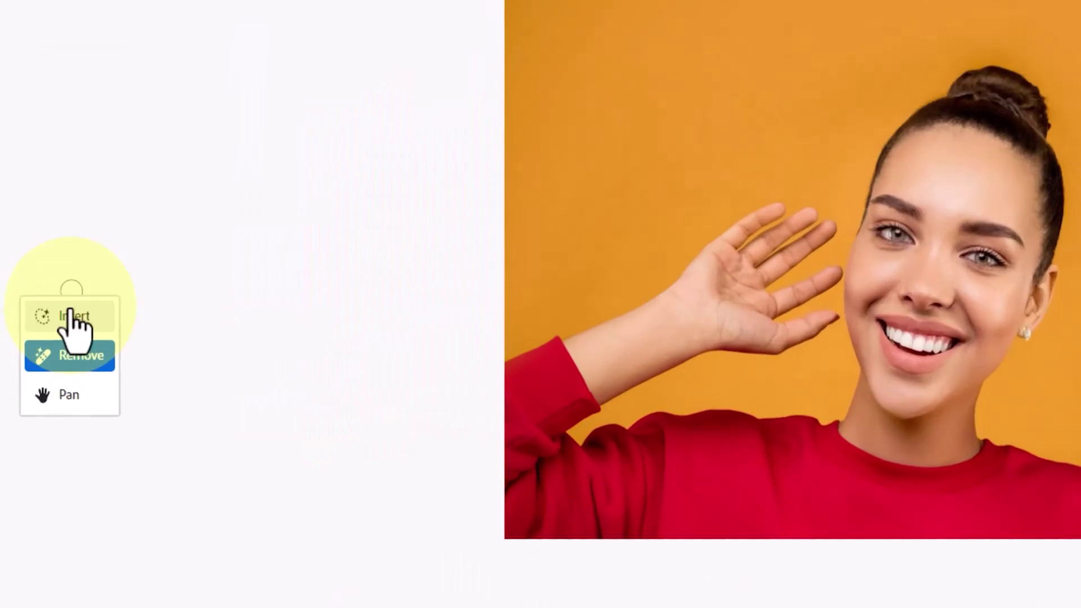
# Step: In Insert mode, set the brush to 13% size and 31% hardness, then mask her head and bun
pyautogui.click(41, 328)
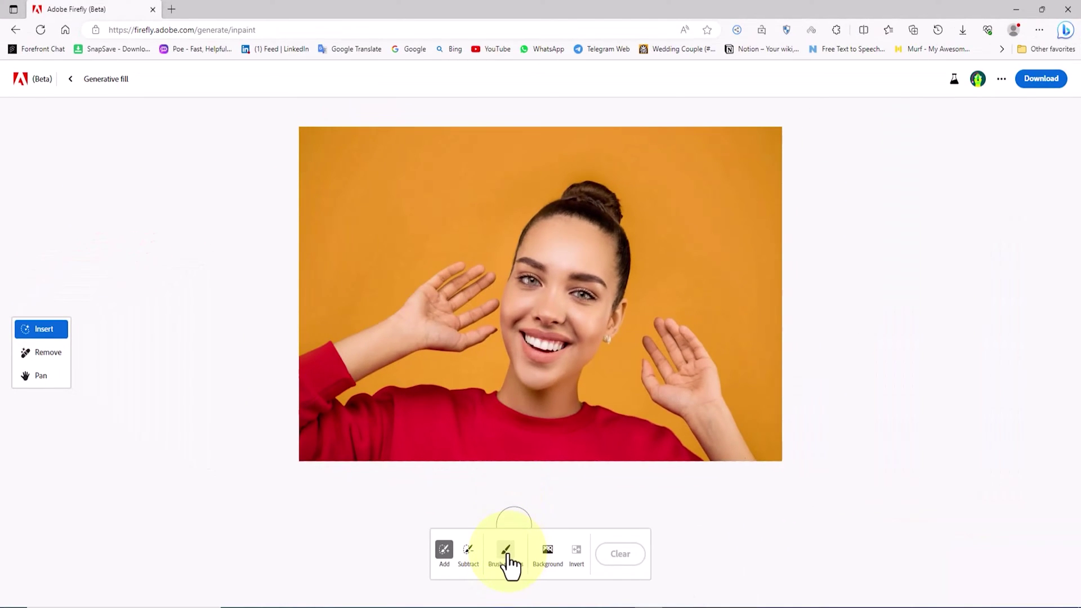
pyautogui.click(508, 550)
pyautogui.moveTo(503, 447); pyautogui.dragTo(471, 448)
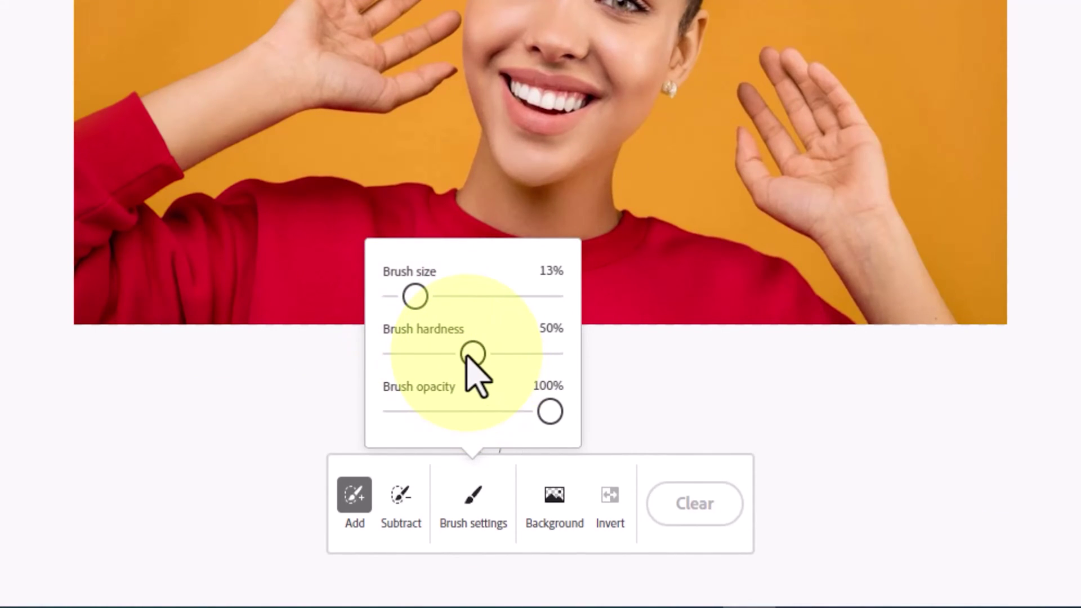
pyautogui.moveTo(465, 355)
pyautogui.mouseDown()
pyautogui.moveTo(443, 355)
pyautogui.moveTo(494, 355)
pyautogui.mouseUp()
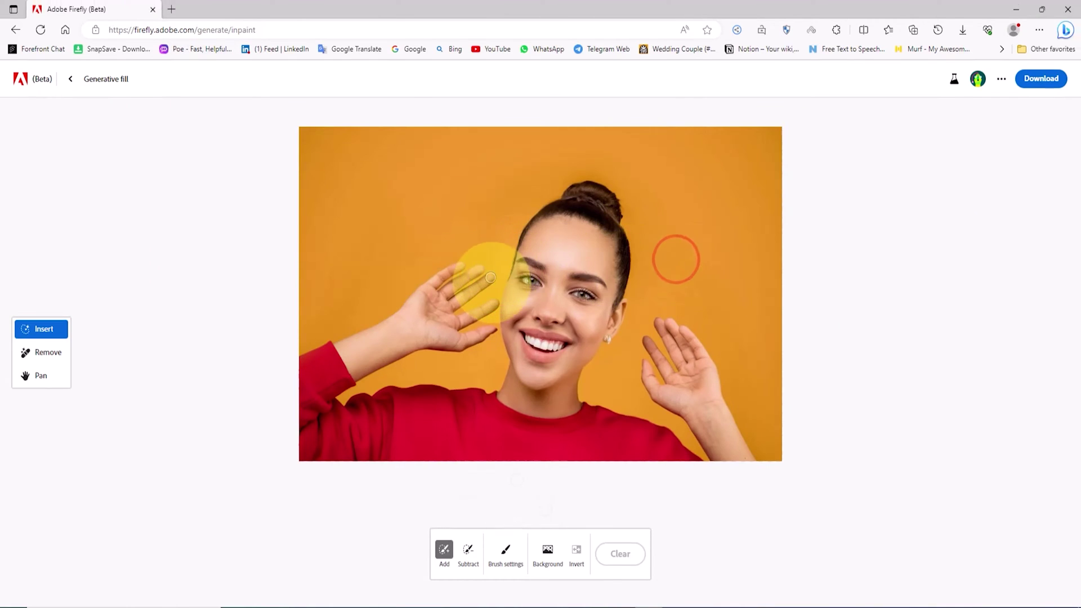
pyautogui.moveTo(503, 286)
pyautogui.mouseDown()
pyautogui.moveTo(551, 188)
pyautogui.moveTo(612, 305)
pyautogui.mouseUp()
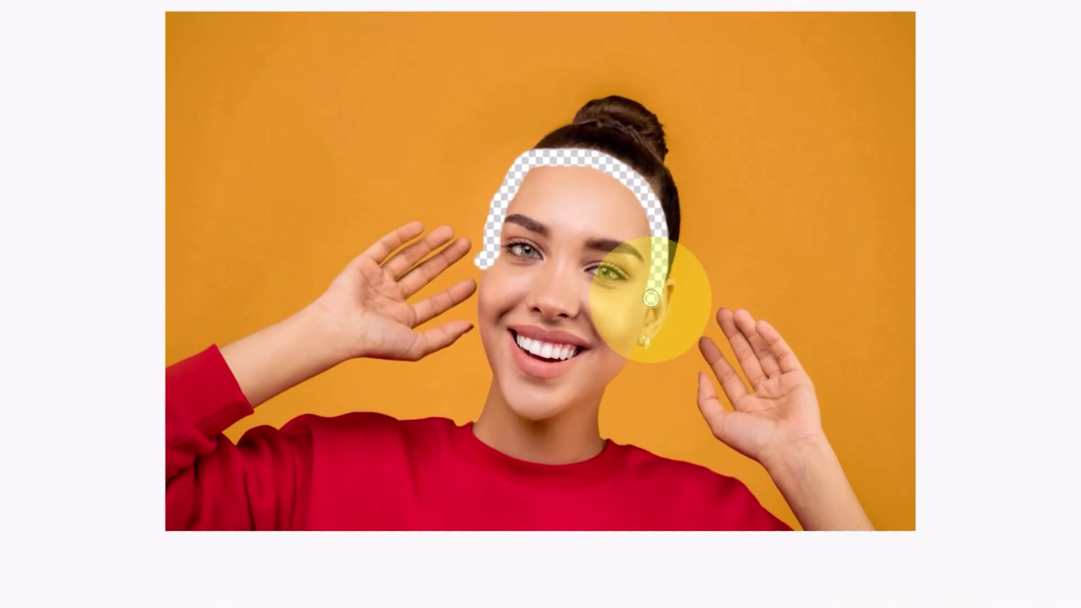
pyautogui.moveTo(529, 220); pyautogui.dragTo(613, 198)
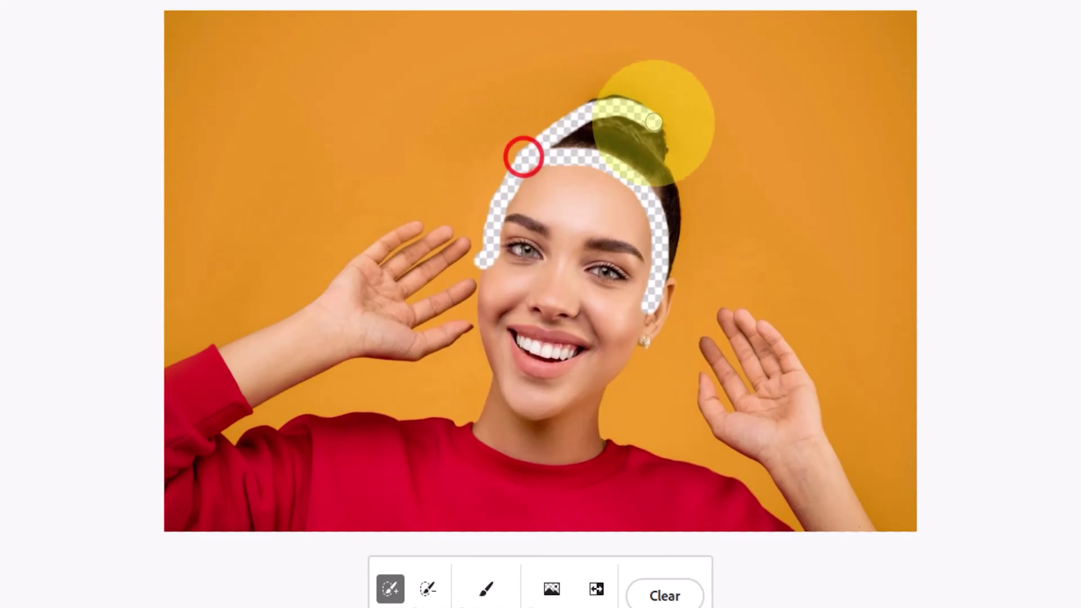
pyautogui.moveTo(653, 121)
pyautogui.mouseDown()
pyautogui.moveTo(672, 250)
pyautogui.moveTo(628, 120)
pyautogui.moveTo(621, 160)
pyautogui.moveTo(641, 130)
pyautogui.moveTo(677, 145)
pyautogui.mouseUp()
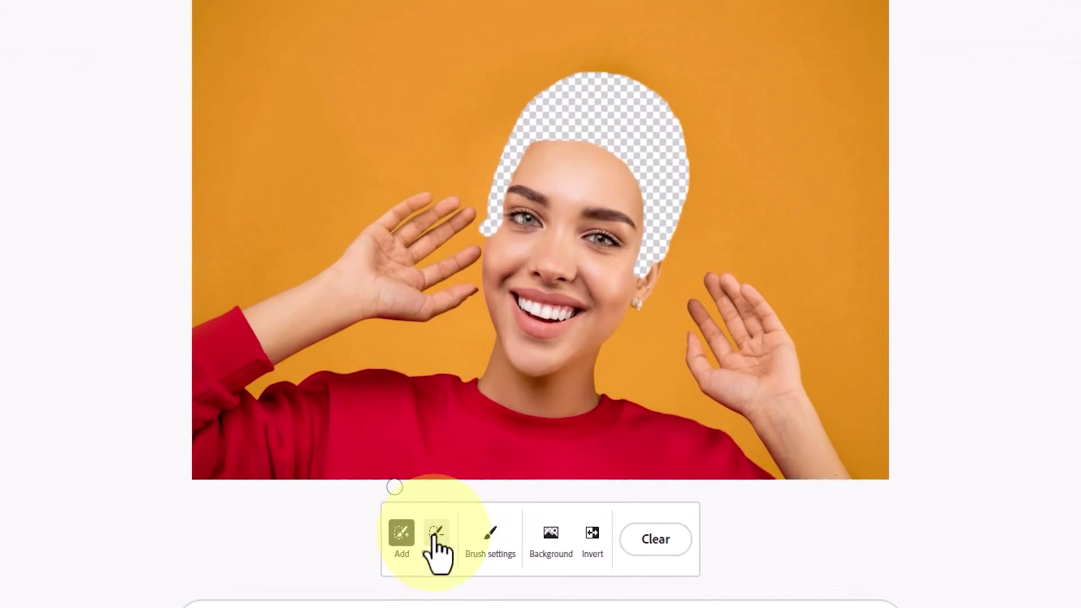
# Step: Subtract the eyebrow from the mask, add beside the forehead, and enter 'blonde silver hair'
pyautogui.click(433, 533)
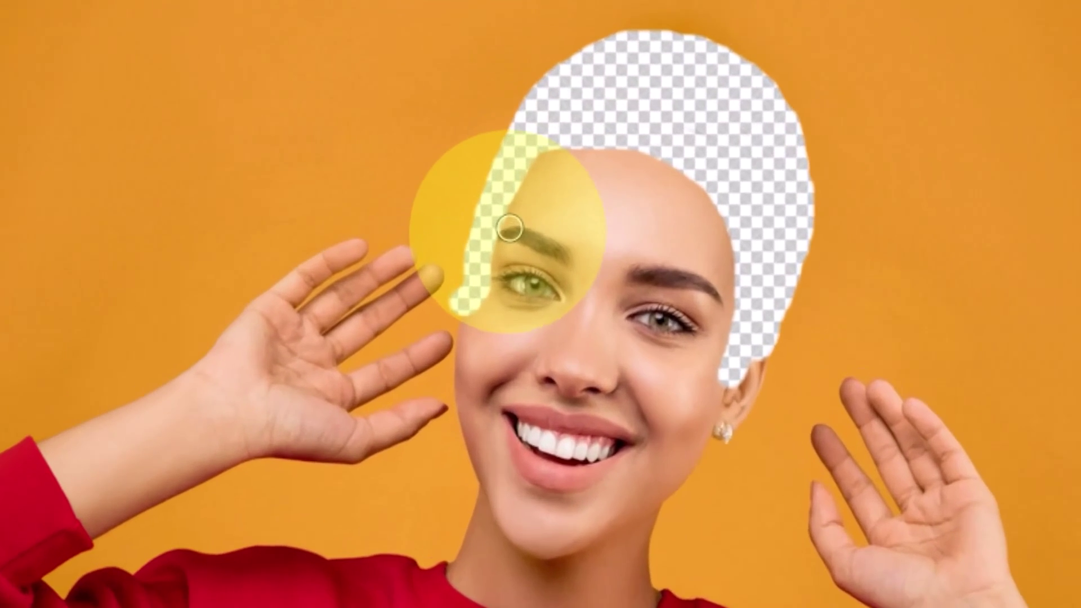
pyautogui.click(524, 216)
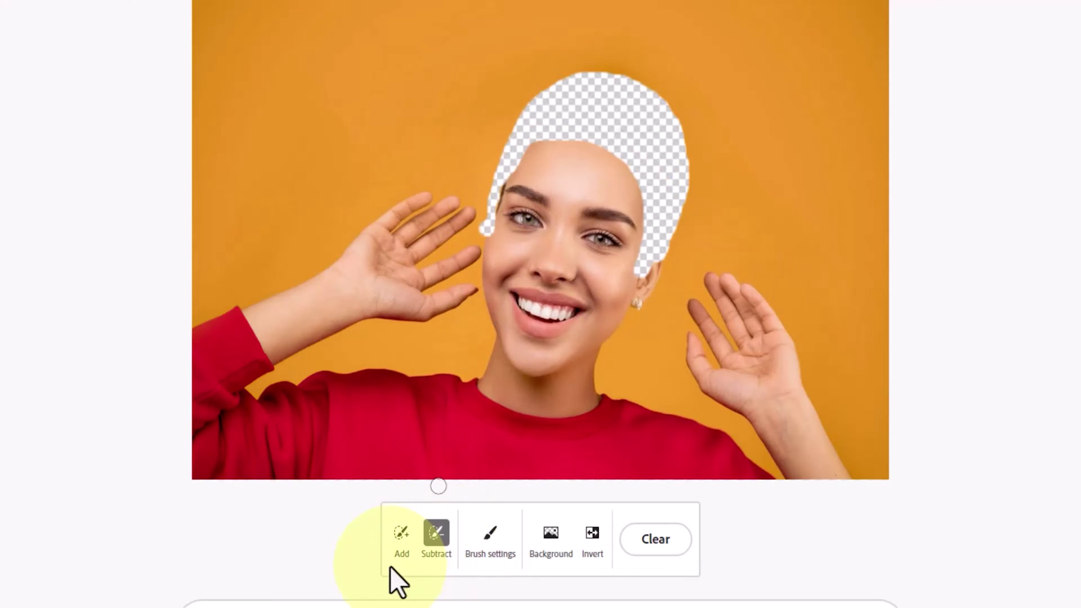
pyautogui.click(400, 536)
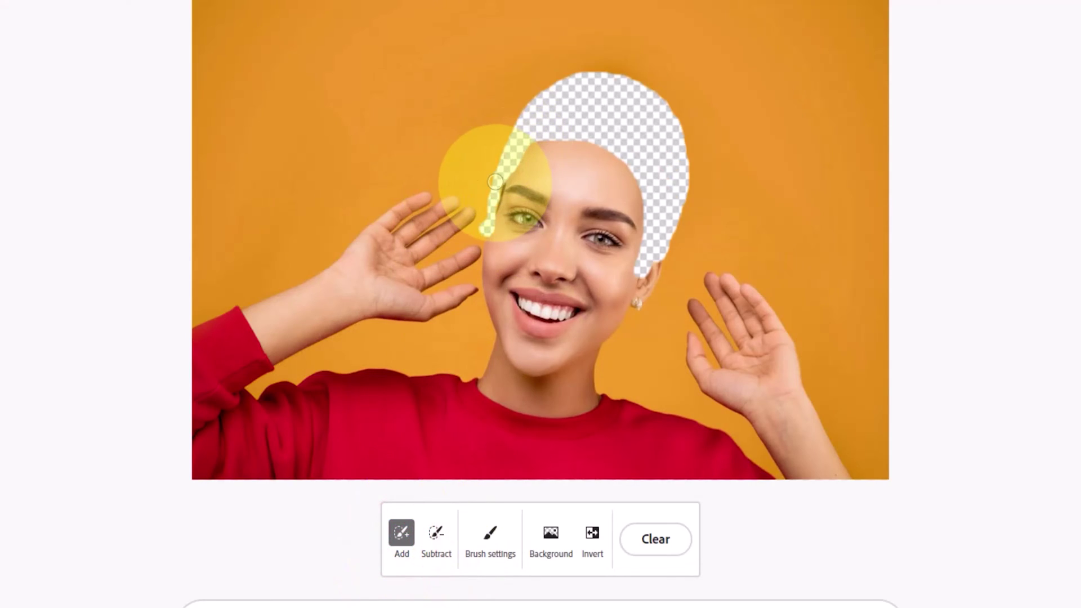
pyautogui.moveTo(495, 183)
pyautogui.mouseDown()
pyautogui.moveTo(449, 241)
pyautogui.moveTo(453, 254)
pyautogui.moveTo(489, 135)
pyautogui.moveTo(490, 159)
pyautogui.mouseUp()
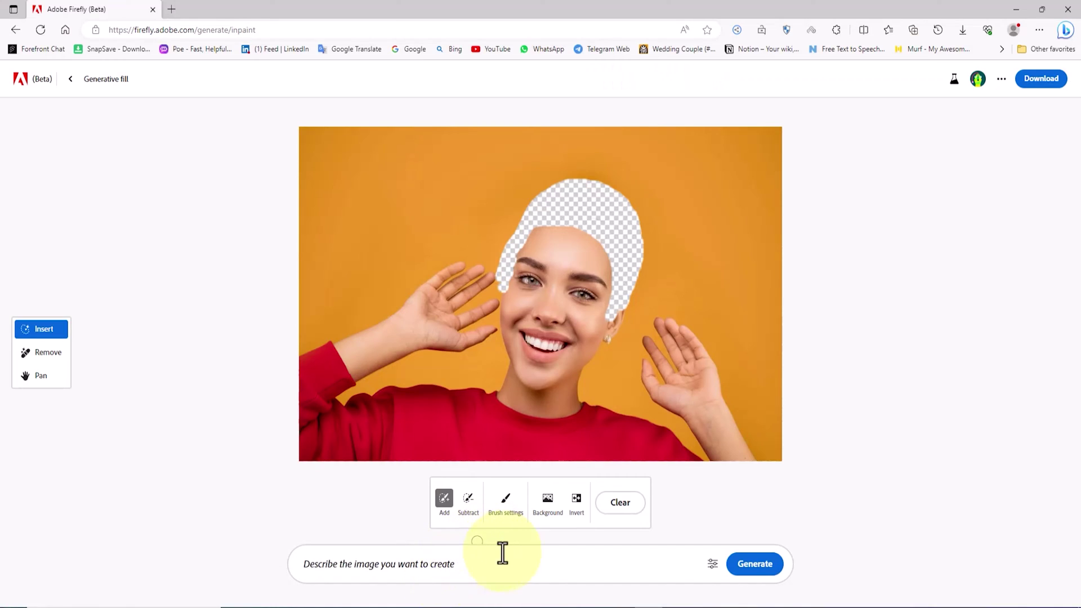
pyautogui.click(497, 559)
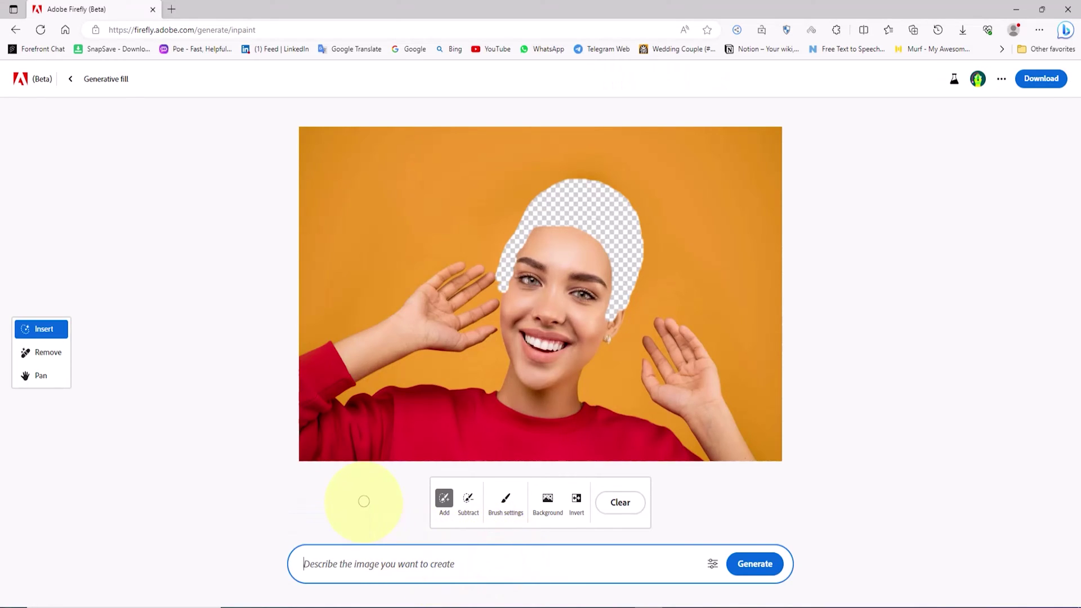
pyautogui.write('blonde silver hair')
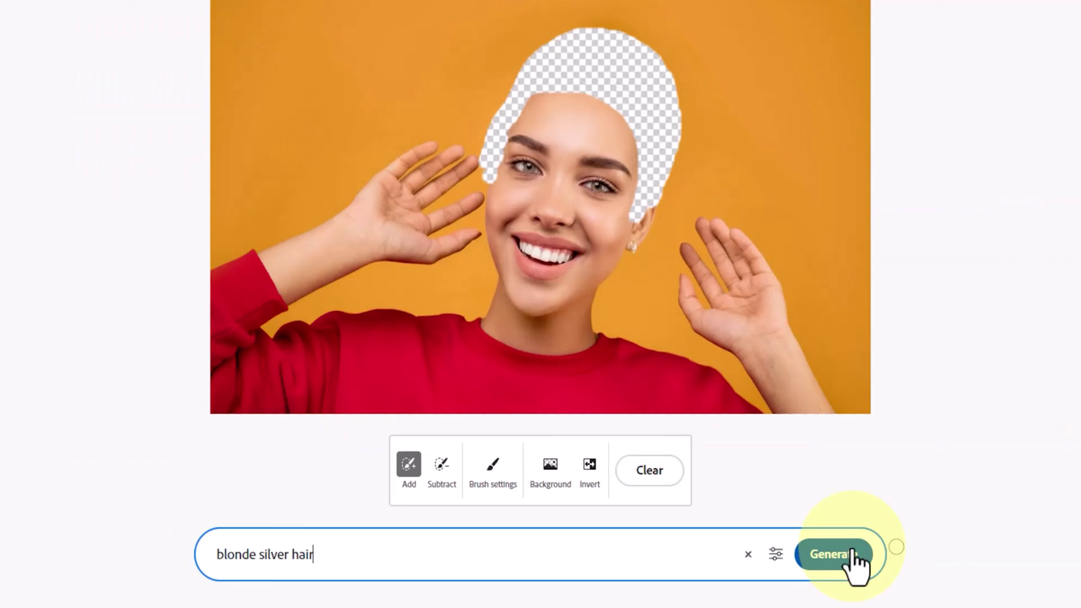
# Step: Generate blonde silver hair and preview the four variations
pyautogui.click(853, 549)
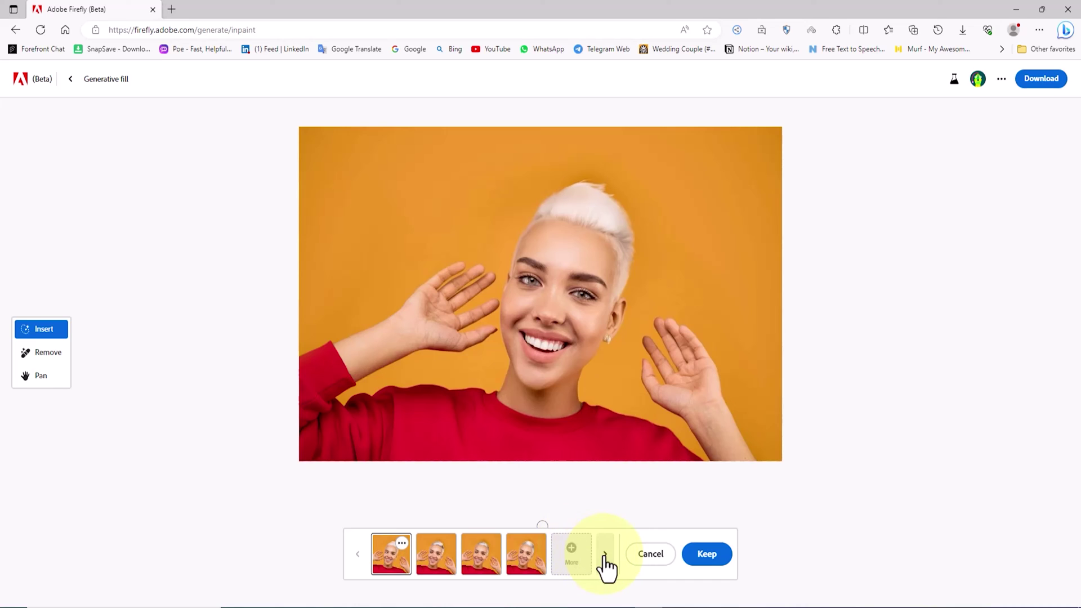
pyautogui.click(604, 556)
pyautogui.click(604, 557)
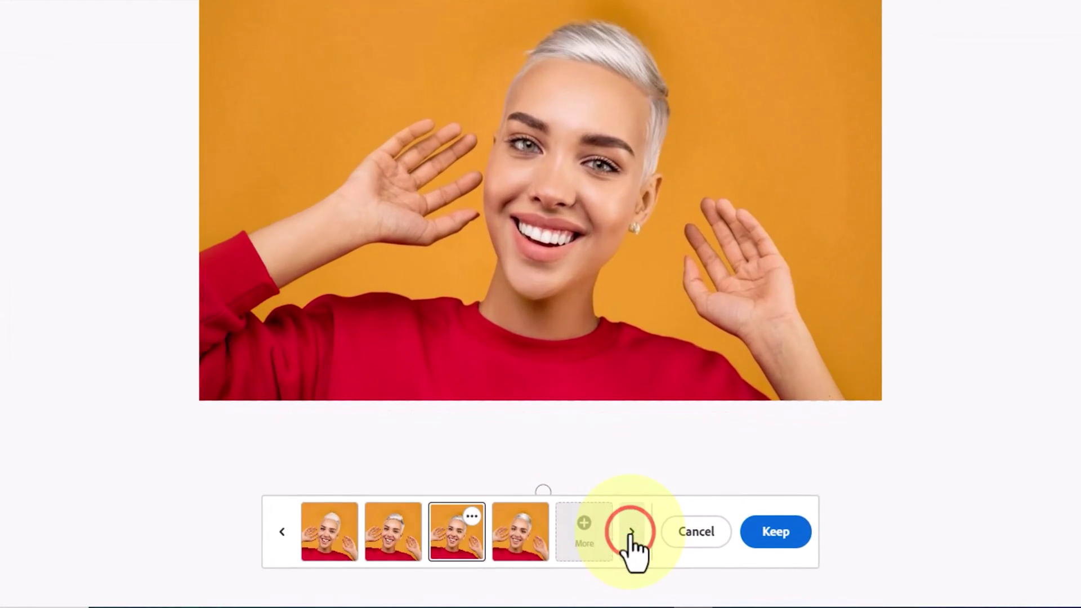
pyautogui.click(631, 532)
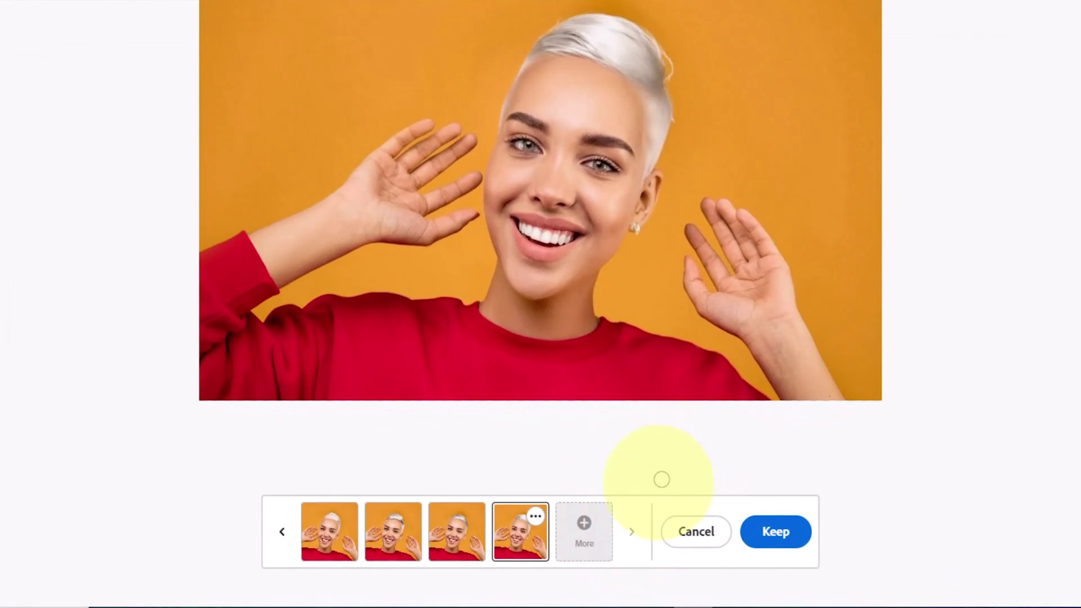
# Step: Request more hair variations, review them, then cancel back to the hair mask
pyautogui.click(588, 529)
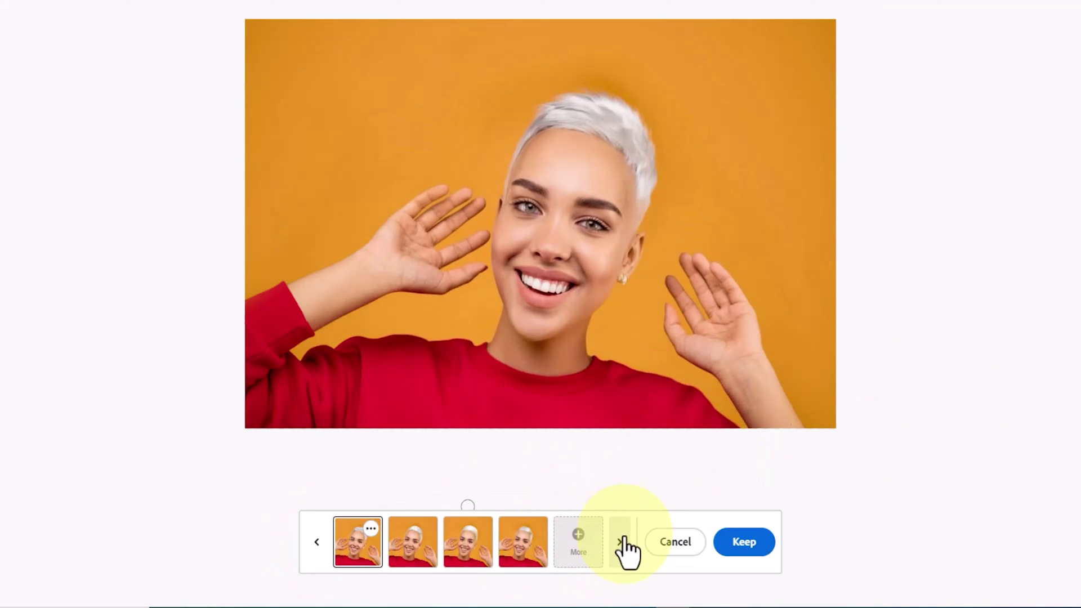
pyautogui.click(621, 541)
pyautogui.click(622, 542)
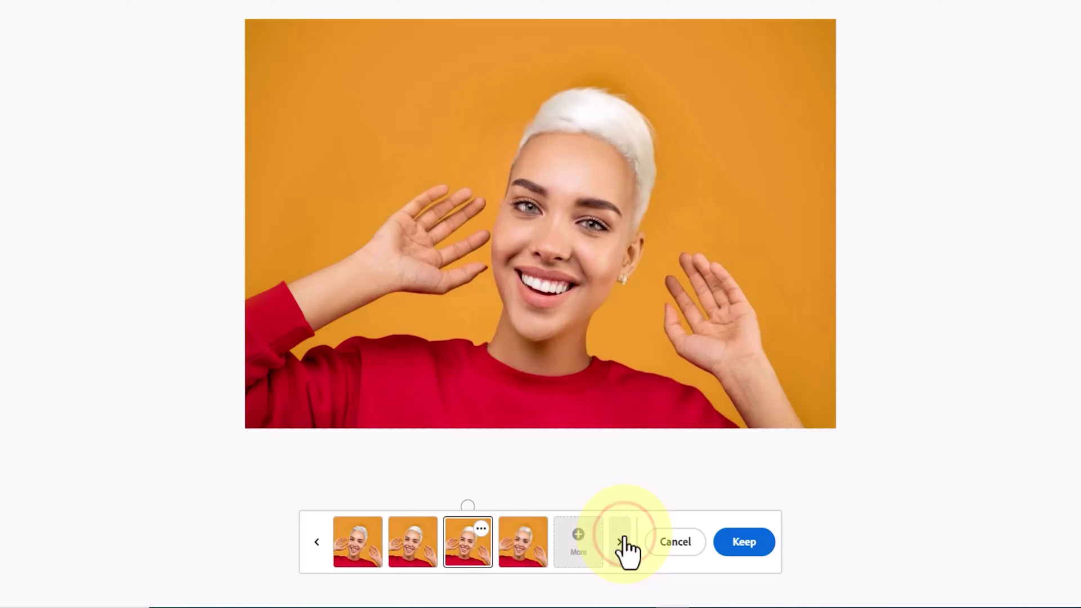
pyautogui.click(623, 541)
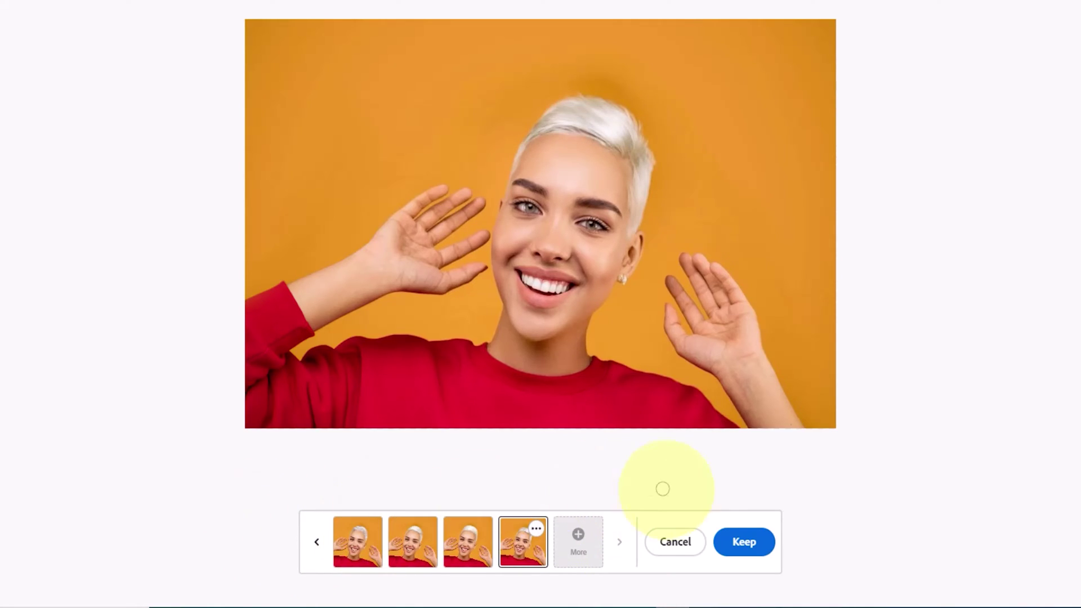
pyautogui.click(693, 543)
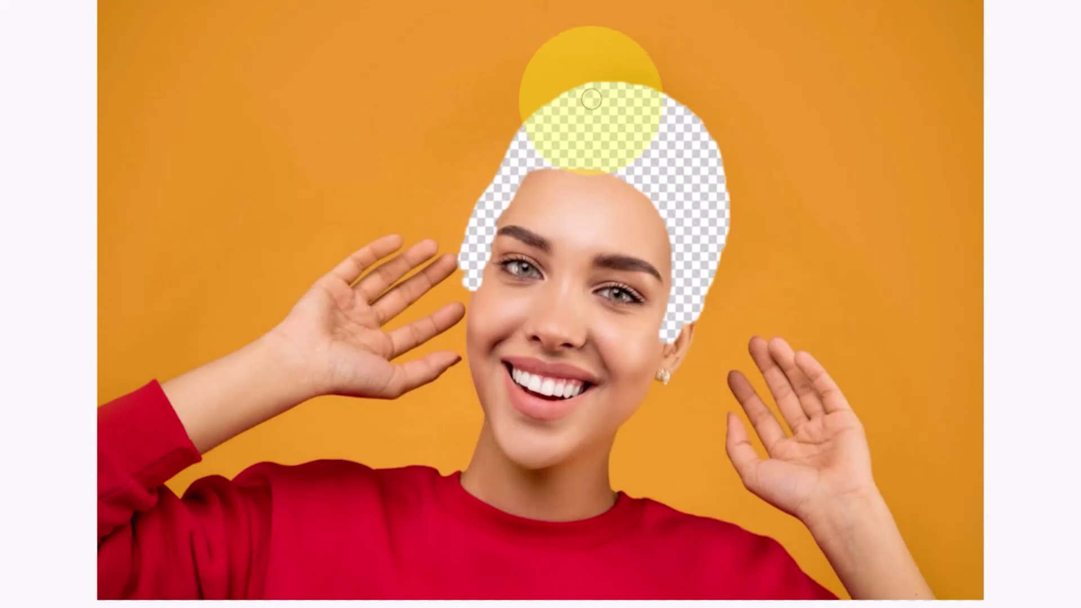
# Step: Extend the hair mask over the top and upper-left of her head
pyautogui.moveTo(571, 95); pyautogui.dragTo(543, 98)
pyautogui.click(511, 177)
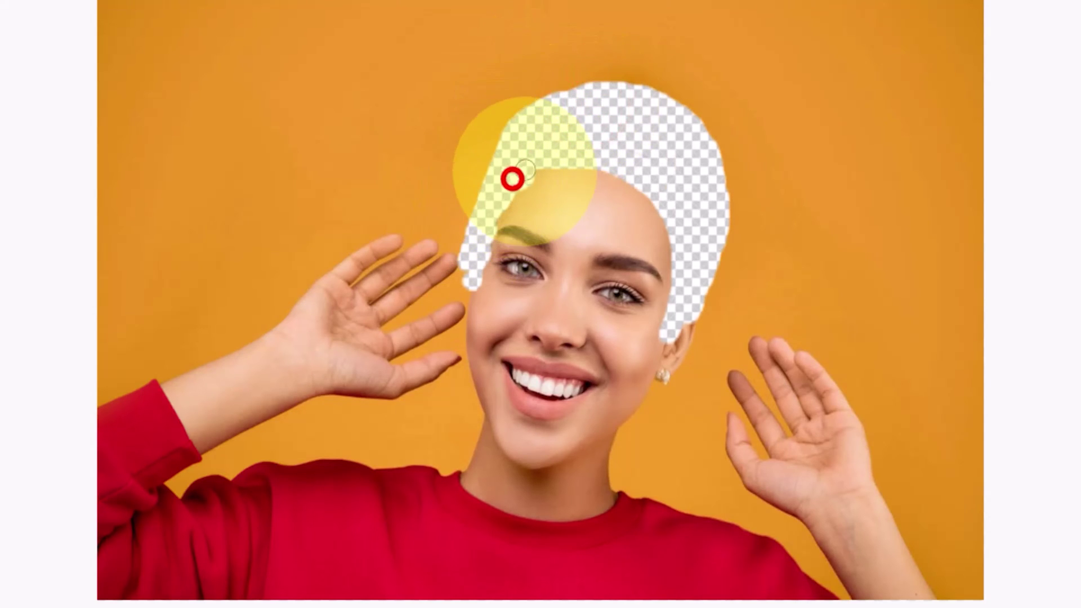
pyautogui.click(512, 149)
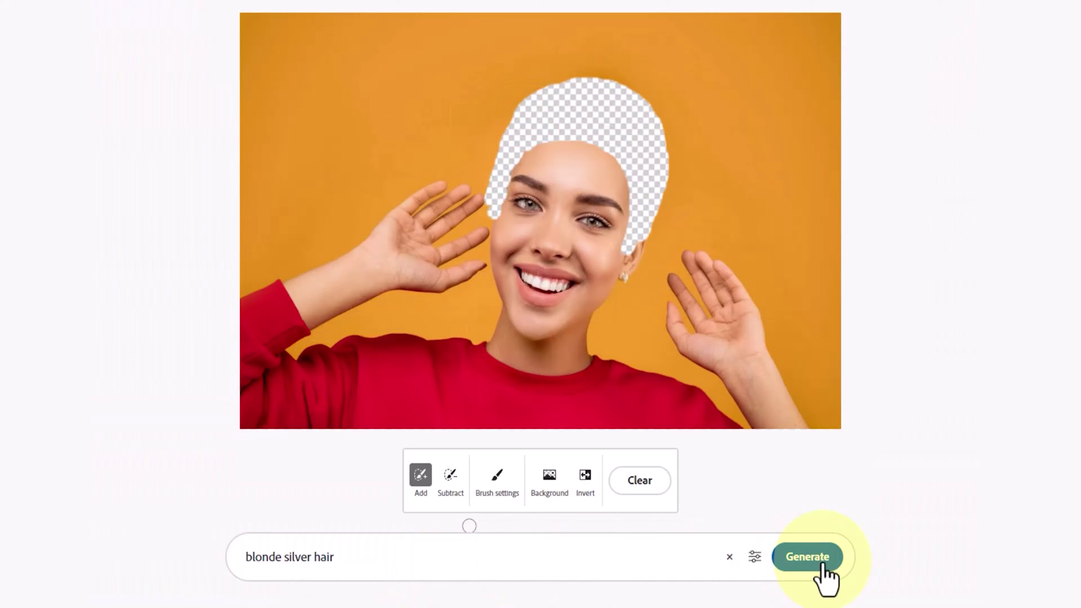
# Step: Regenerate the hair, browse four variations, and keep a short silver pixie cut
pyautogui.click(819, 557)
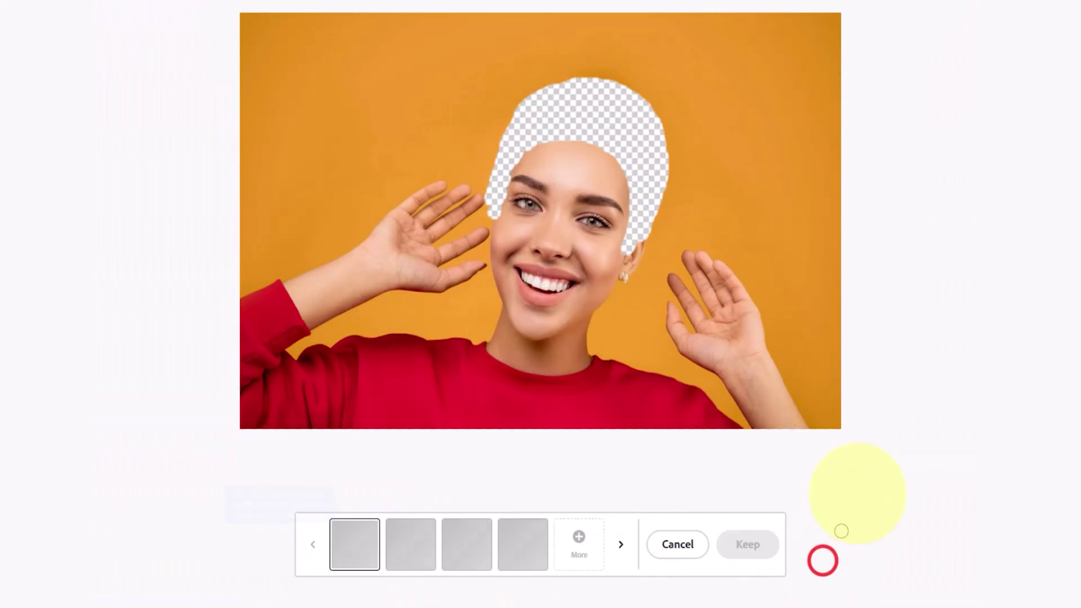
pyautogui.click(621, 538)
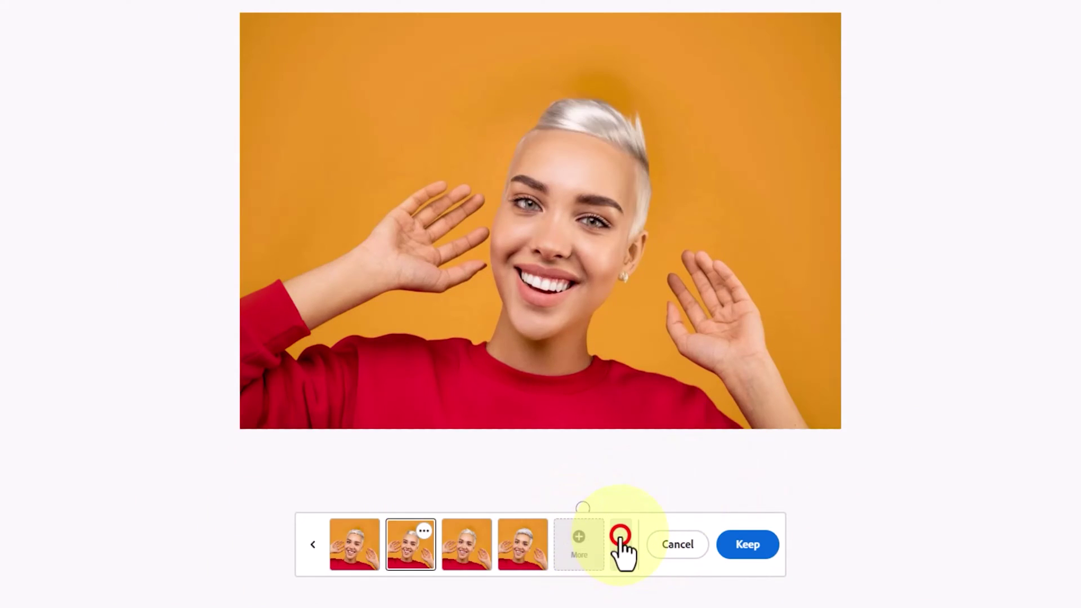
pyautogui.click(620, 538)
pyautogui.click(620, 538)
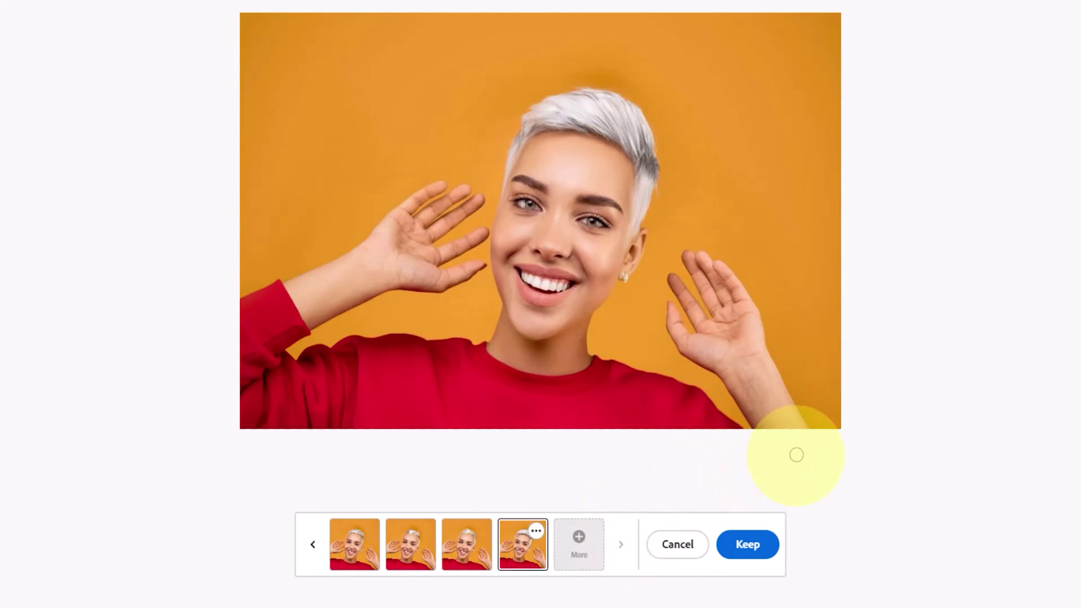
pyautogui.click(754, 551)
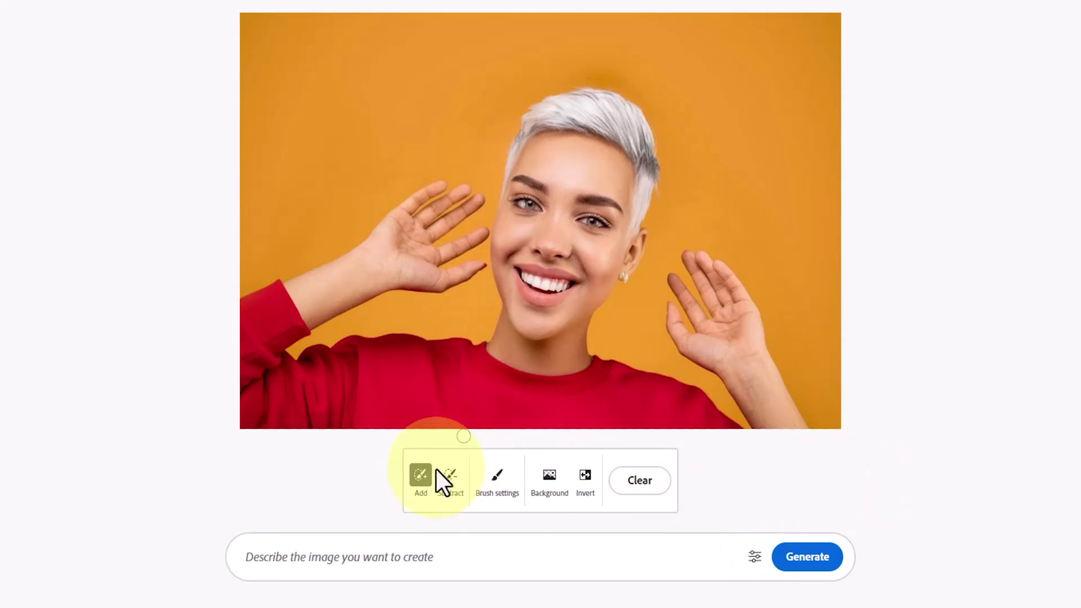
# Step: Increase the brush size to 25%
pyautogui.click(496, 479)
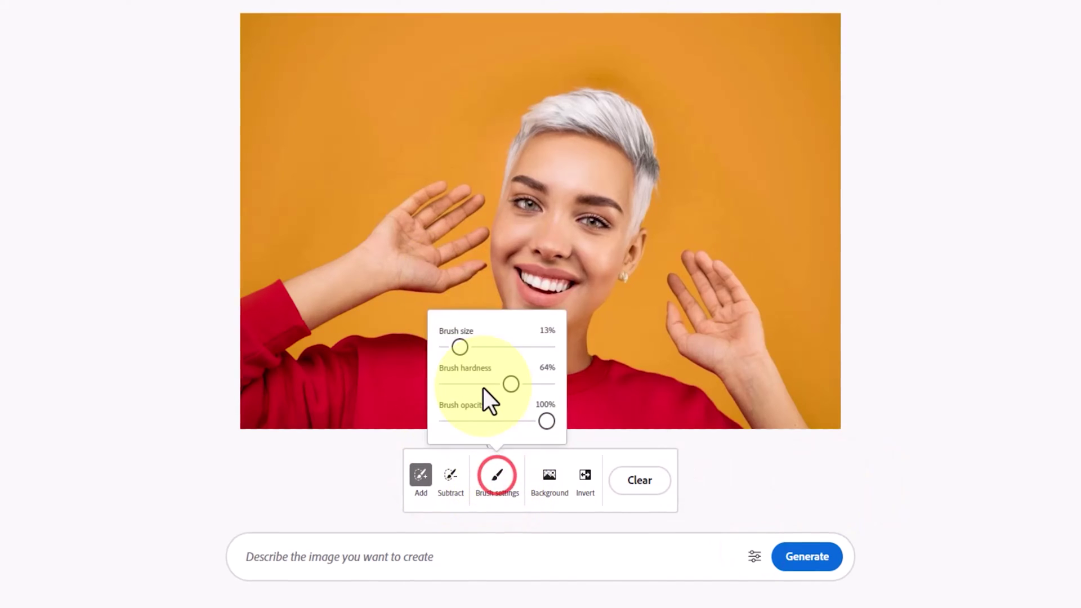
pyautogui.click(464, 352)
pyautogui.click(337, 306)
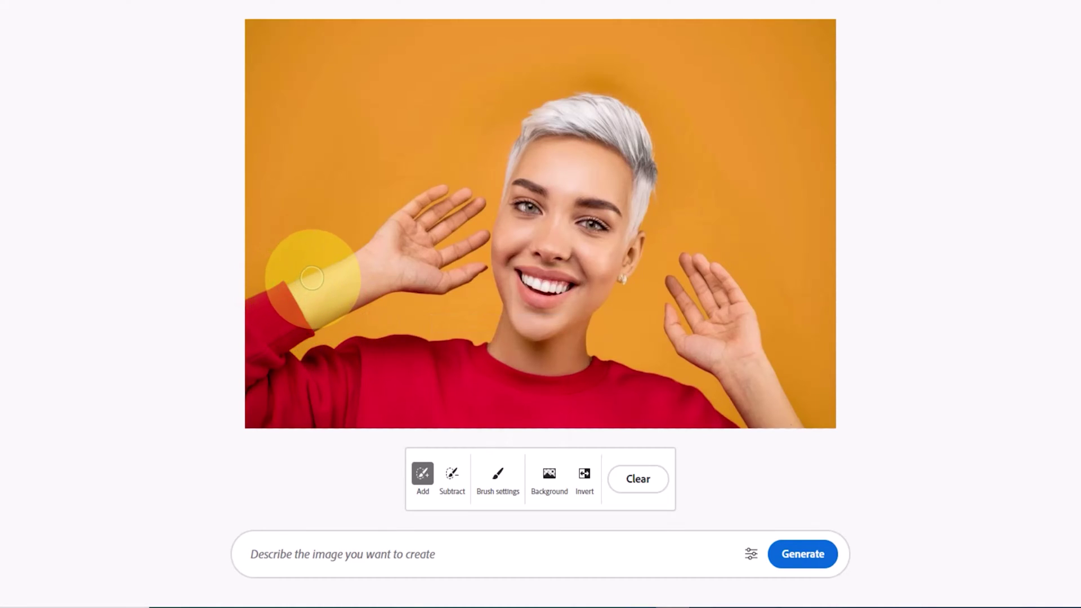
# Step: Mask the entire red sweater, including the raised left arm's sleeve and neckline
pyautogui.moveTo(311, 278)
pyautogui.mouseDown()
pyautogui.moveTo(336, 289)
pyautogui.moveTo(259, 355)
pyautogui.moveTo(493, 338)
pyautogui.mouseUp()
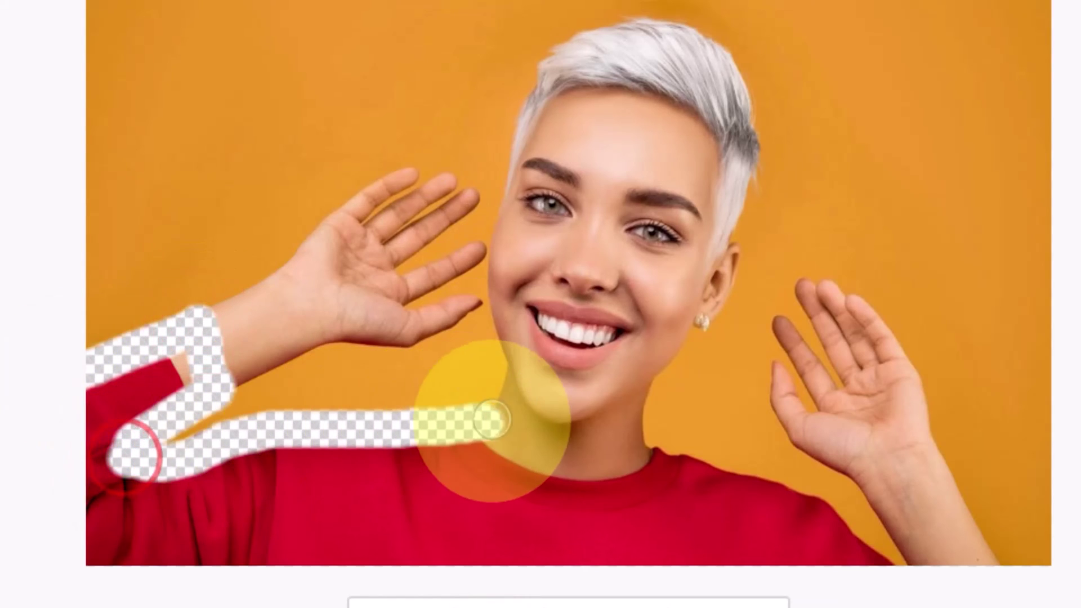
pyautogui.moveTo(492, 419)
pyautogui.mouseDown()
pyautogui.moveTo(636, 438)
pyautogui.moveTo(897, 516)
pyautogui.moveTo(950, 547)
pyautogui.moveTo(60, 478)
pyautogui.moveTo(90, 508)
pyautogui.mouseUp()
pyautogui.moveTo(247, 481)
pyautogui.mouseDown()
pyautogui.moveTo(289, 459)
pyautogui.moveTo(321, 470)
pyautogui.moveTo(499, 450)
pyautogui.moveTo(506, 489)
pyautogui.moveTo(274, 538)
pyautogui.moveTo(457, 523)
pyautogui.moveTo(660, 486)
pyautogui.moveTo(798, 555)
pyautogui.moveTo(731, 537)
pyautogui.mouseUp()
pyautogui.click(344, 554)
# Step: Prompt 'black suit and white shirt with red tie', touch up the left-arm mask, and generate
pyautogui.write('b')
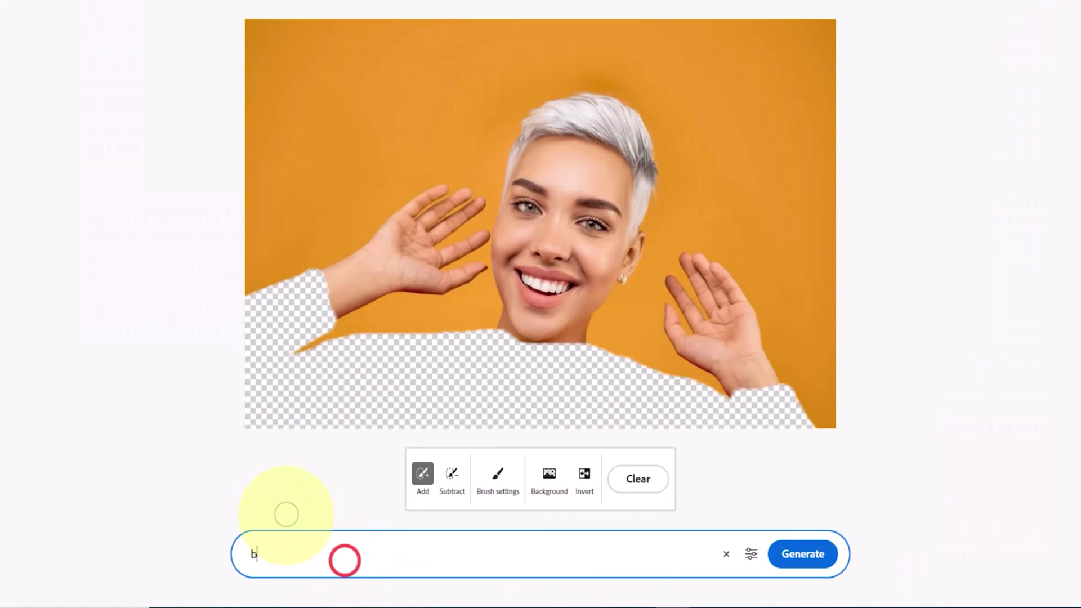
pyautogui.write('lack suit and white shirt with red')
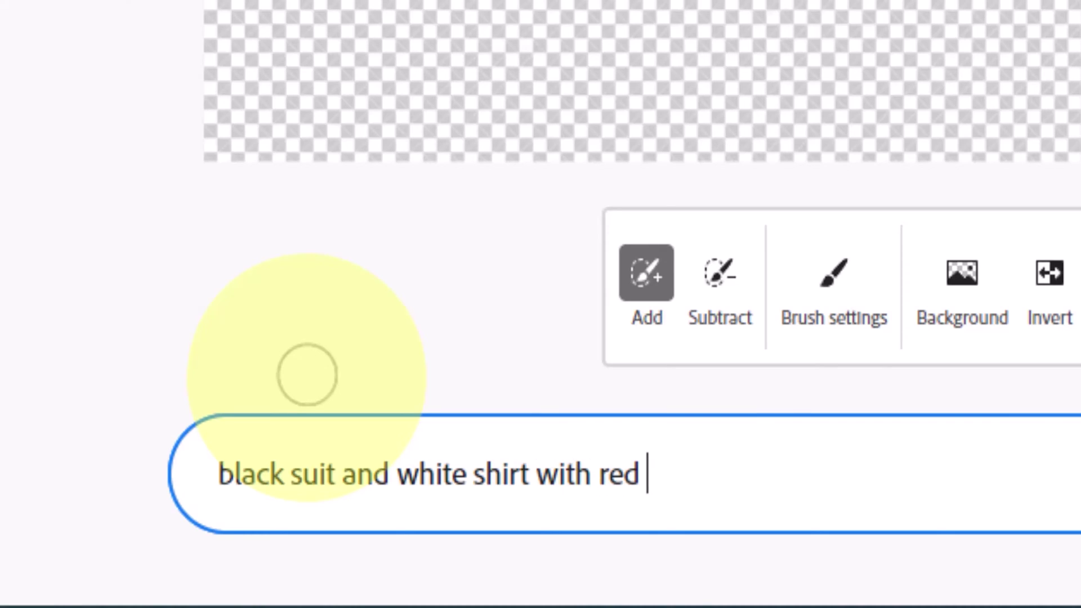
pyautogui.write(' tie')
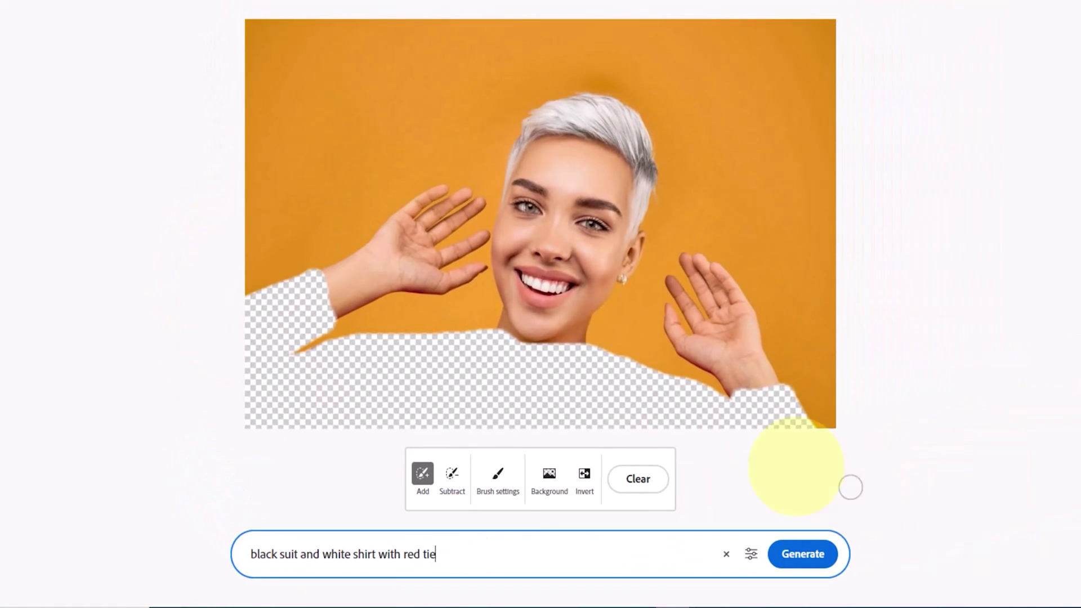
pyautogui.click(311, 271)
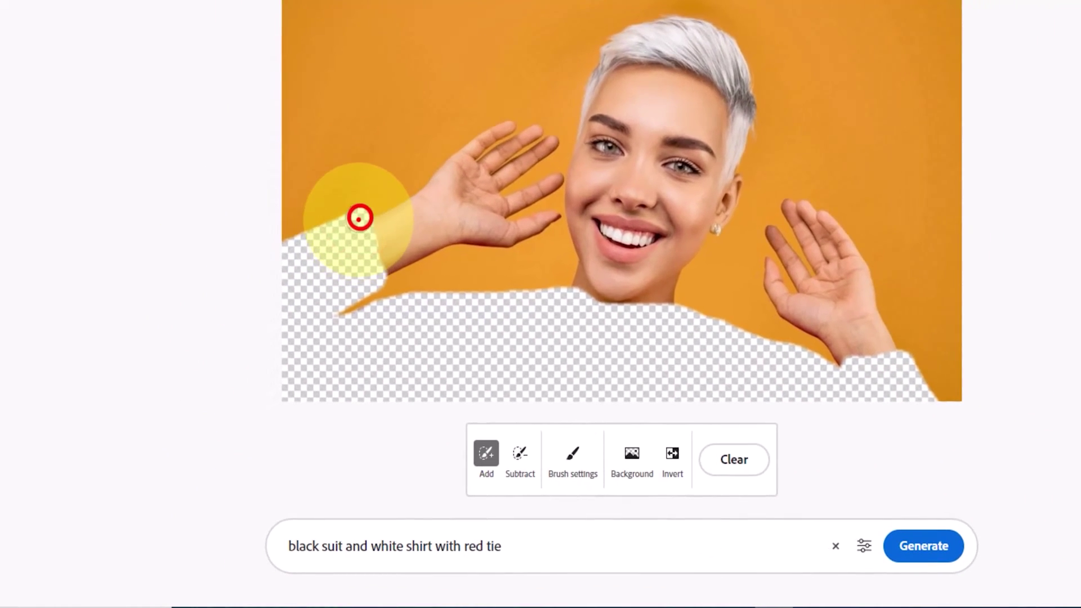
pyautogui.click(357, 217)
pyautogui.click(340, 224)
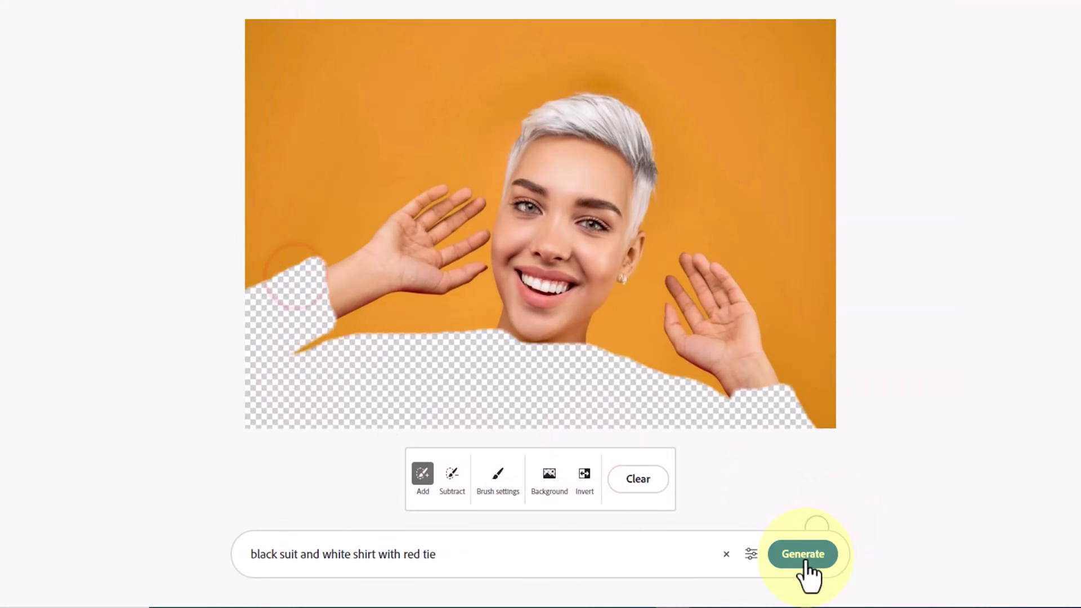
pyautogui.click(804, 557)
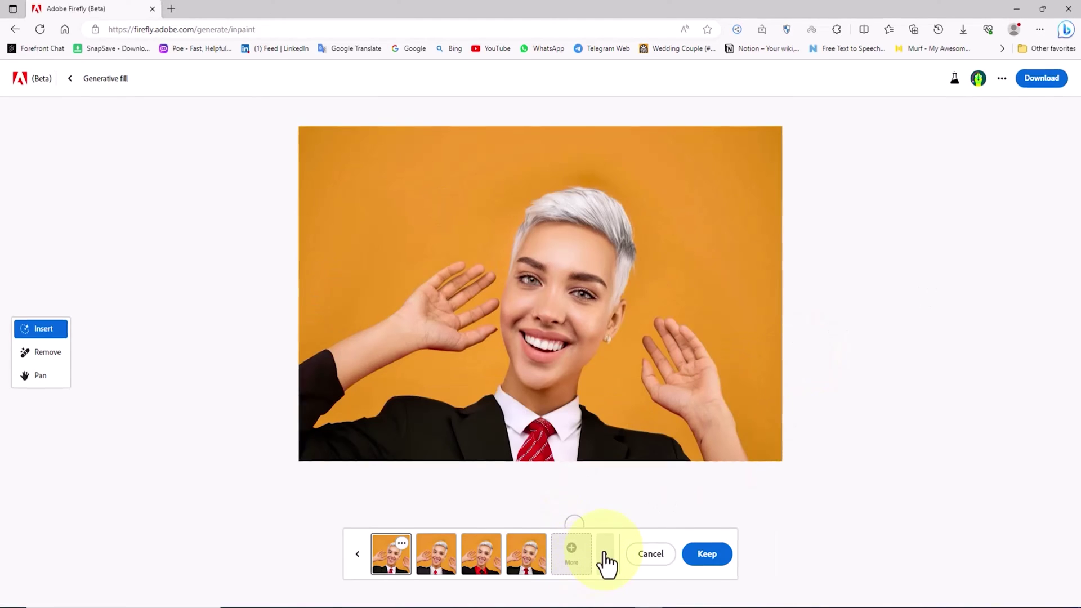
# Step: Compare the outfit variations and keep the first: black suit, white shirt and red striped tie
pyautogui.click(604, 554)
pyautogui.click(631, 540)
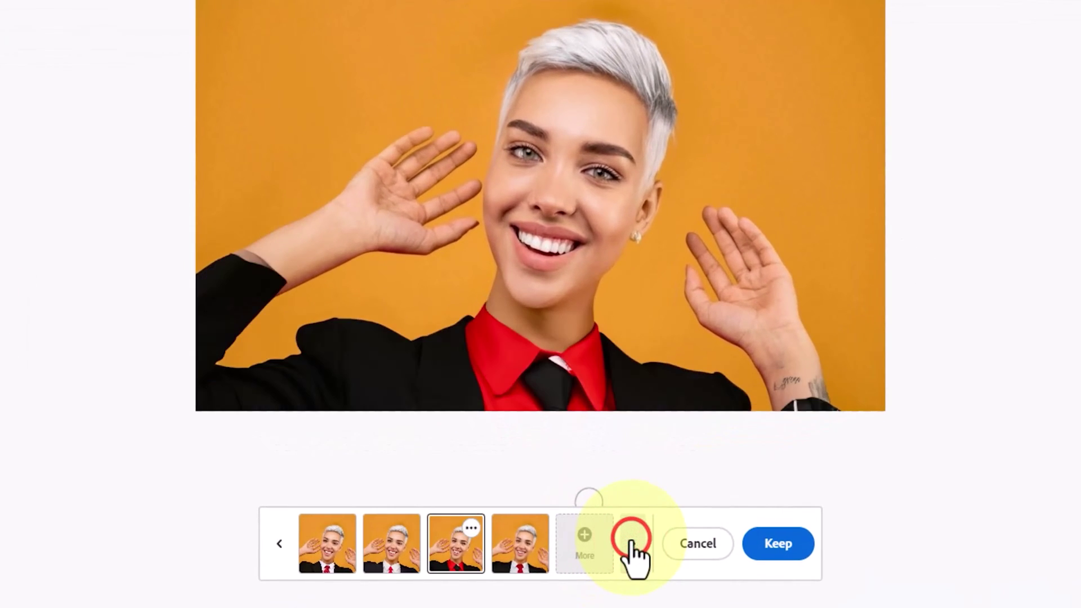
pyautogui.click(631, 539)
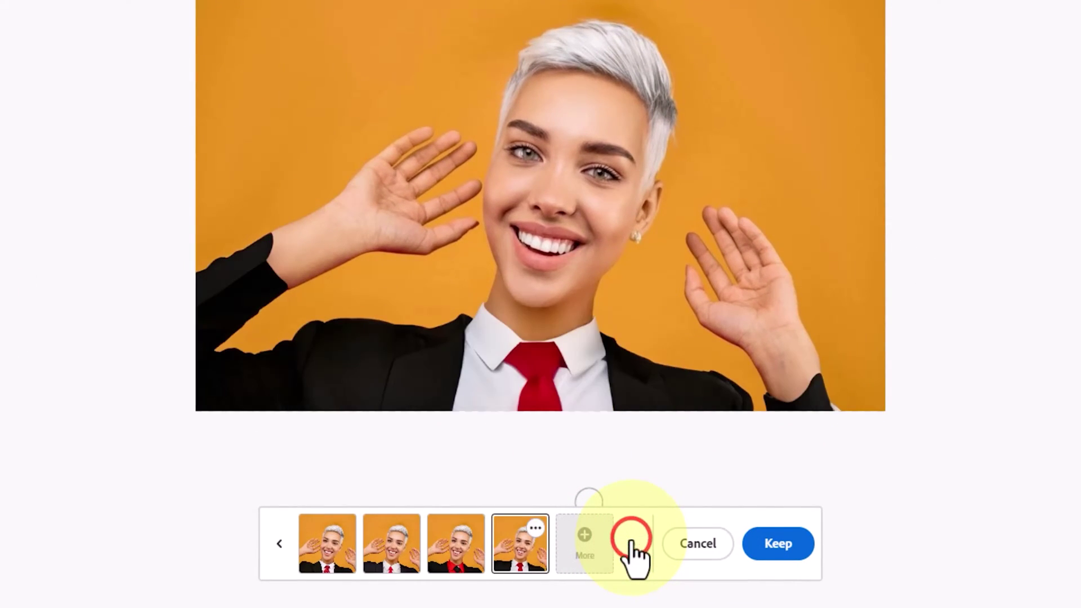
pyautogui.click(278, 540)
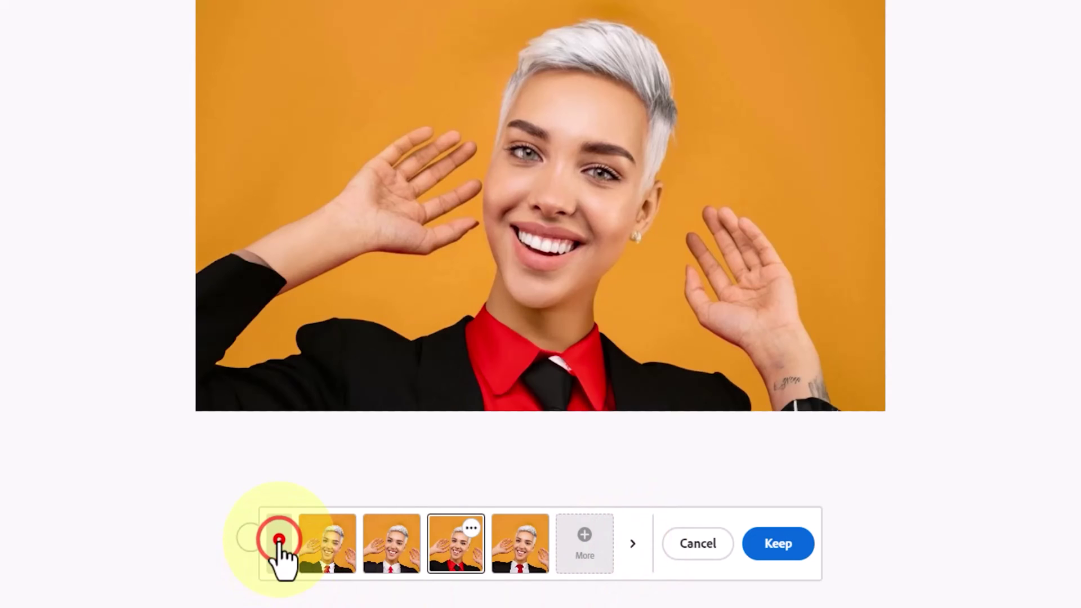
pyautogui.click(279, 541)
pyautogui.click(279, 541)
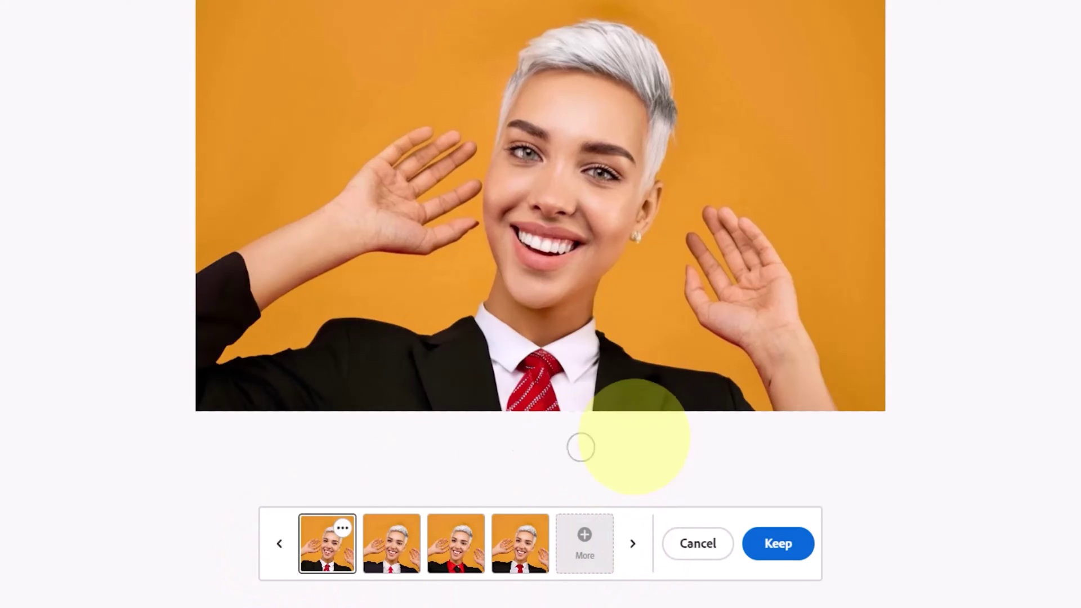
pyautogui.click(775, 541)
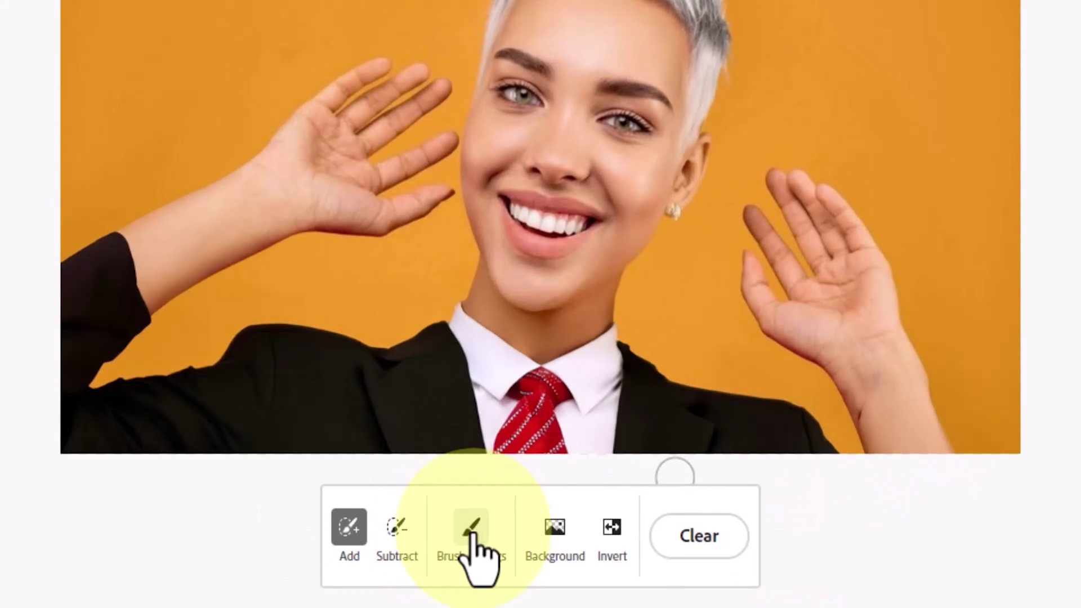
# Step: Shrink the brush to 23% and mask the wrist of the raised right hand
pyautogui.click(471, 535)
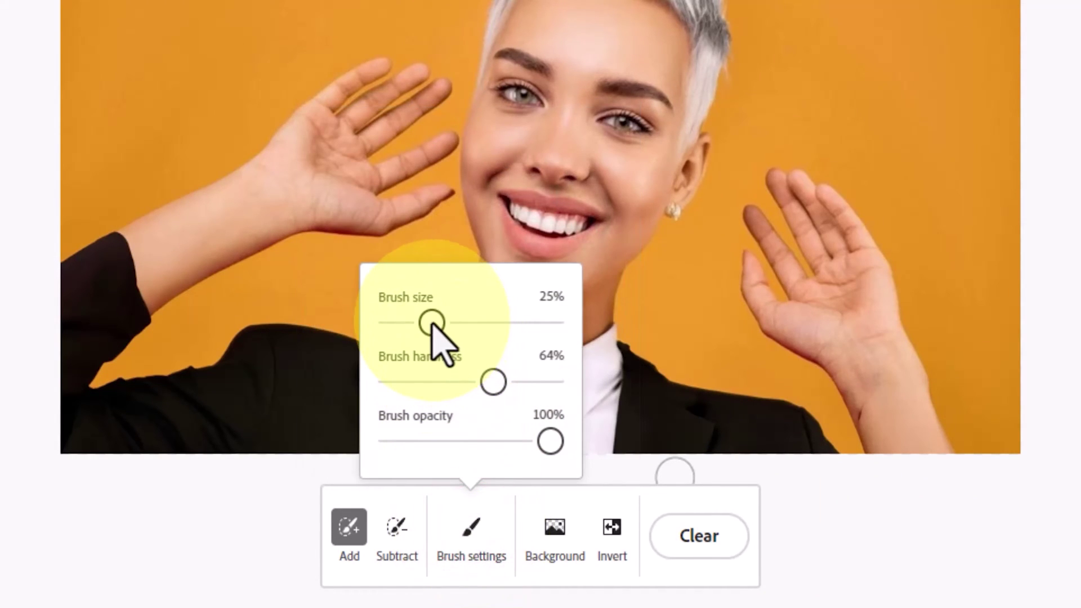
pyautogui.moveTo(432, 322); pyautogui.dragTo(425, 322)
pyautogui.click(866, 367)
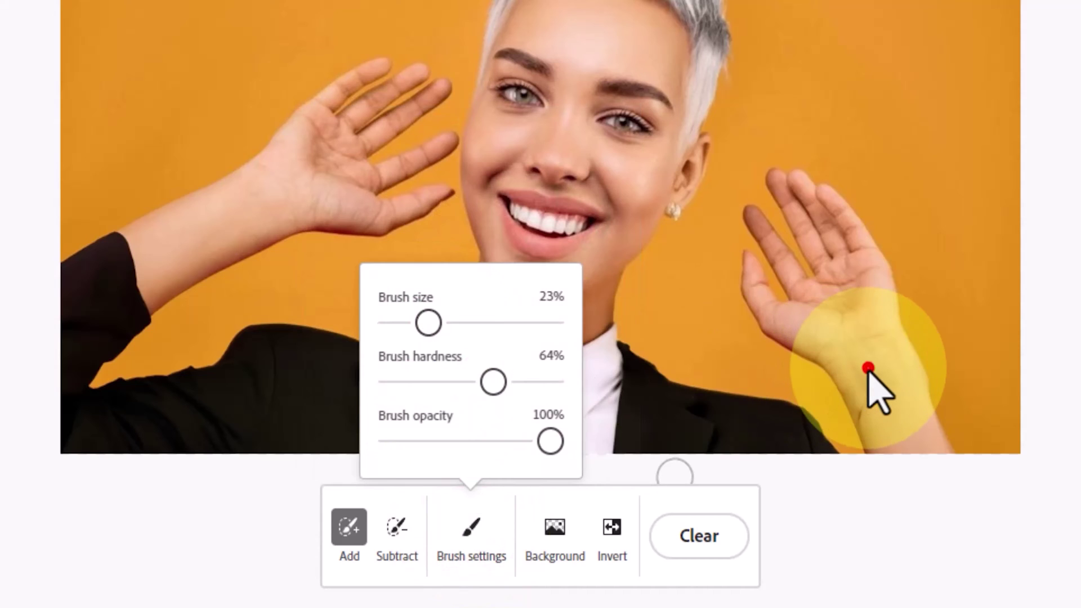
pyautogui.moveTo(865, 367)
pyautogui.mouseDown()
pyautogui.moveTo(853, 439)
pyautogui.moveTo(854, 377)
pyautogui.moveTo(950, 456)
pyautogui.moveTo(903, 442)
pyautogui.mouseUp()
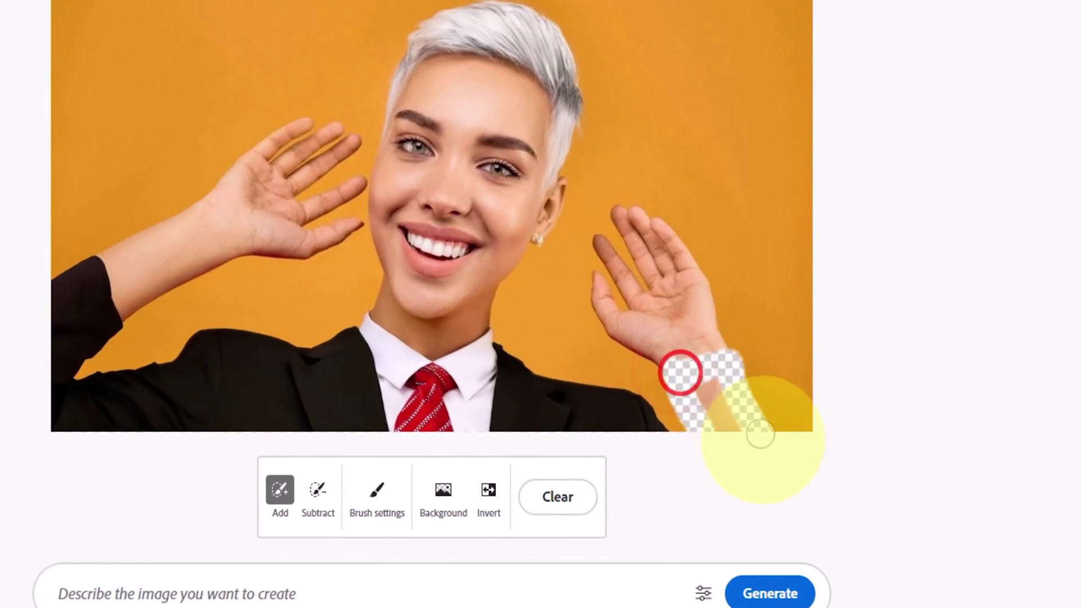
pyautogui.moveTo(717, 386)
pyautogui.mouseDown()
pyautogui.moveTo(729, 355)
pyautogui.moveTo(651, 385)
pyautogui.moveTo(704, 450)
pyautogui.mouseUp()
pyautogui.click(726, 373)
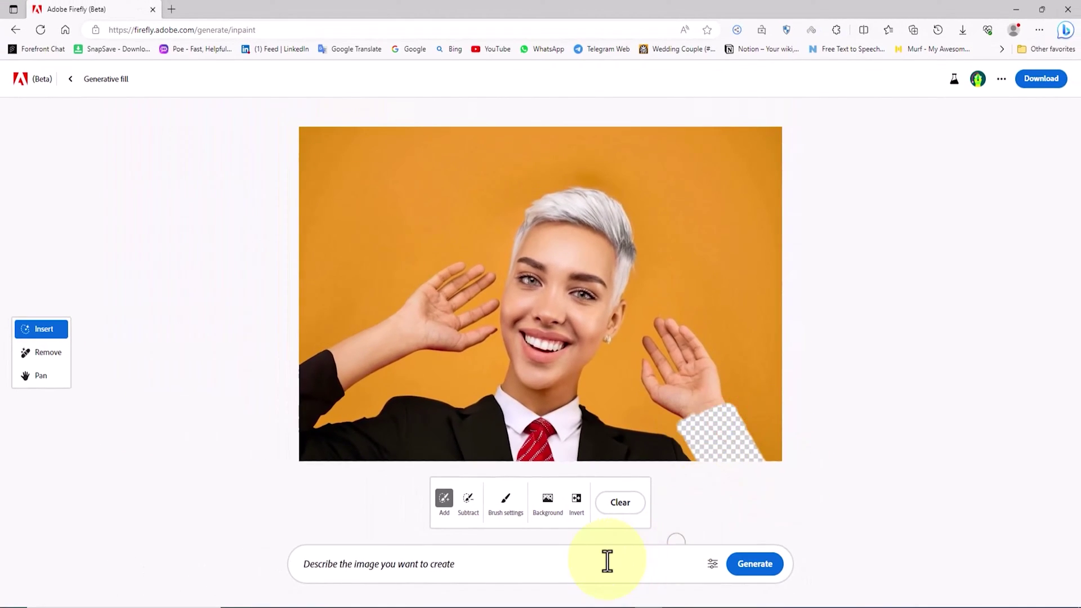
# Step: Generate fill options for the masked wrist from the prompt 'hand tattoo'
pyautogui.click(606, 561)
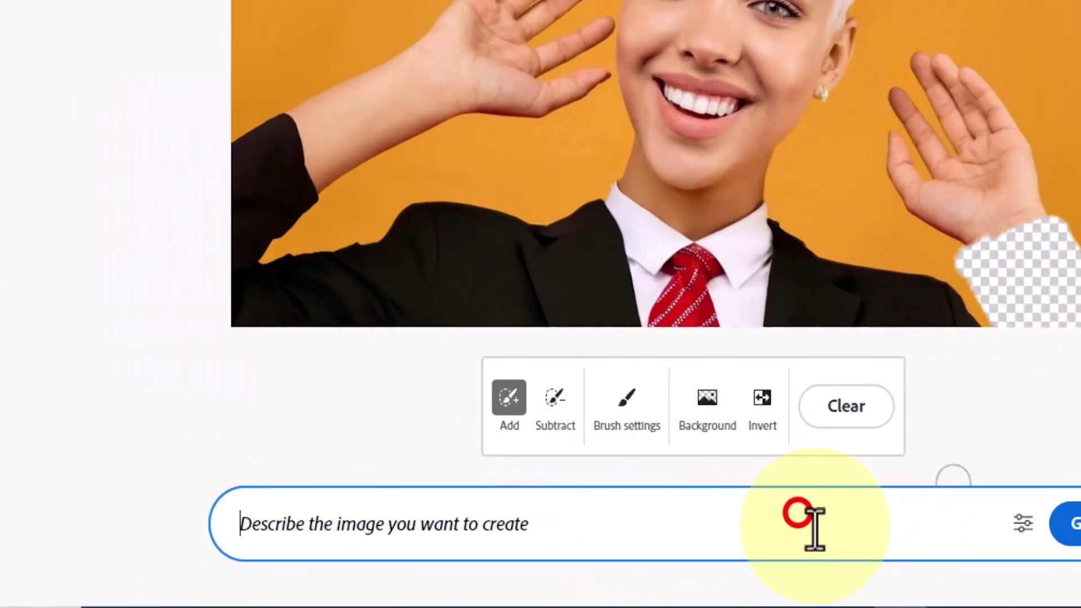
pyautogui.write('hand tattoo')
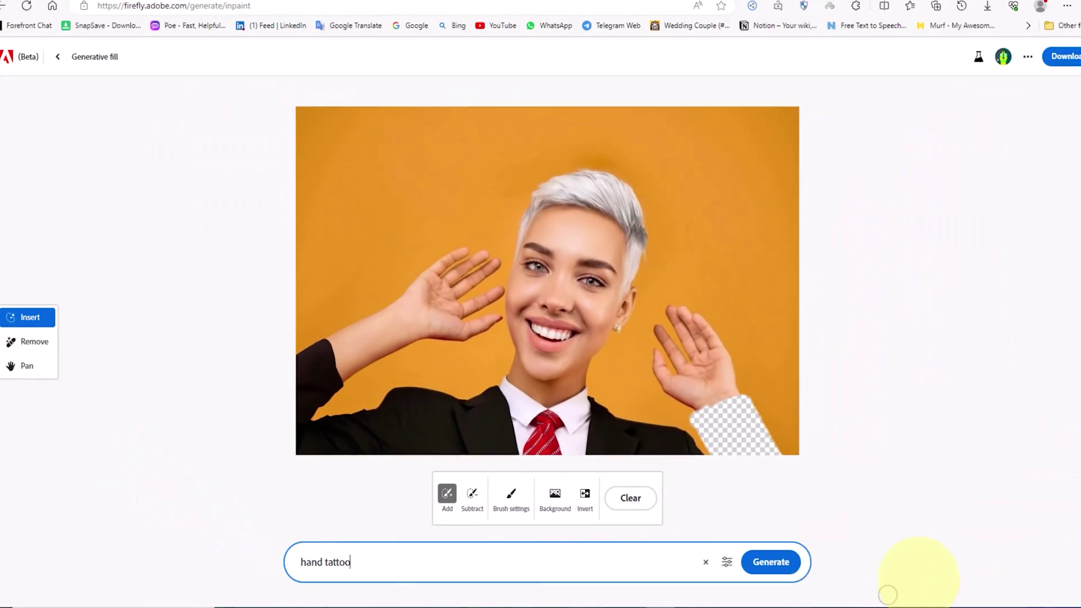
pyautogui.click(768, 566)
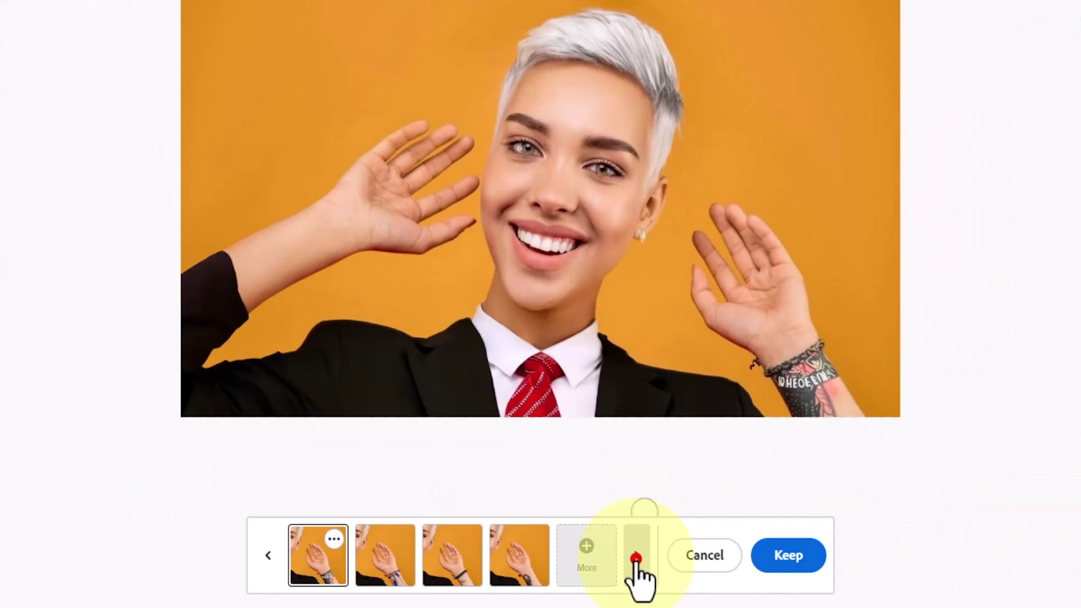
# Step: Browse the tattoo options and keep the first one, with lettering and bracelets
pyautogui.click(636, 559)
pyautogui.click(636, 559)
pyautogui.click(636, 558)
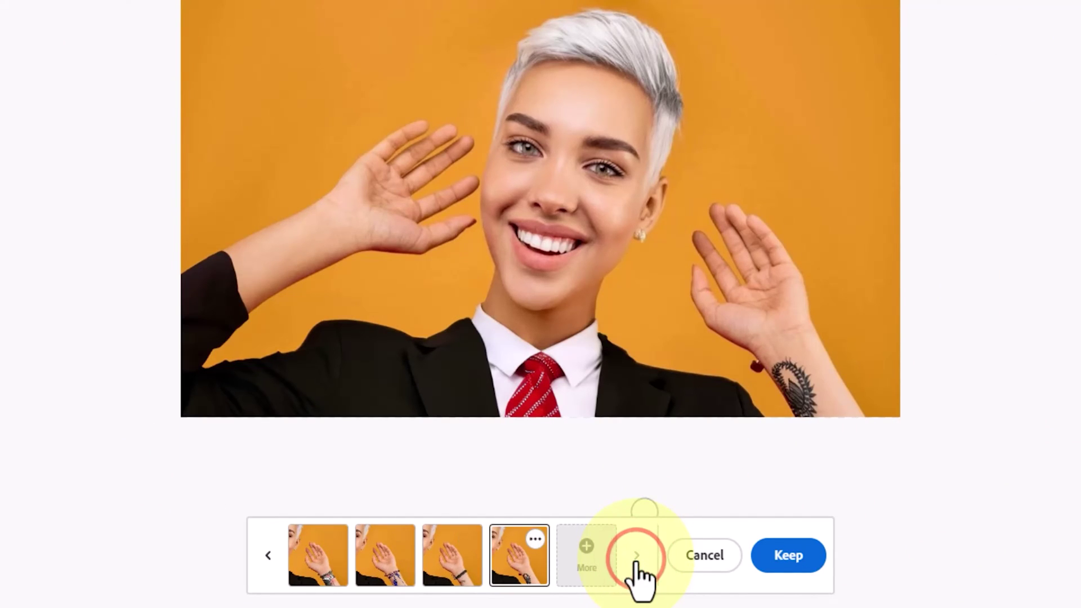
pyautogui.click(269, 559)
pyautogui.click(268, 559)
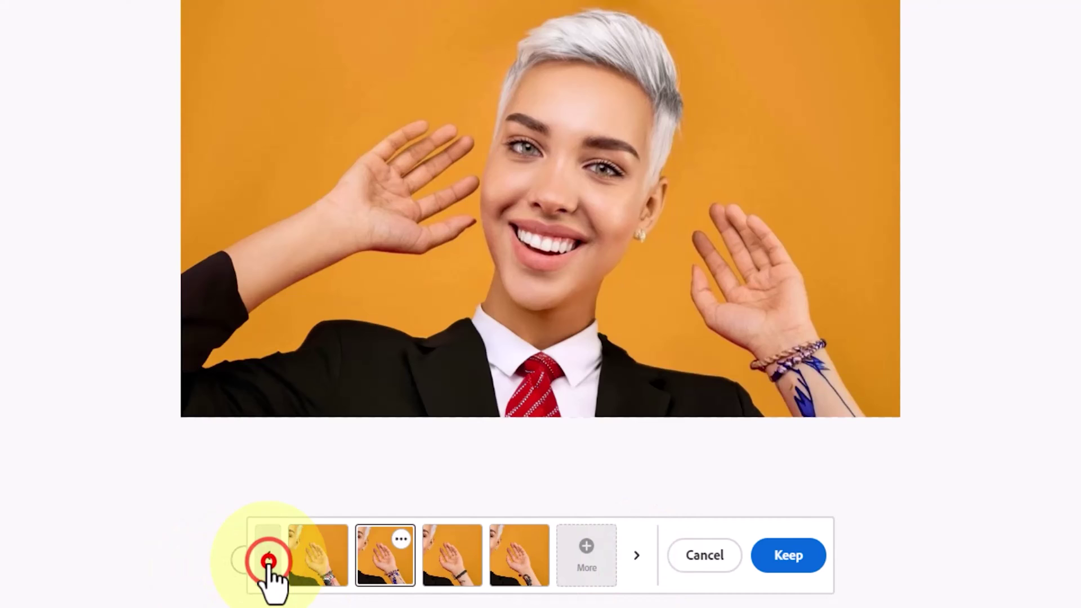
pyautogui.click(268, 559)
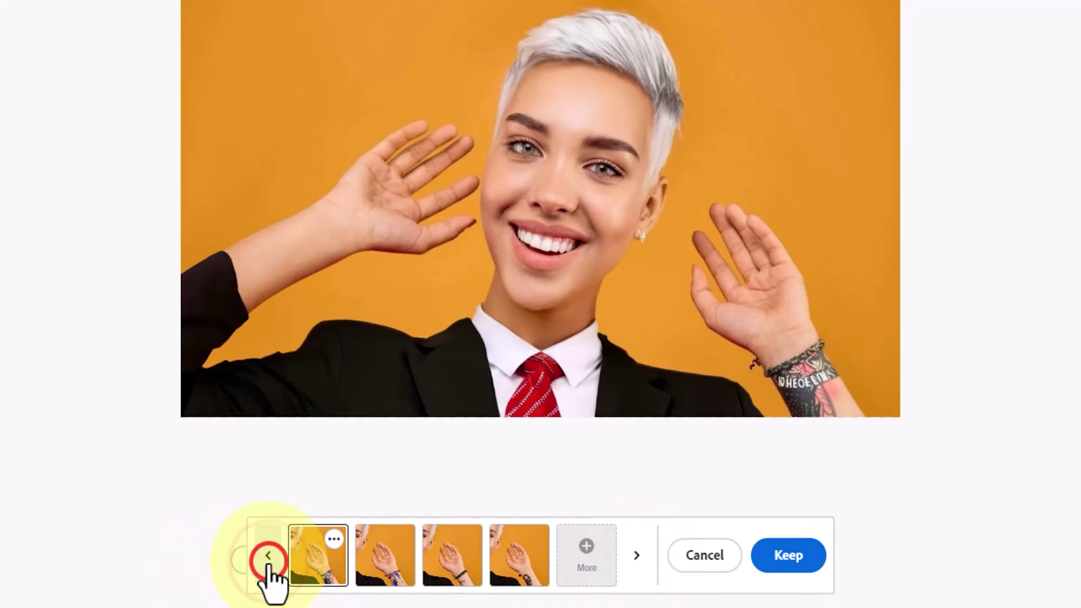
pyautogui.click(788, 556)
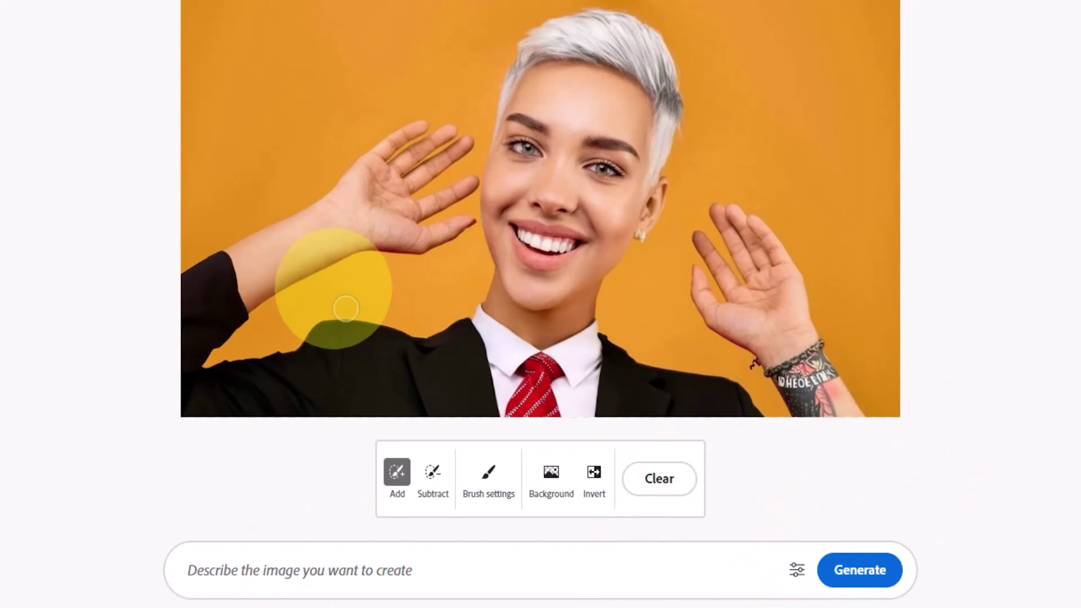
# Step: Mask the forearm on the image's left and generate options from the prompt 'hand tattoo'
pyautogui.moveTo(325, 204)
pyautogui.mouseDown()
pyautogui.moveTo(338, 222)
pyautogui.moveTo(241, 294)
pyautogui.moveTo(228, 244)
pyautogui.moveTo(235, 255)
pyautogui.moveTo(331, 242)
pyautogui.mouseUp()
pyautogui.click(427, 570)
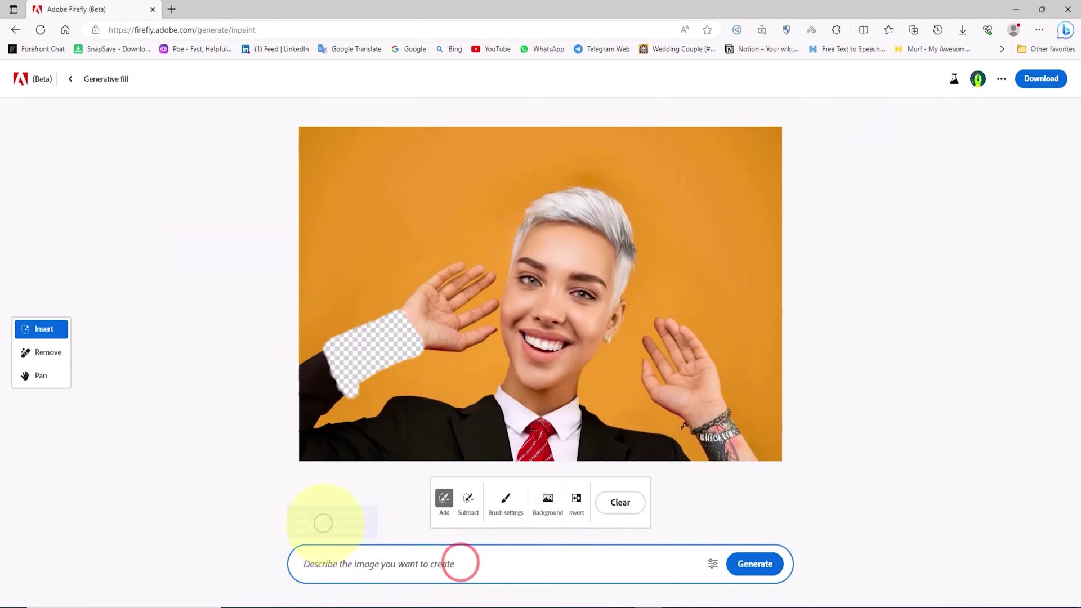
pyautogui.write('hand tattoo')
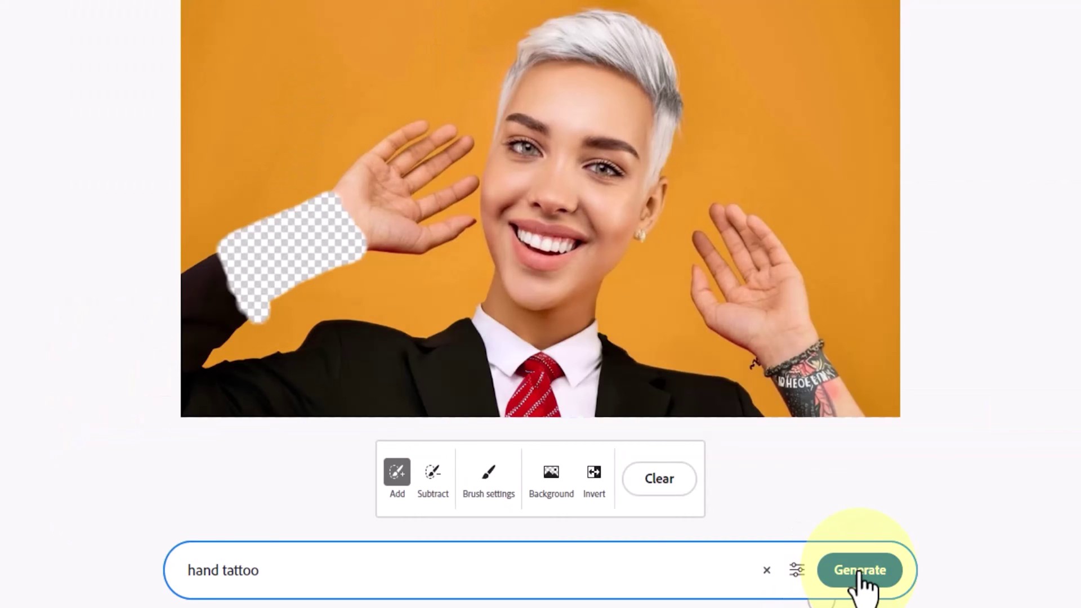
pyautogui.click(859, 570)
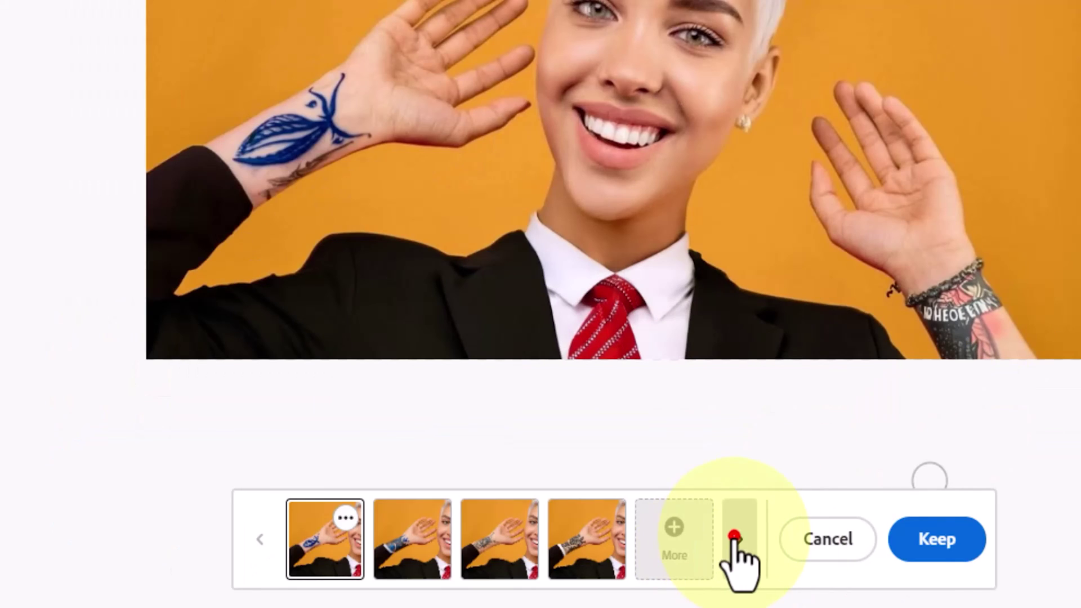
# Step: Keep the fourth option, a grey ornamental forearm tattoo
pyautogui.click(735, 539)
pyautogui.click(735, 539)
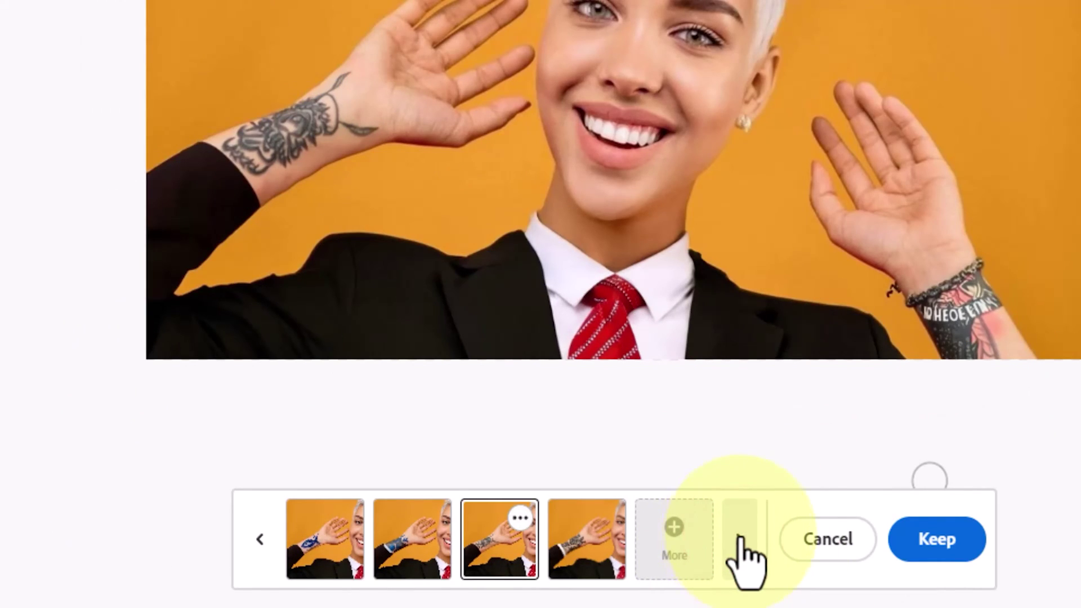
pyautogui.click(742, 539)
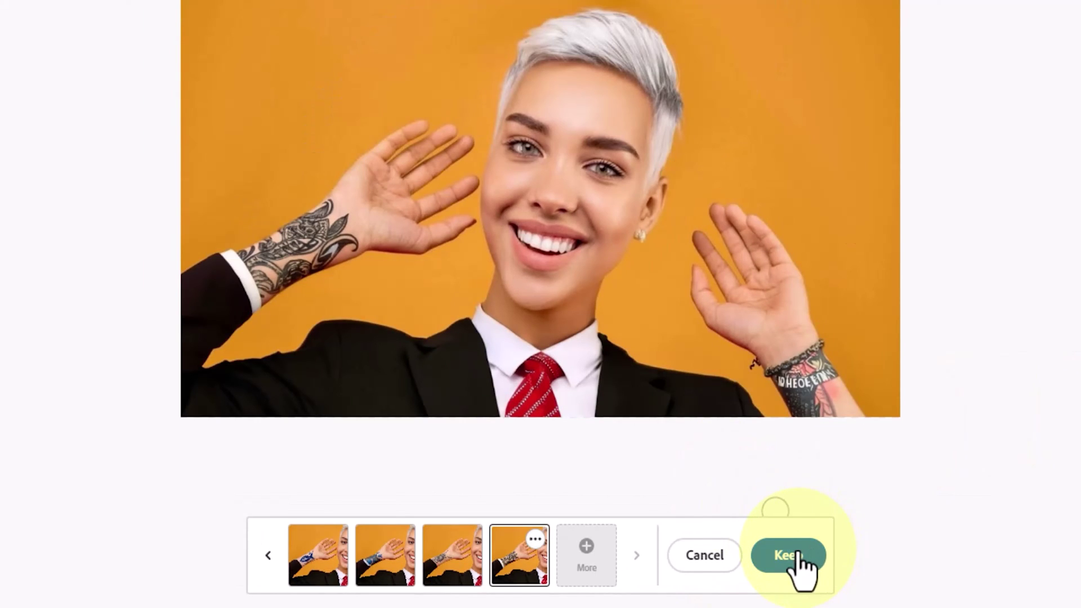
pyautogui.click(794, 556)
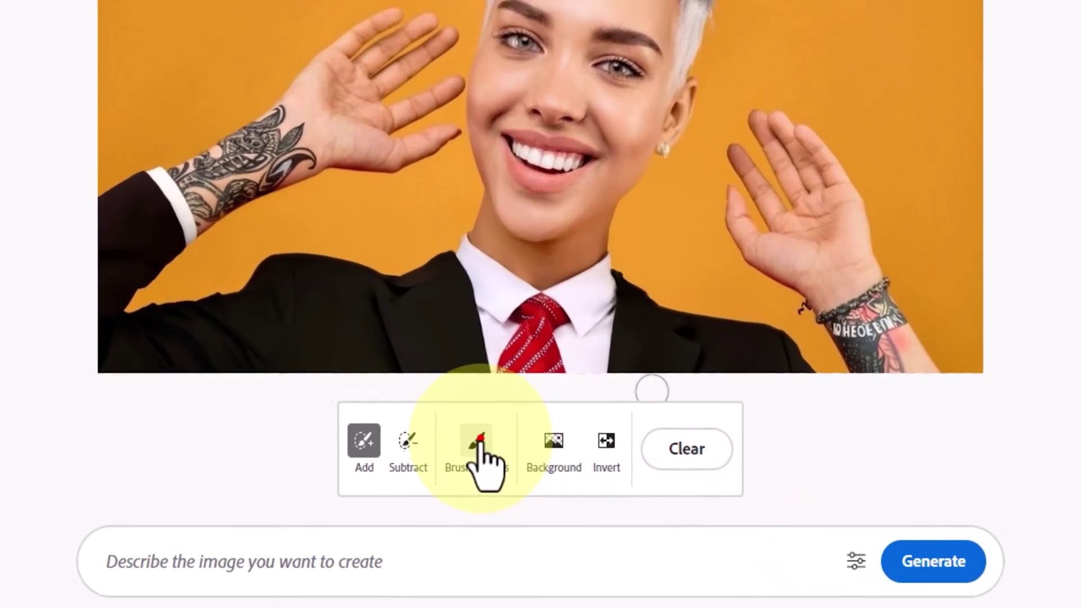
# Step: Shrink the brush to 14%, mask a thin band across the right wrist, and enter 'hand gadget'
pyautogui.click(479, 440)
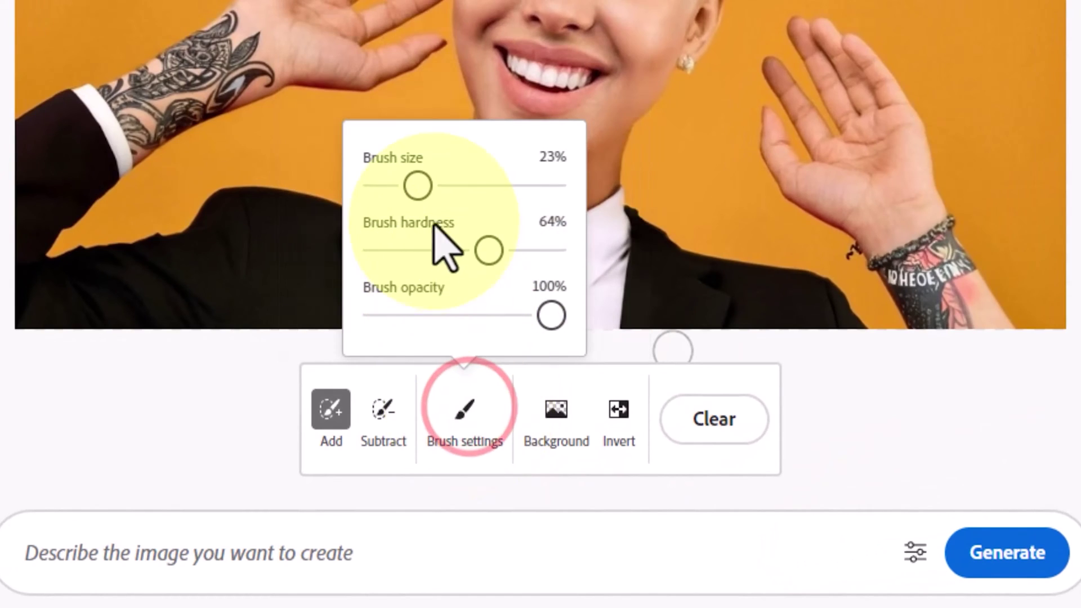
pyautogui.moveTo(414, 192); pyautogui.dragTo(401, 194)
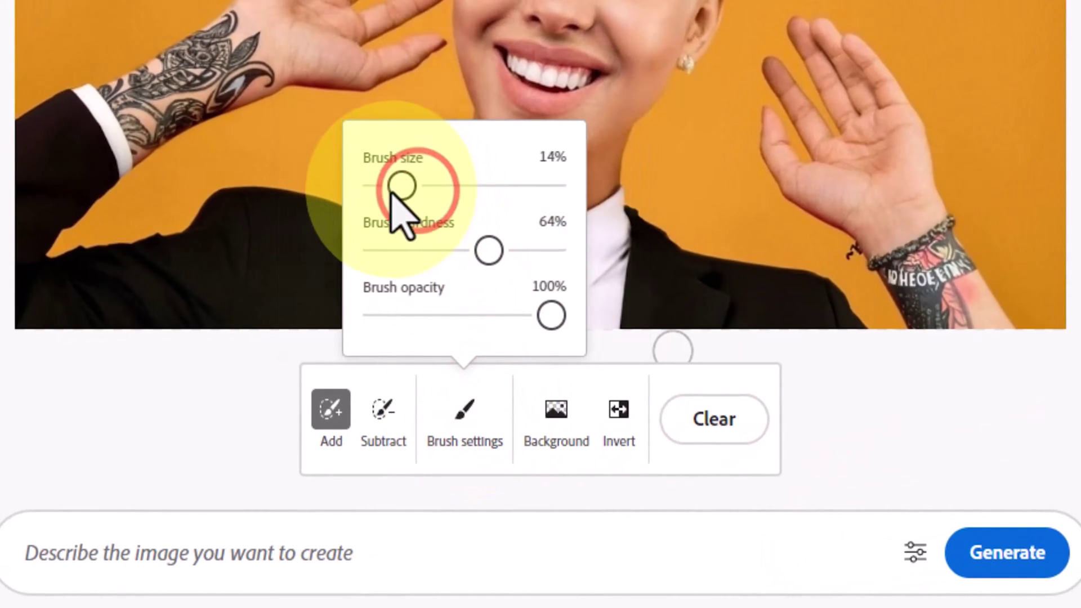
pyautogui.click(951, 6)
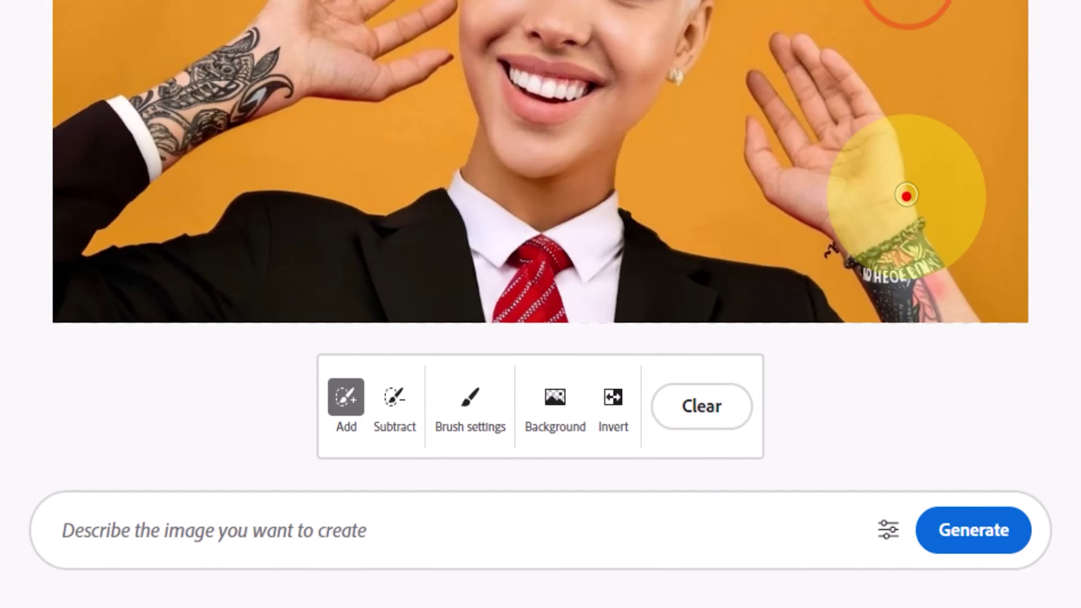
pyautogui.moveTo(907, 195); pyautogui.dragTo(823, 242)
pyautogui.click(349, 552)
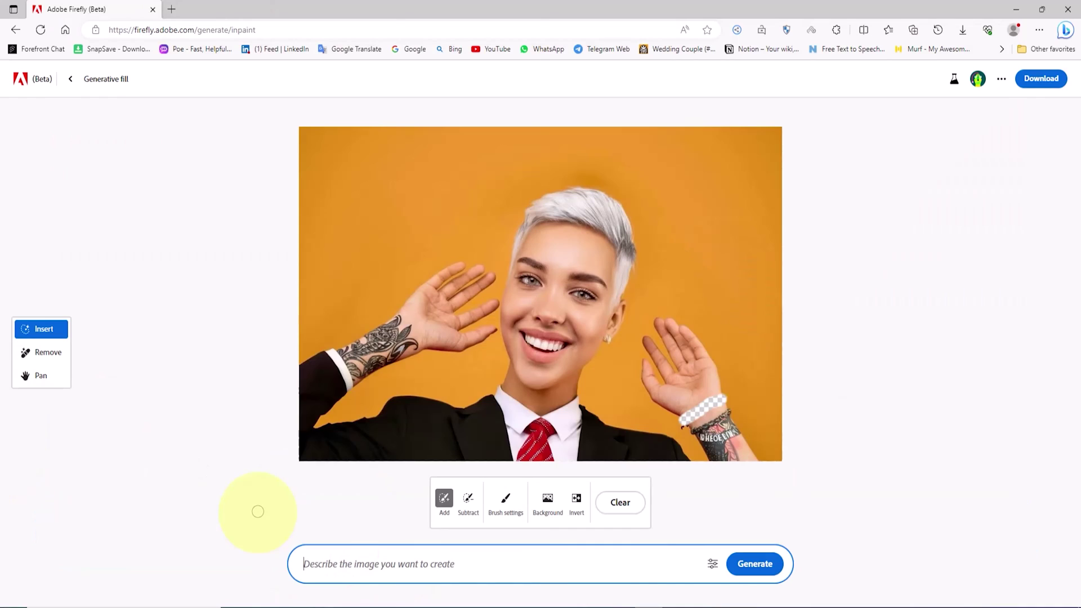
pyautogui.write('hand gadget')
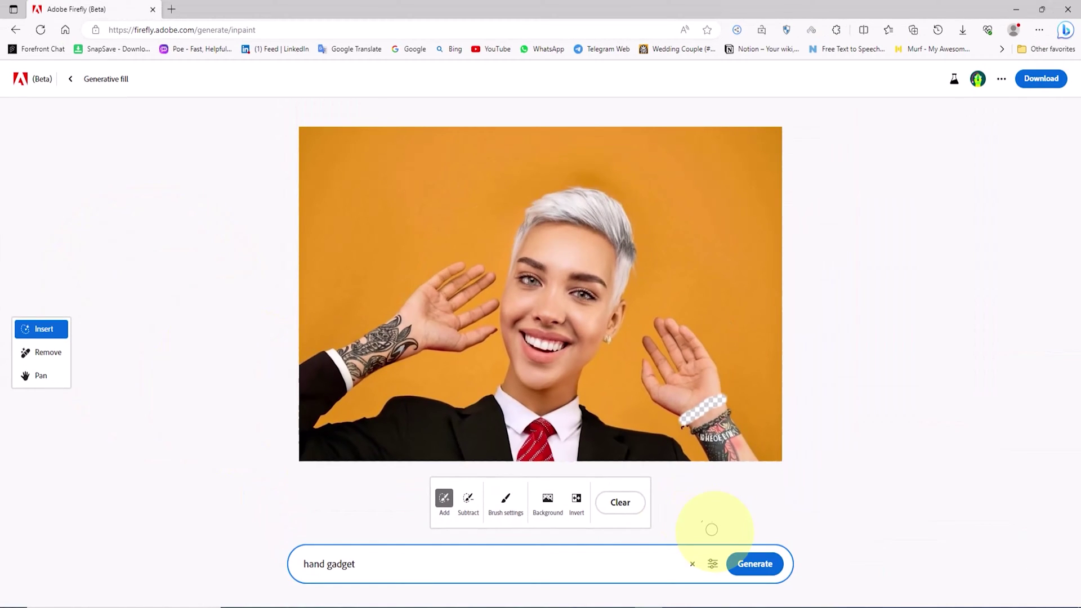
# Step: Generate 'hand gadget' options for the wrist, review them, and discard the results
pyautogui.click(765, 568)
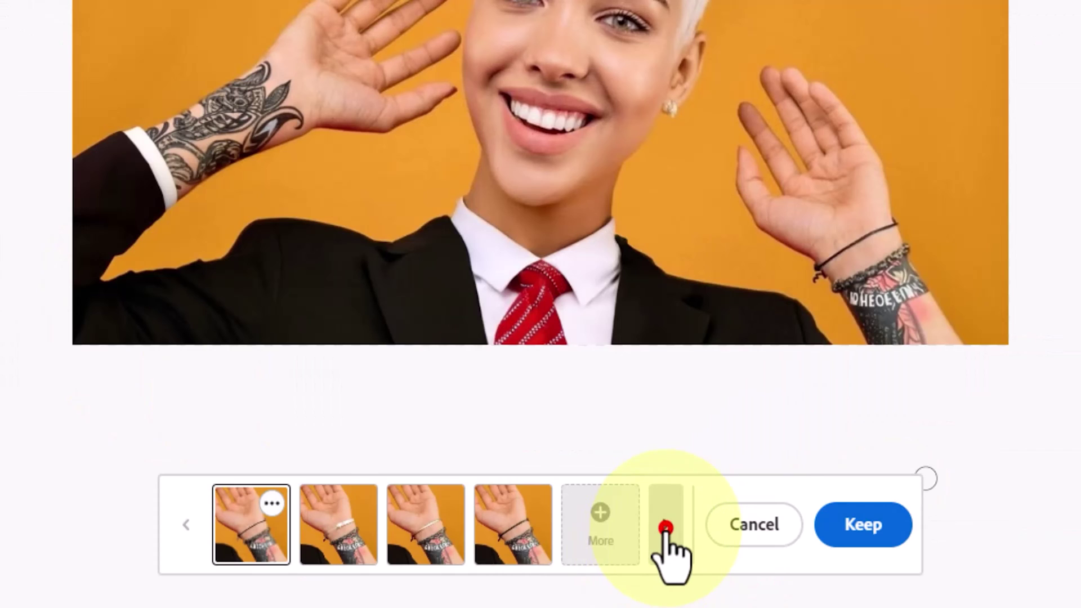
pyautogui.click(665, 528)
pyautogui.click(665, 528)
pyautogui.click(665, 528)
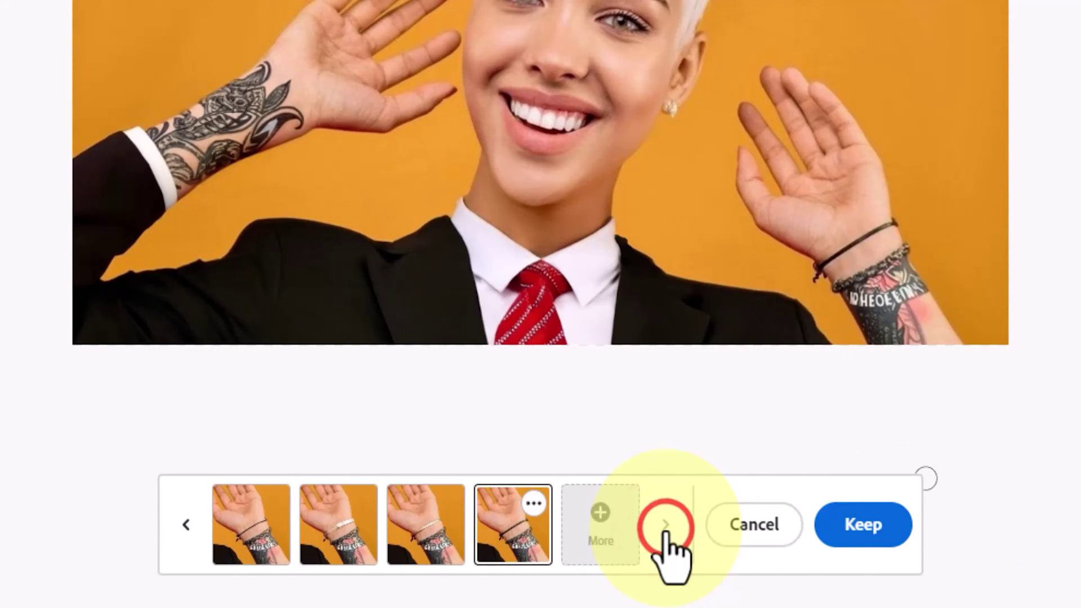
pyautogui.click(743, 523)
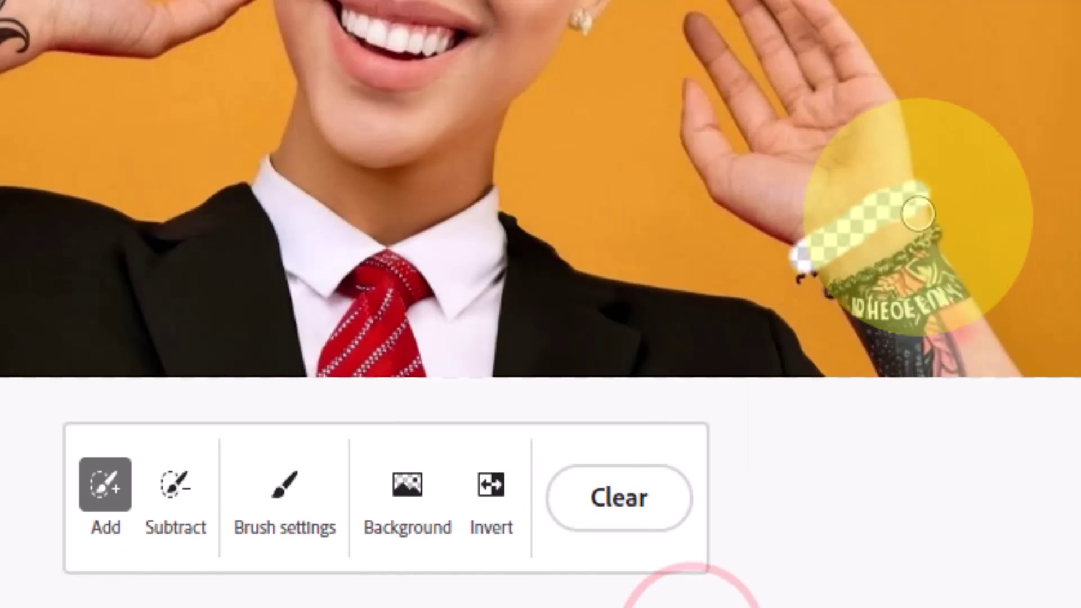
# Step: Touch up the wrist mask and regenerate with the prompt changed to 'black hand gadget'
pyautogui.click(894, 231)
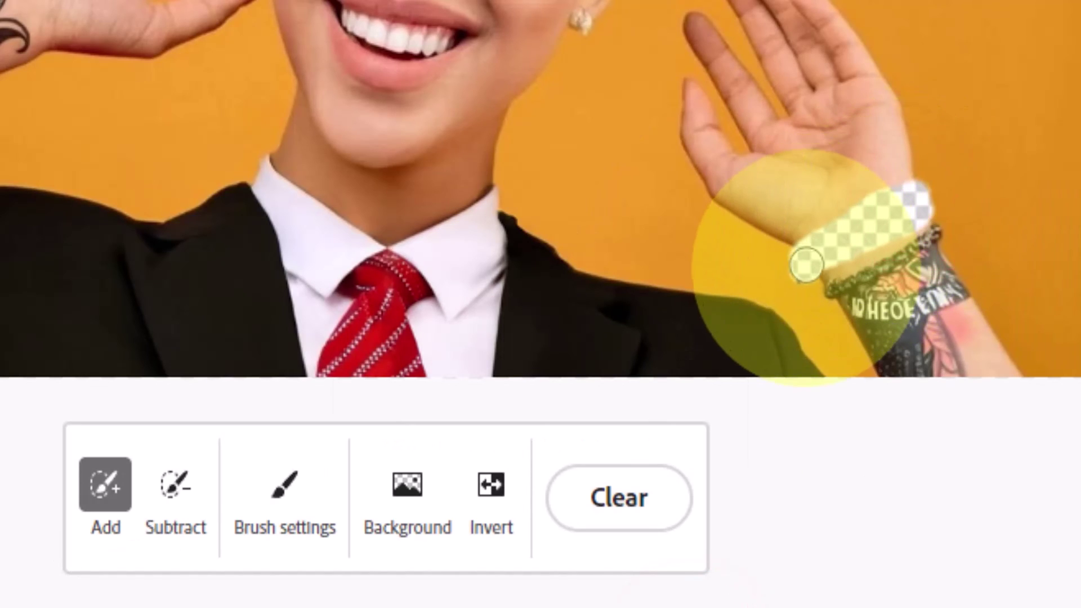
pyautogui.click(343, 607)
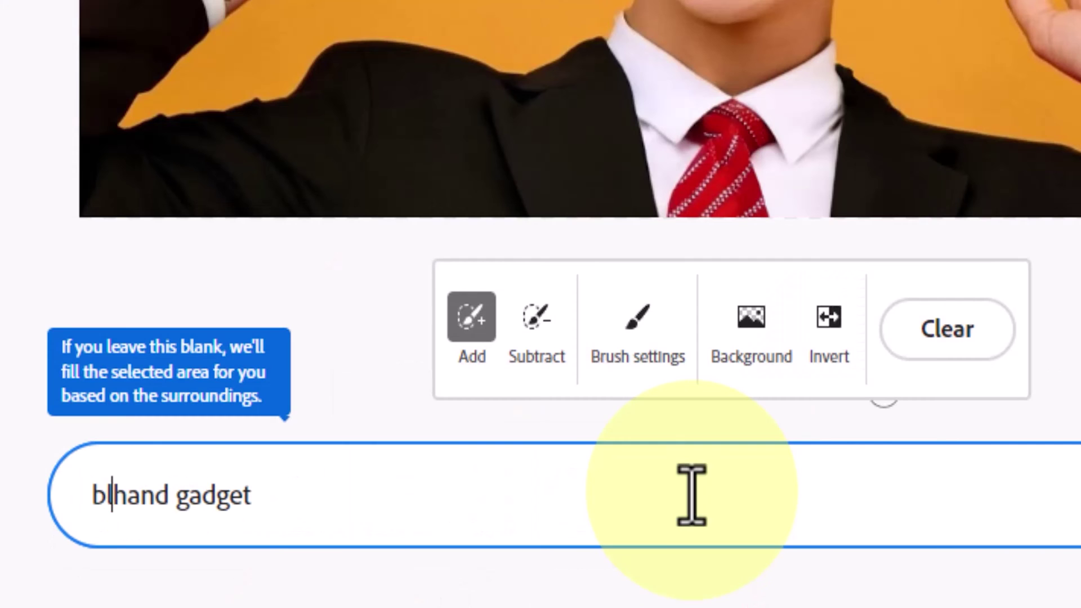
pyautogui.write('black')
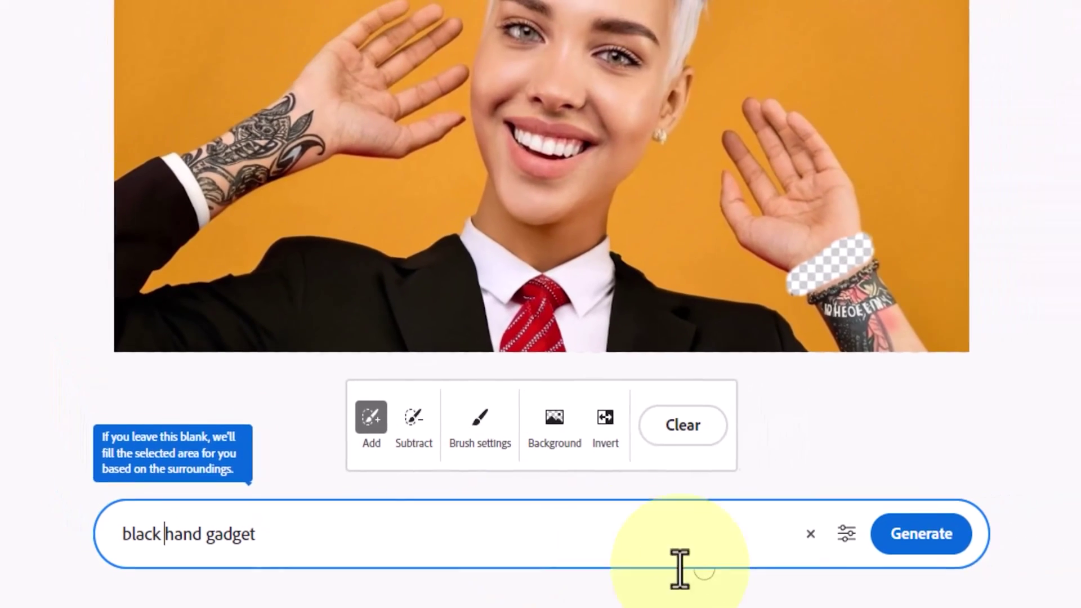
pyautogui.click(934, 536)
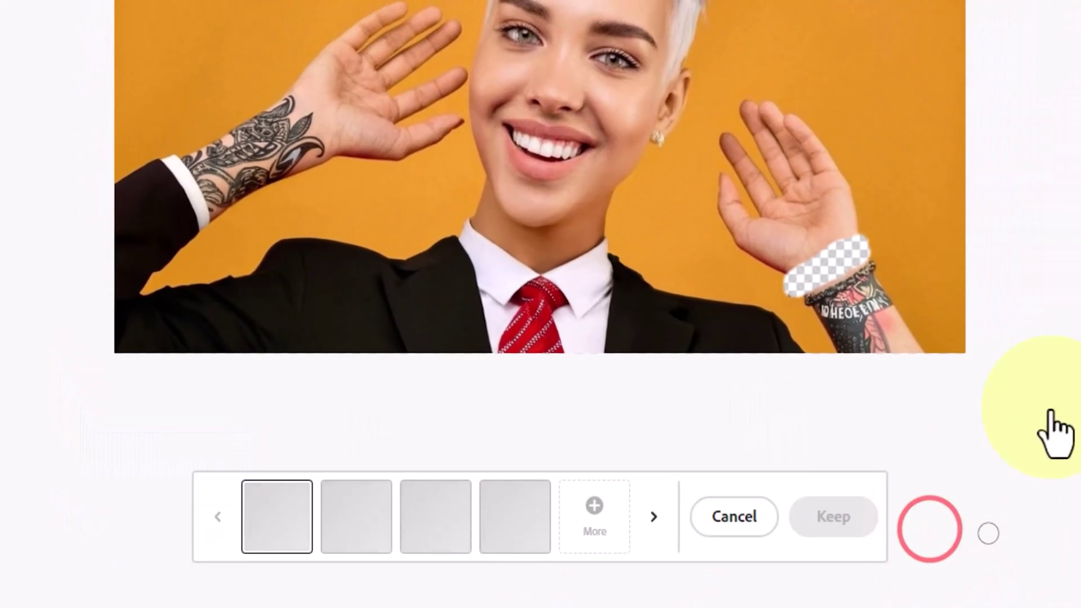
# Step: Browse the bracelet variations and keep the second, a thin black band
pyautogui.click(653, 517)
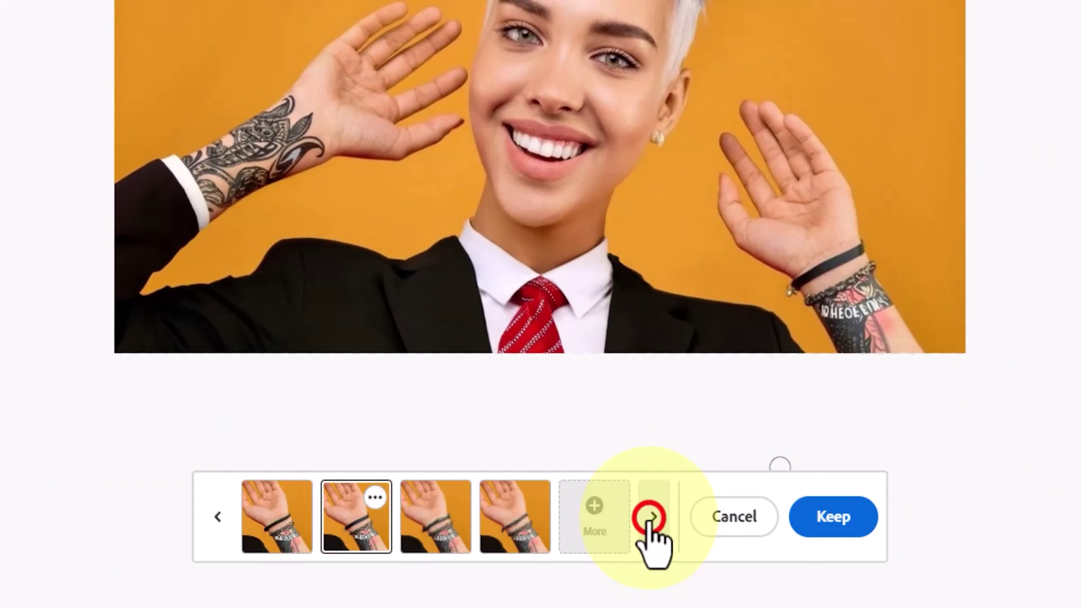
pyautogui.click(653, 517)
pyautogui.click(653, 517)
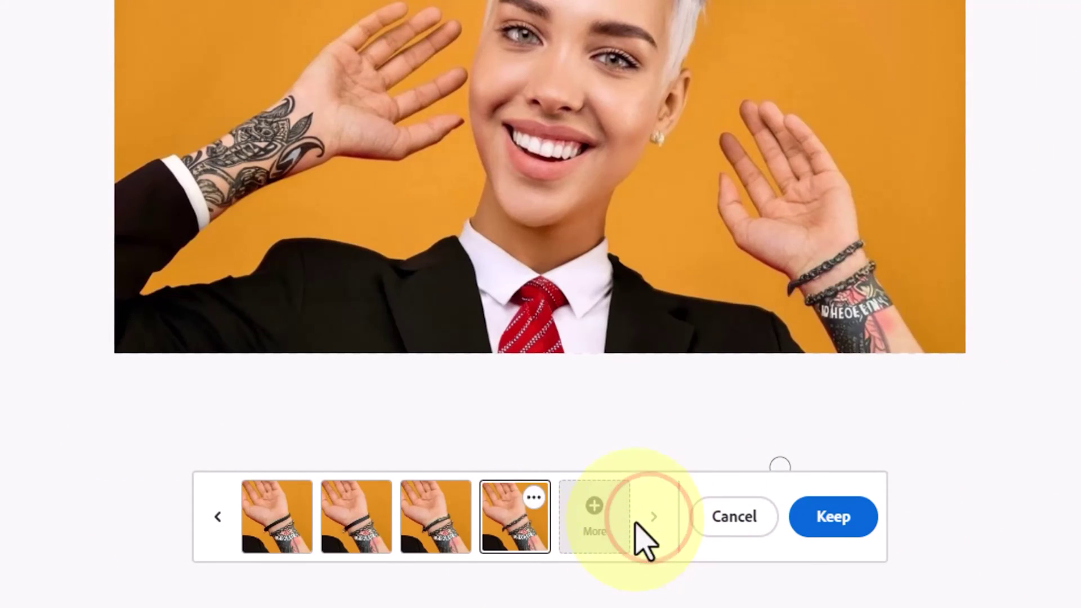
pyautogui.click(218, 517)
pyautogui.click(218, 516)
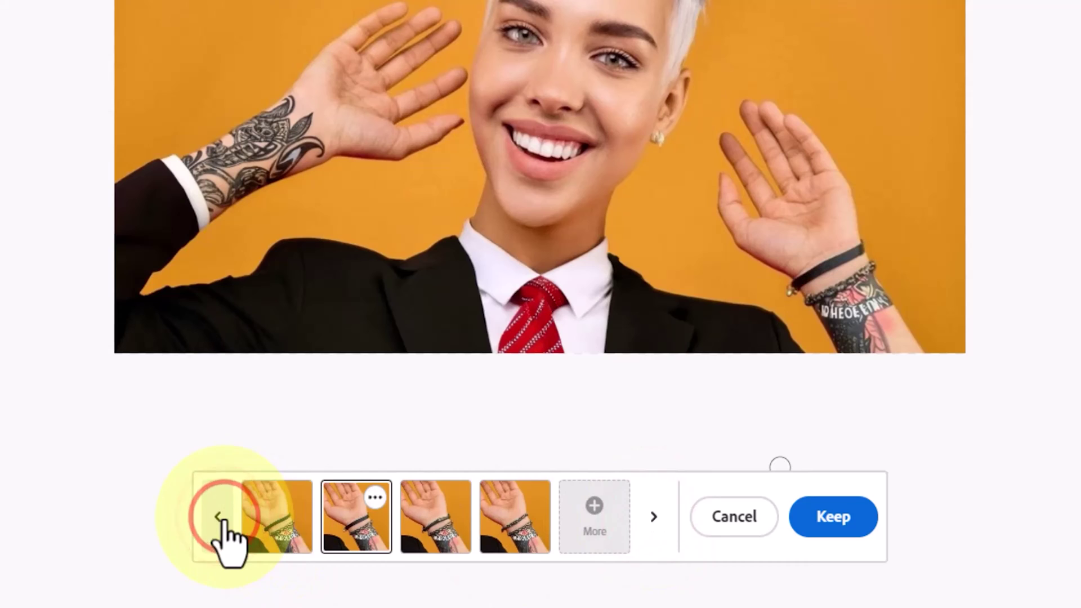
pyautogui.click(819, 509)
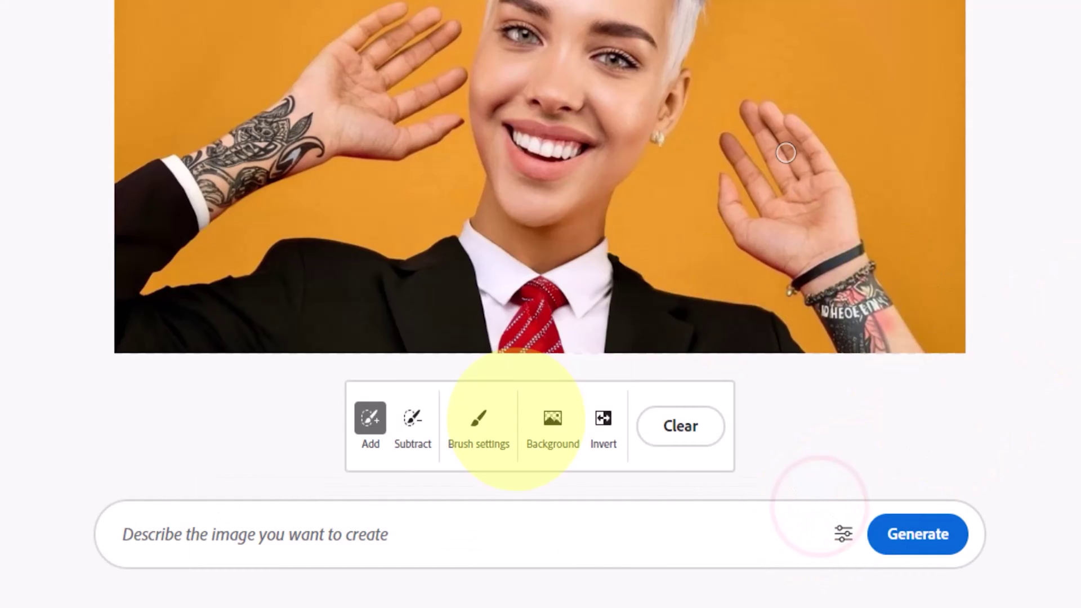
# Step: Mask across both eyes and generate variations from the prompt 'glasses'
pyautogui.click(479, 428)
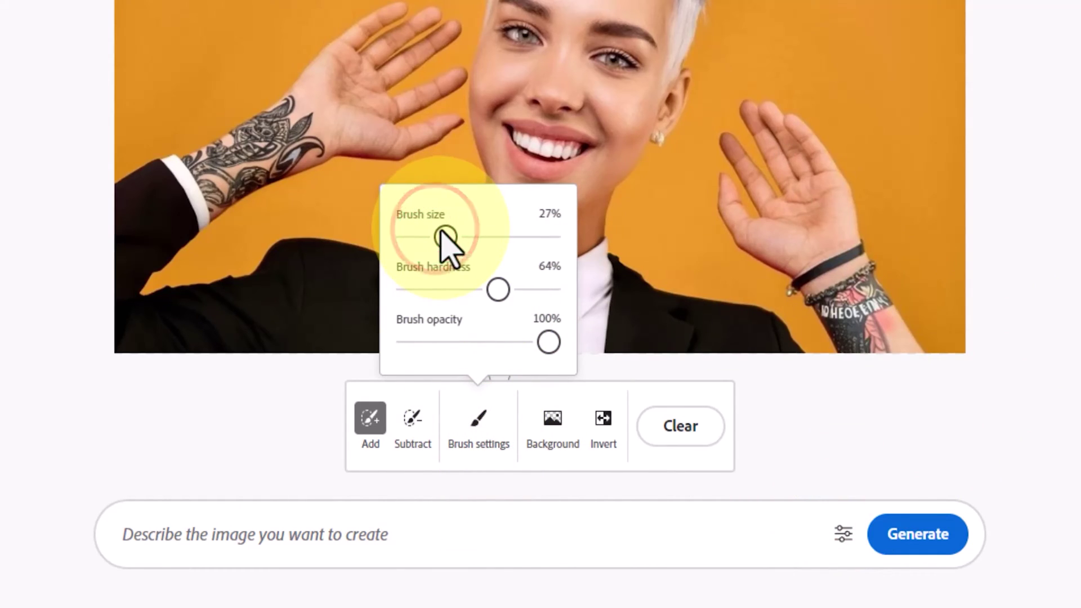
pyautogui.click(545, 5)
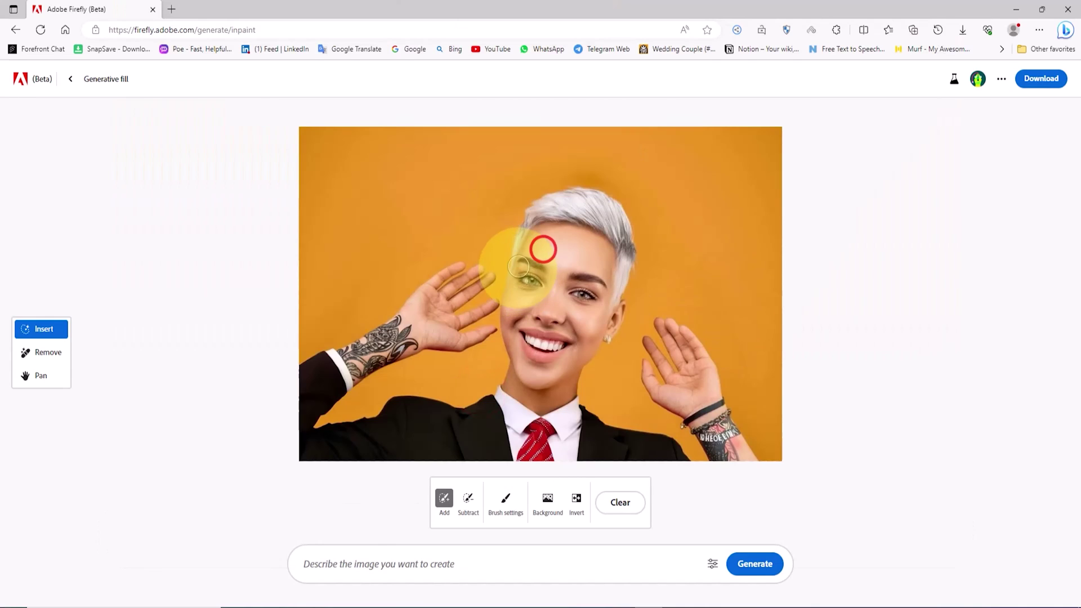
pyautogui.moveTo(518, 265)
pyautogui.mouseDown()
pyautogui.moveTo(552, 274)
pyautogui.moveTo(564, 291)
pyautogui.mouseUp()
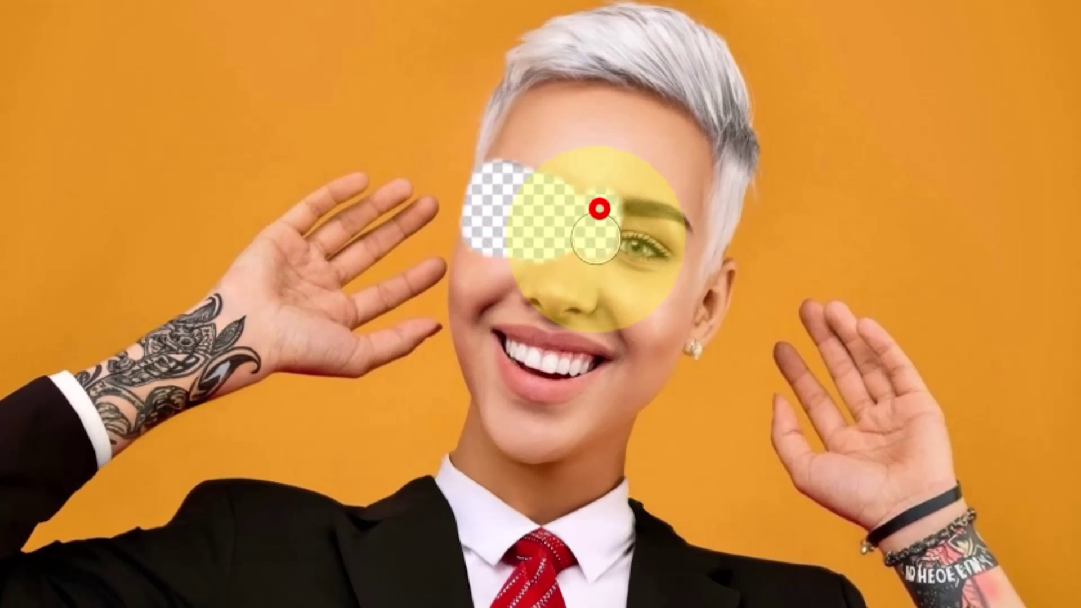
pyautogui.moveTo(596, 239)
pyautogui.mouseDown()
pyautogui.moveTo(639, 269)
pyautogui.moveTo(661, 220)
pyautogui.moveTo(526, 195)
pyautogui.moveTo(698, 256)
pyautogui.mouseUp()
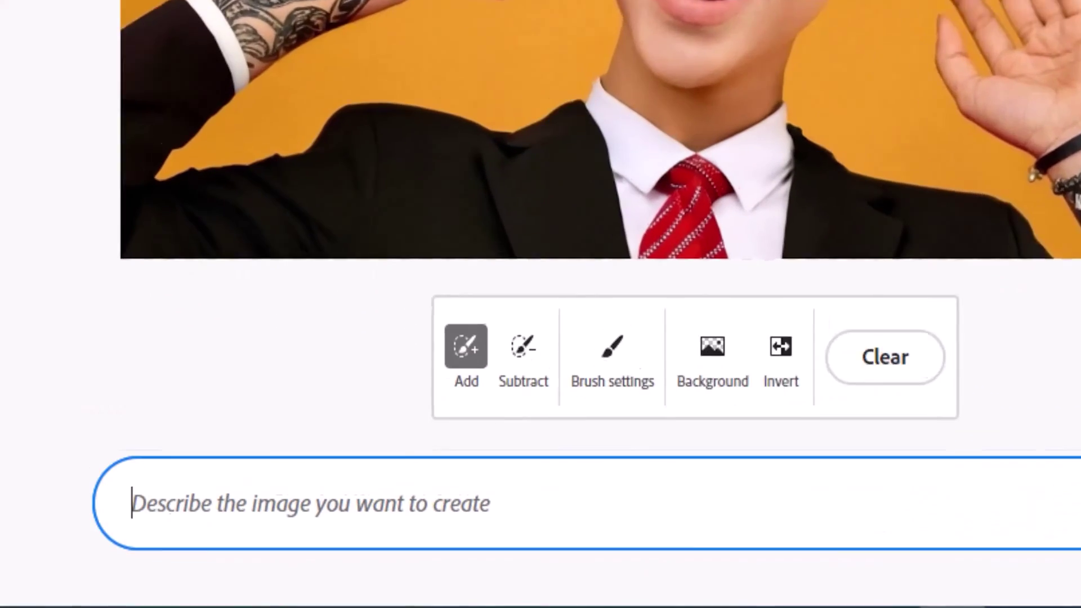
pyautogui.write('gla')
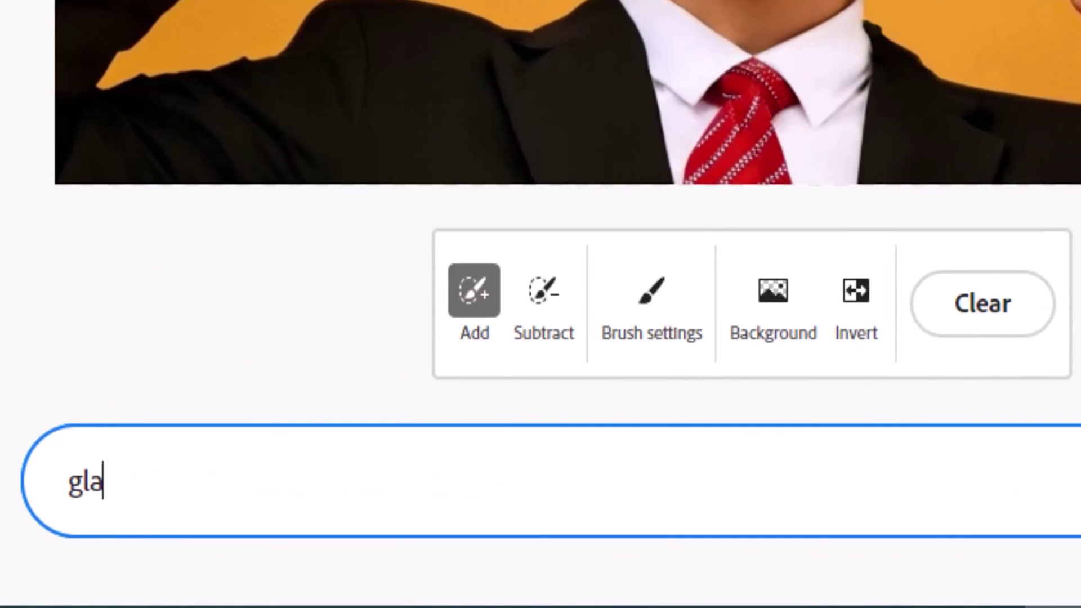
pyautogui.write('sses')
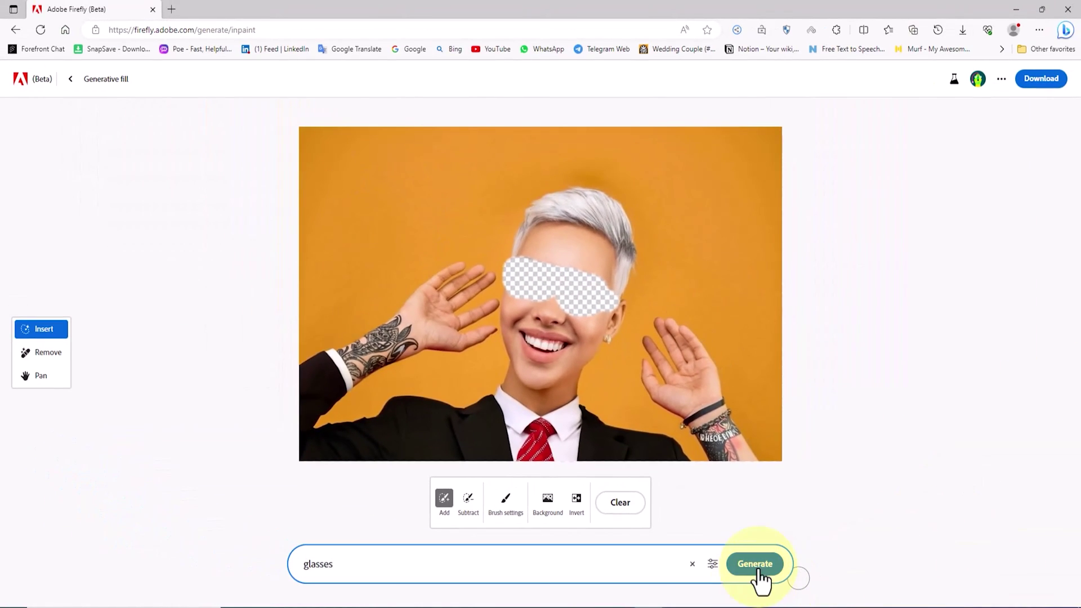
pyautogui.click(757, 565)
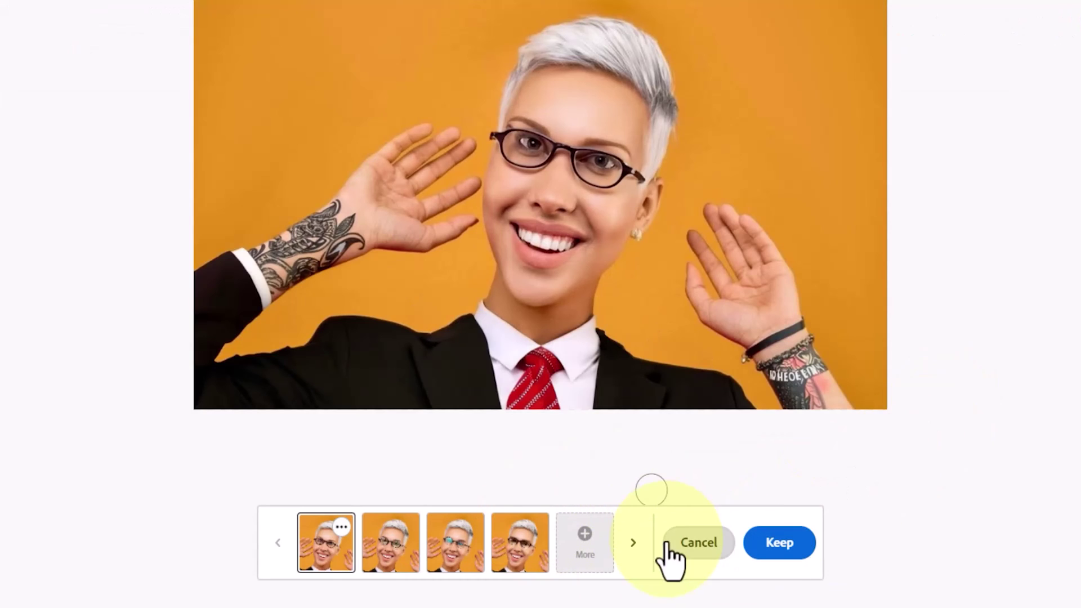
# Step: Review the first glasses variations and discard them
pyautogui.click(633, 542)
pyautogui.click(634, 542)
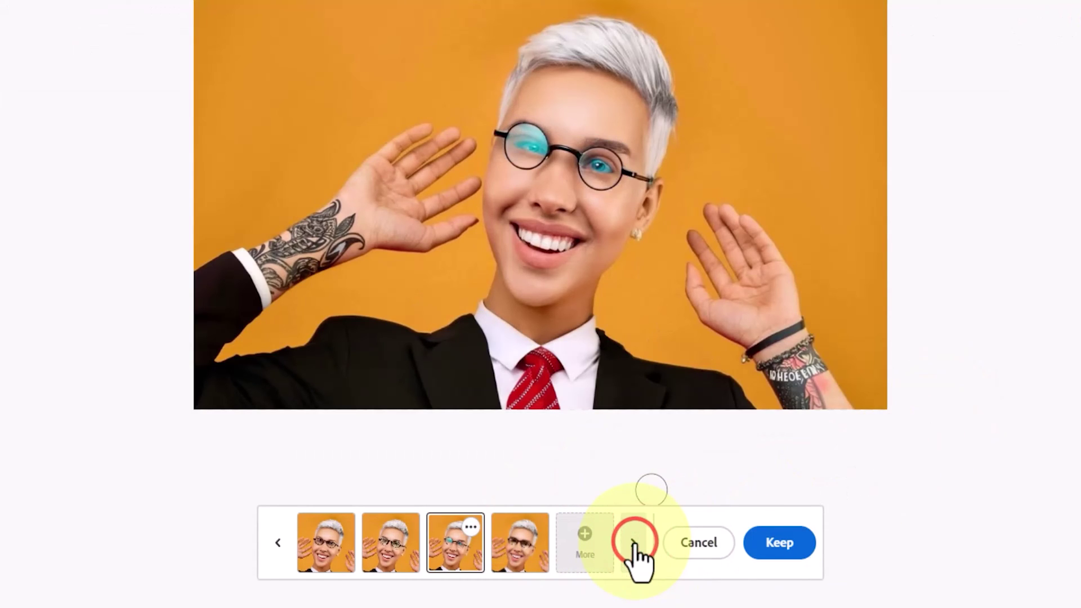
pyautogui.click(634, 542)
pyautogui.click(716, 541)
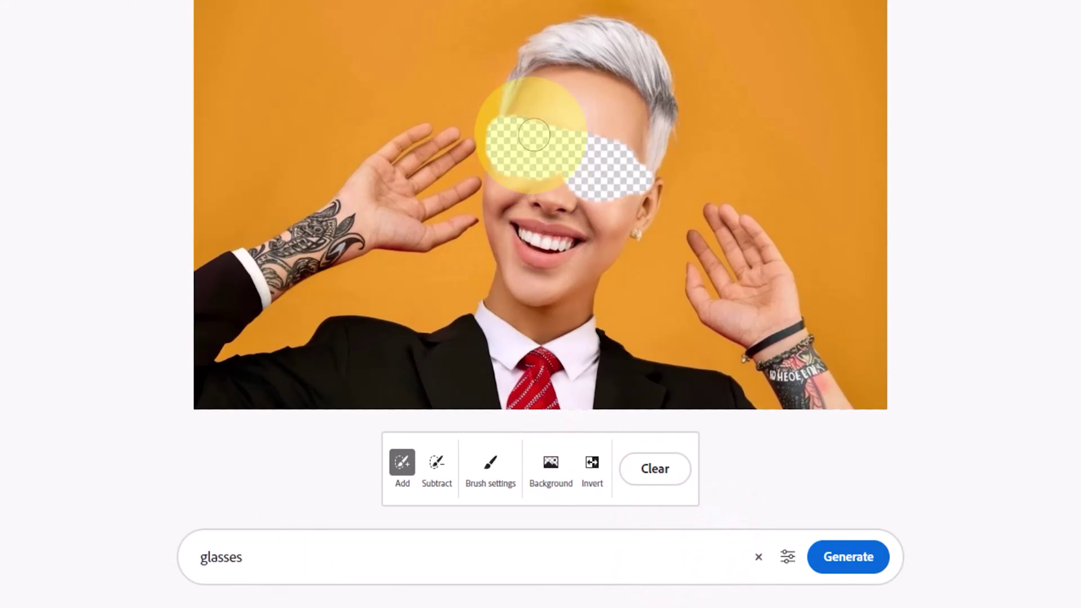
# Step: Repaint a wider eye mask, regenerate, and keep the thick black rectangular glasses
pyautogui.moveTo(495, 113)
pyautogui.mouseDown()
pyautogui.moveTo(518, 109)
pyautogui.moveTo(635, 144)
pyautogui.moveTo(631, 173)
pyautogui.mouseUp()
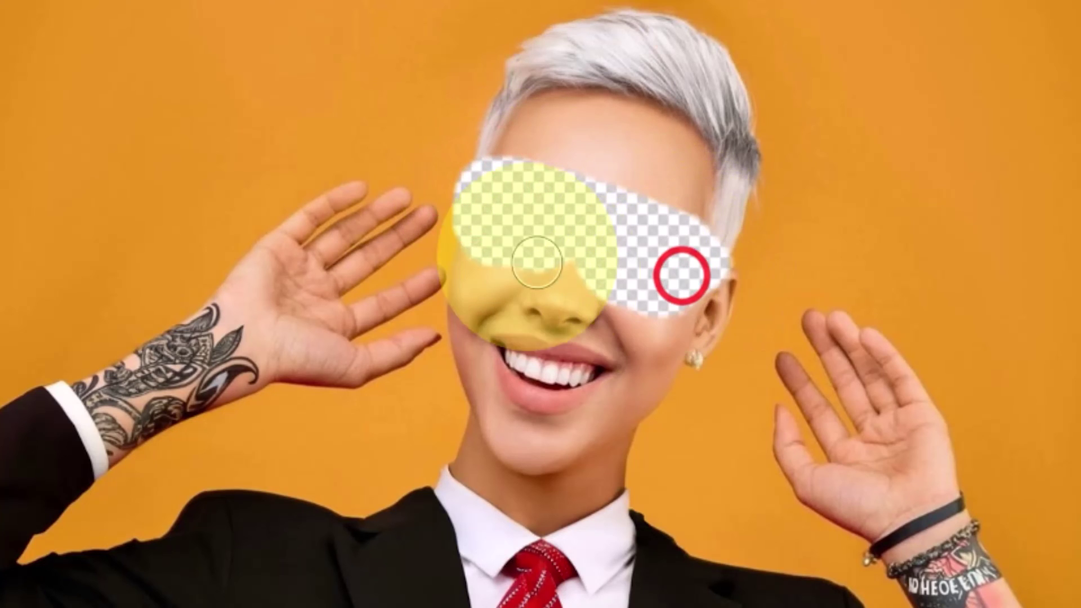
pyautogui.moveTo(683, 272)
pyautogui.mouseDown()
pyautogui.moveTo(526, 237)
pyautogui.moveTo(487, 247)
pyautogui.mouseUp()
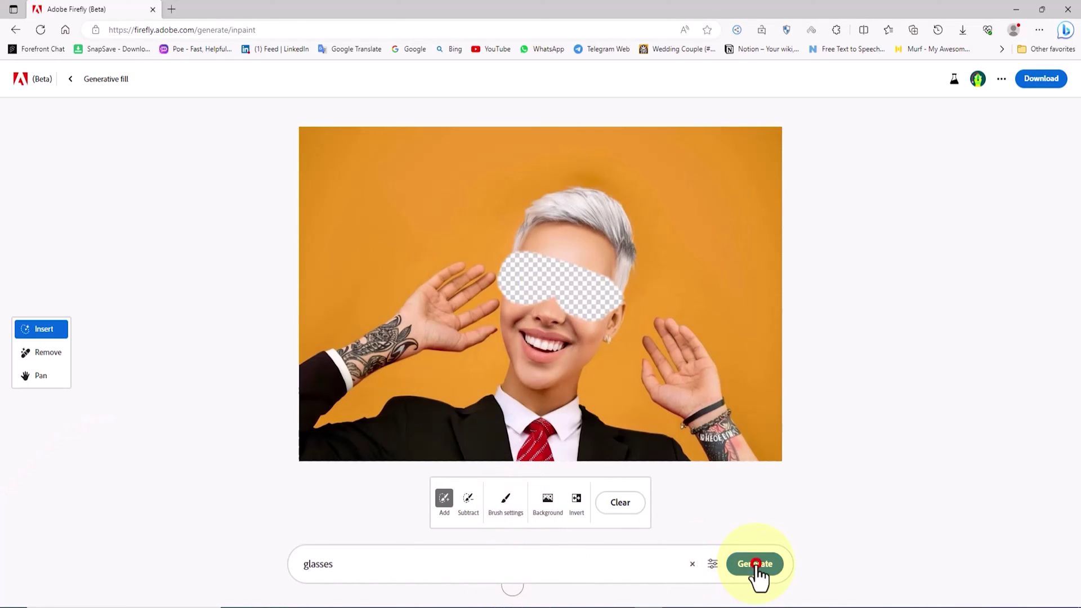
pyautogui.click(756, 564)
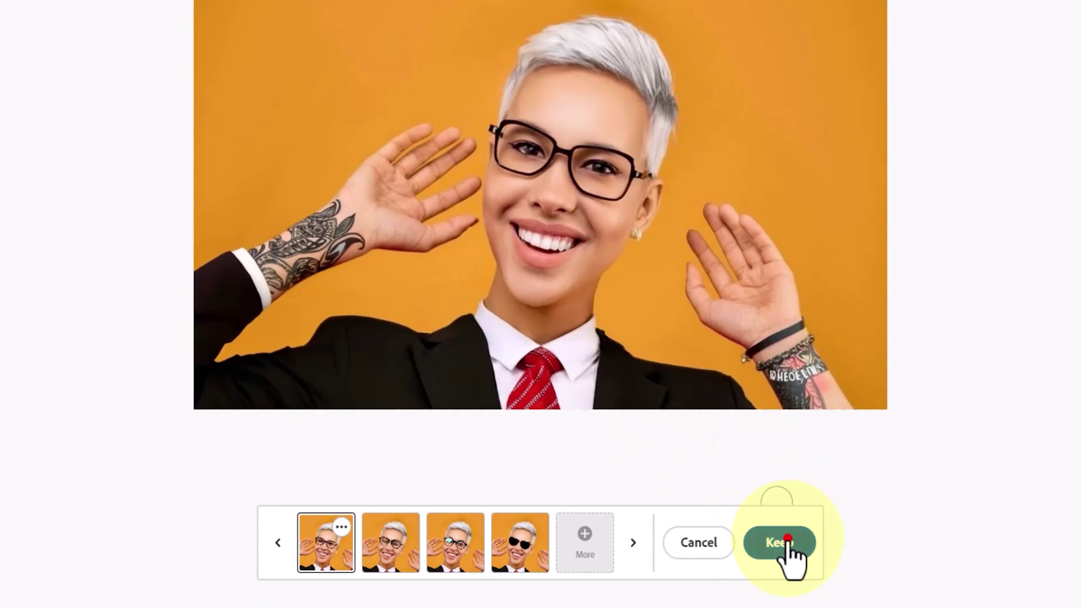
pyautogui.click(787, 542)
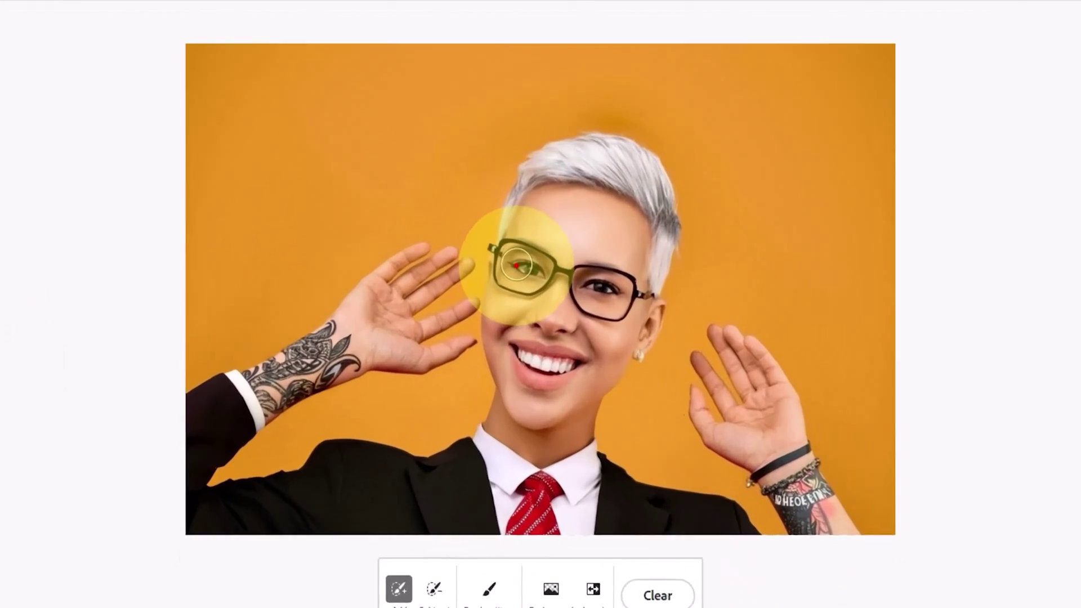
# Step: Mask the eyes inside both lenses and generate fills from the prompt 'blue eyes'
pyautogui.moveTo(514, 156); pyautogui.dragTo(505, 142)
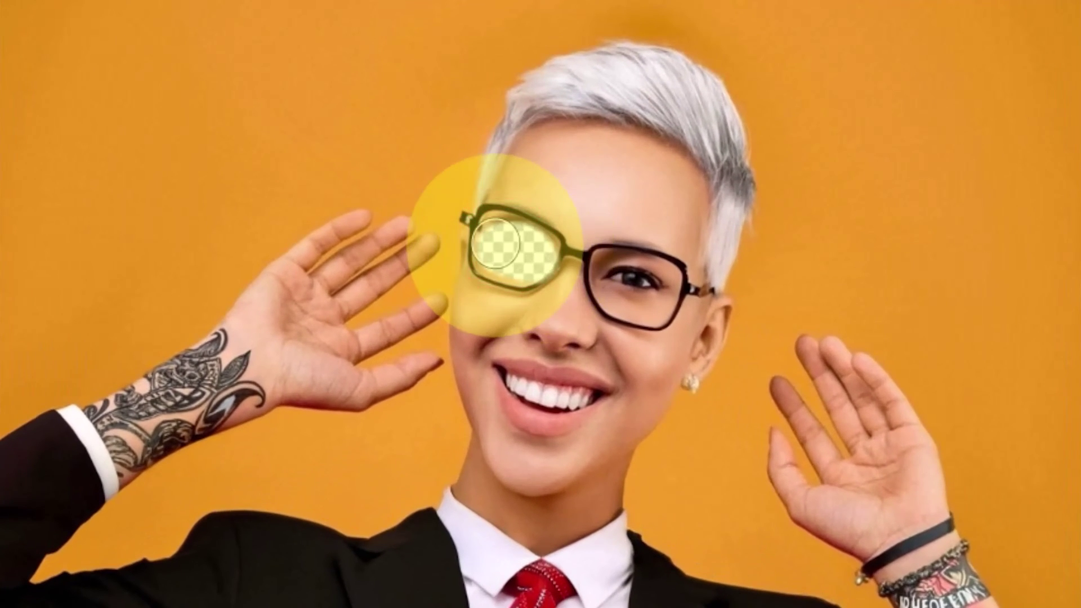
pyautogui.moveTo(615, 271); pyautogui.dragTo(620, 278)
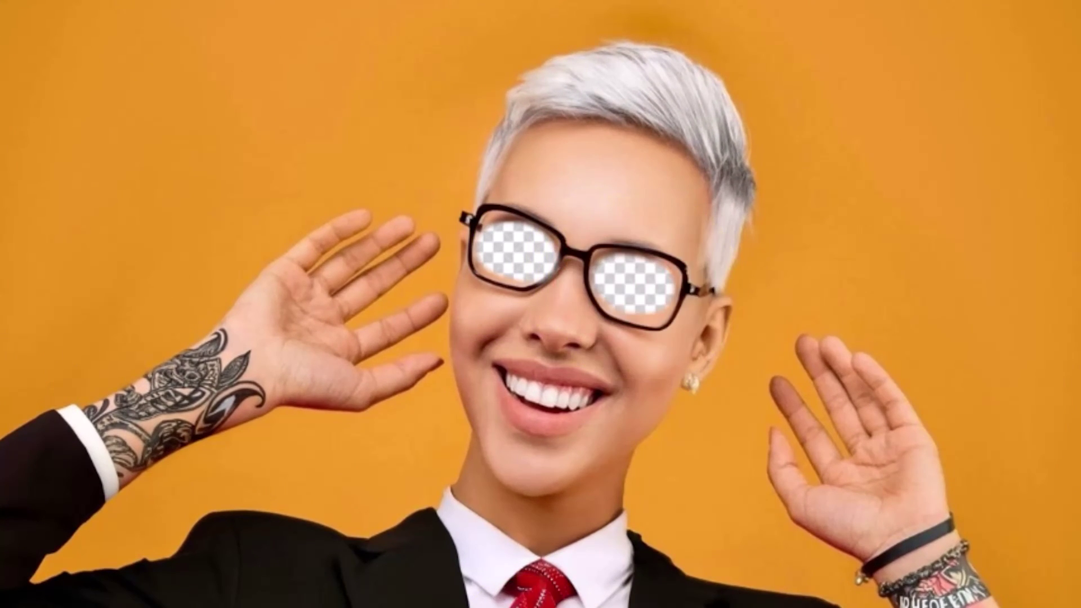
pyautogui.click(481, 565)
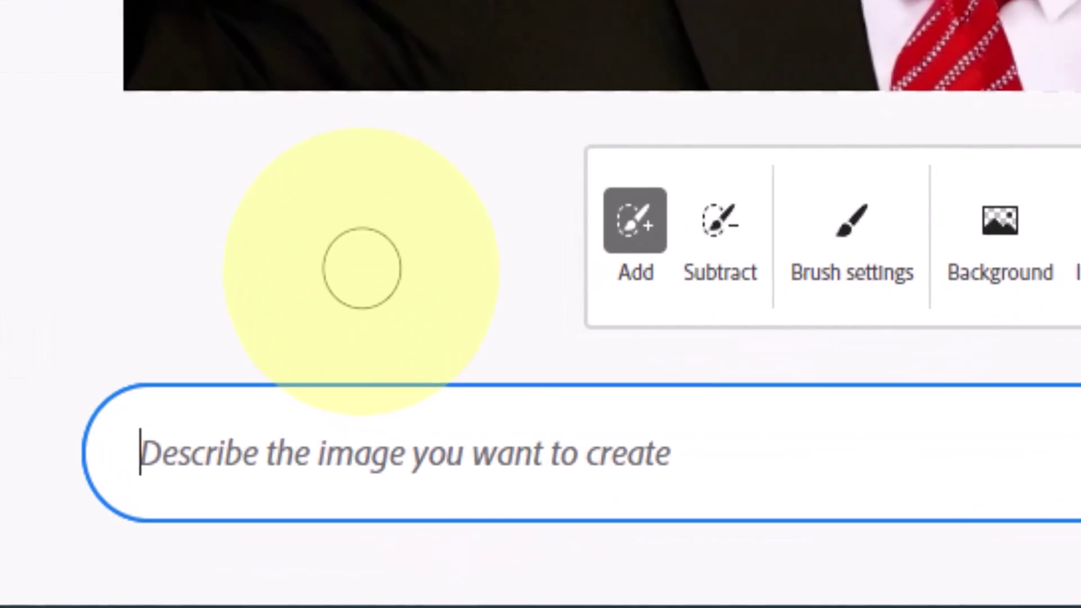
pyautogui.write('blue eyes')
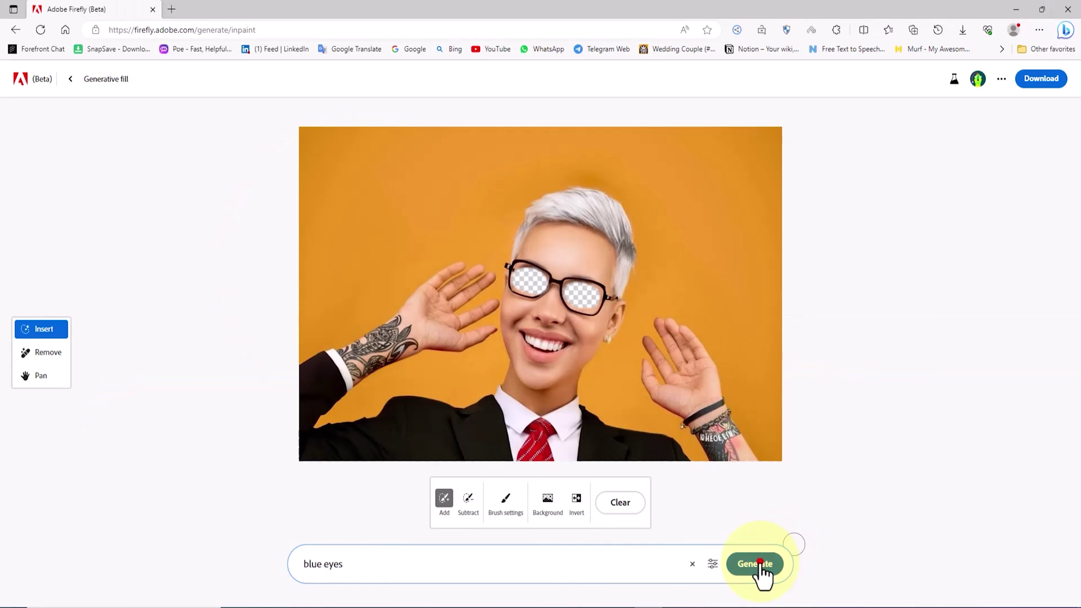
pyautogui.click(760, 564)
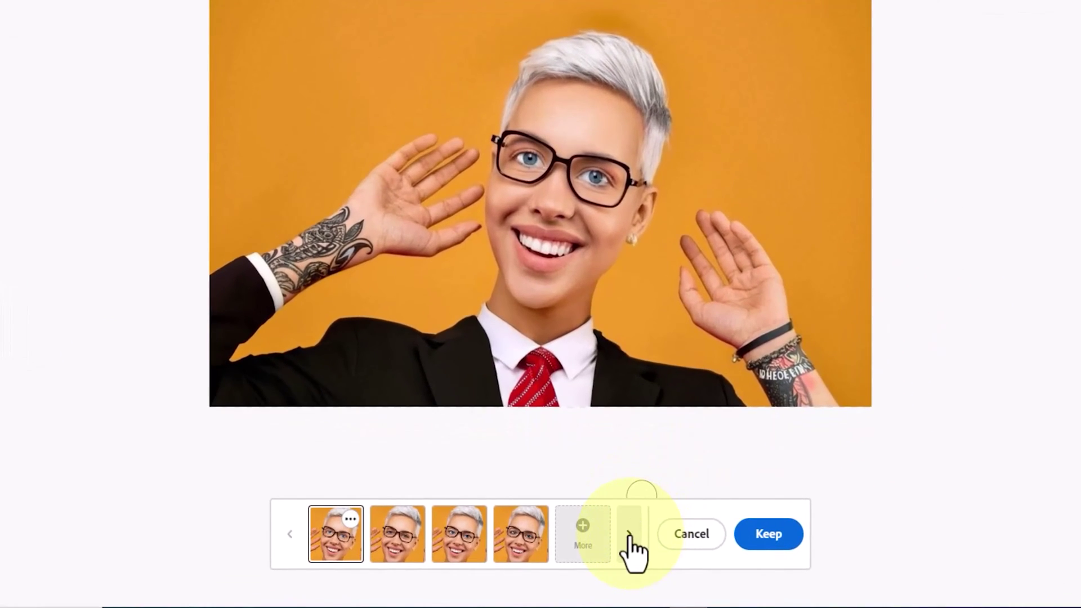
# Step: Review the blue-eyes variations and request more variations
pyautogui.click(605, 554)
pyautogui.click(629, 535)
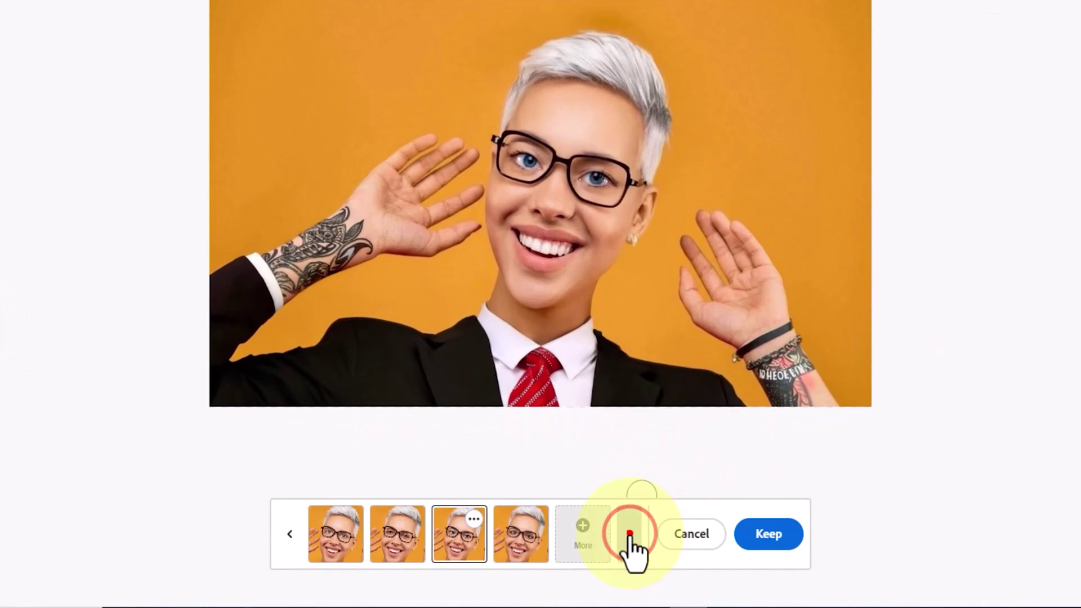
pyautogui.click(629, 535)
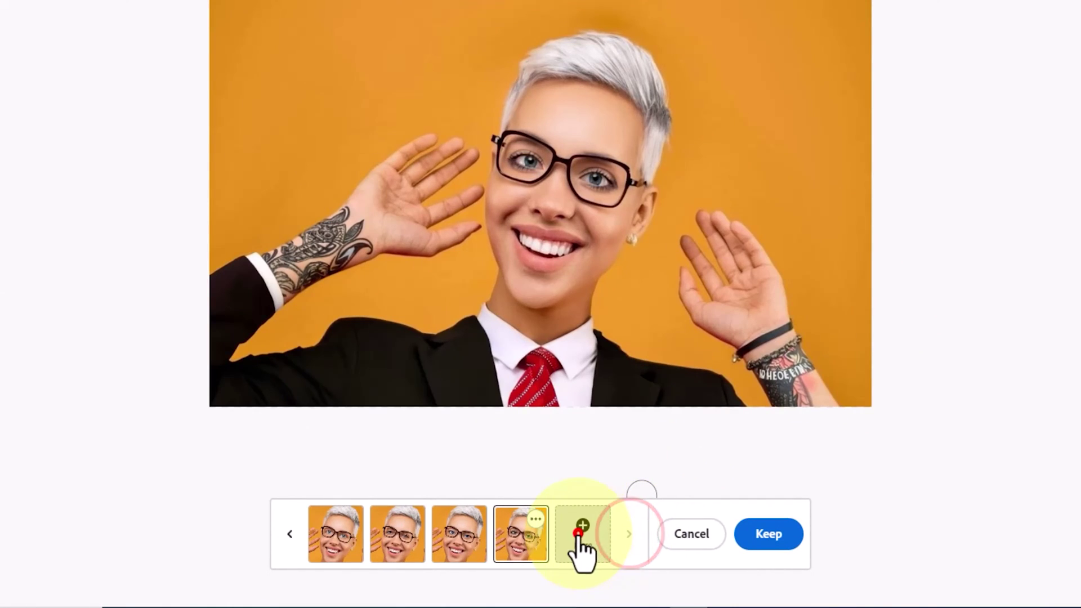
pyautogui.click(580, 535)
pyautogui.click(629, 533)
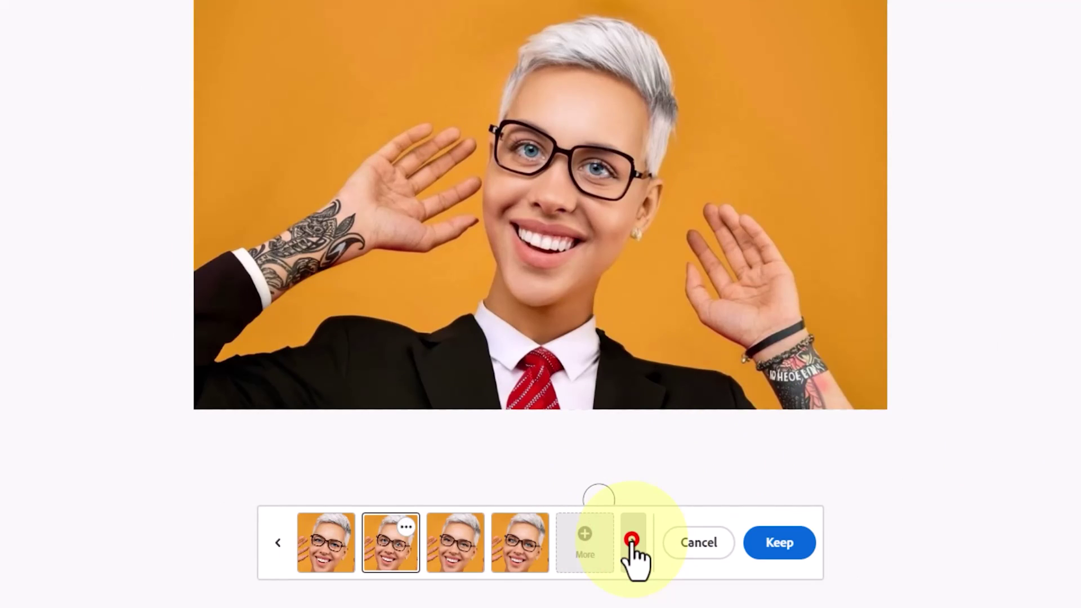
# Step: Browse the new variations and keep the chosen blue-eyed result behind the black glasses
pyautogui.click(631, 541)
pyautogui.click(632, 540)
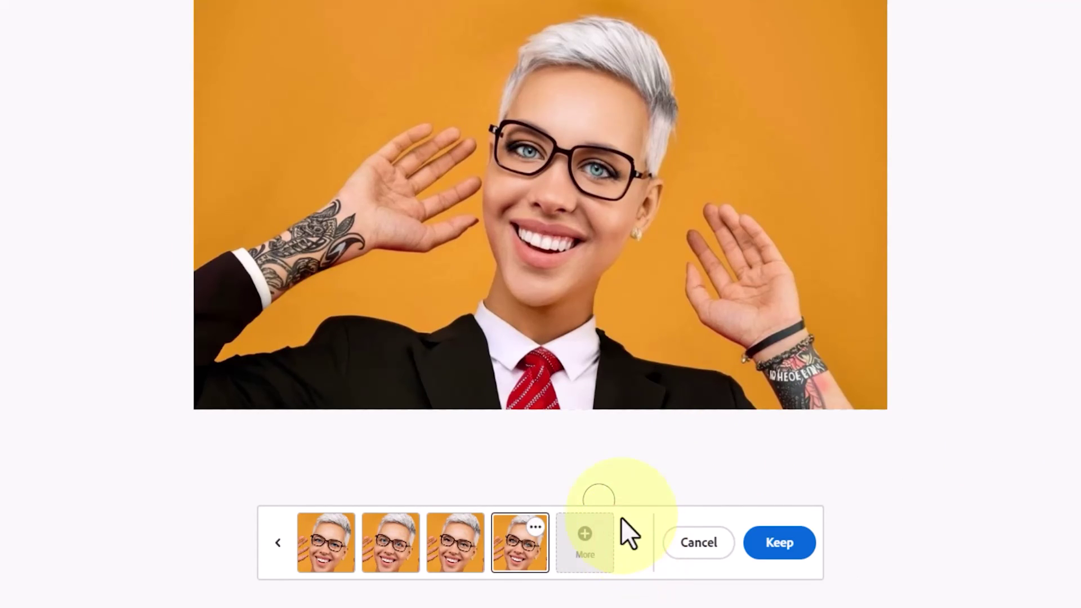
pyautogui.click(272, 543)
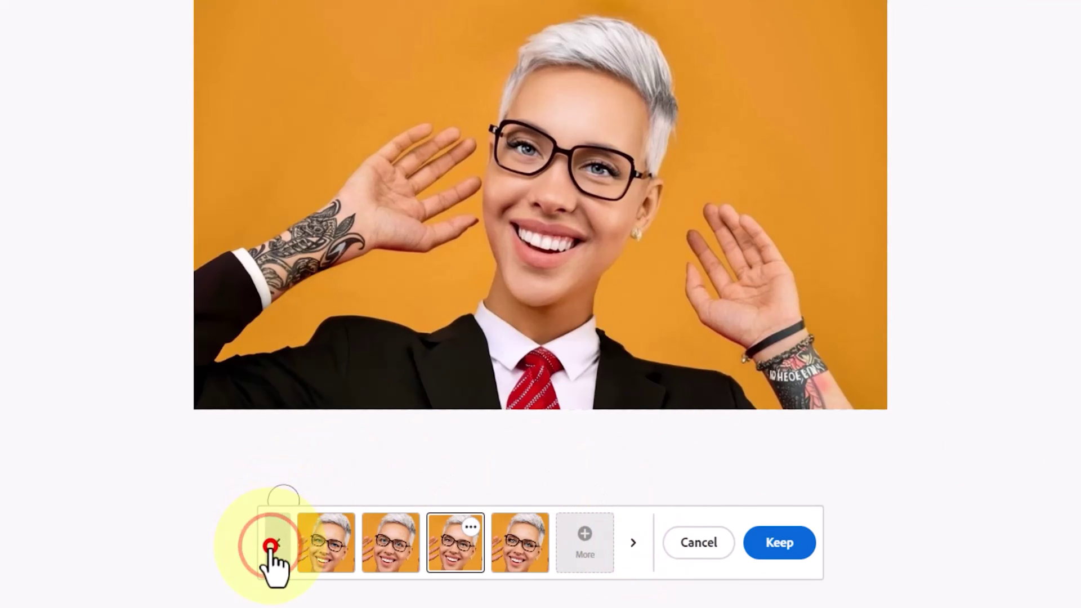
pyautogui.click(272, 543)
pyautogui.click(788, 542)
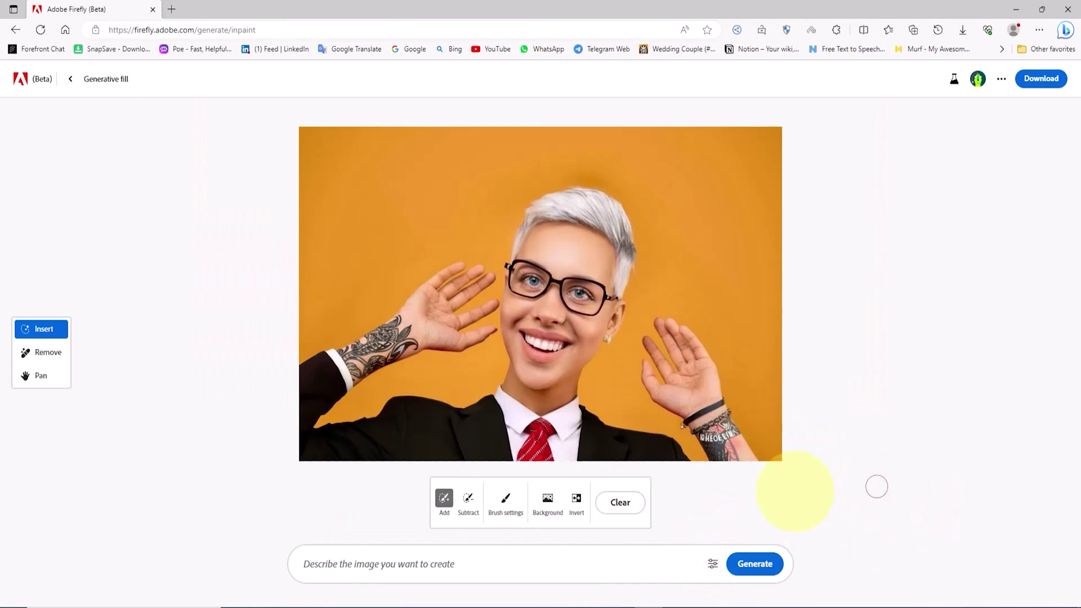
# Step: Shrink the mask brush size to 11%
pyautogui.click(509, 499)
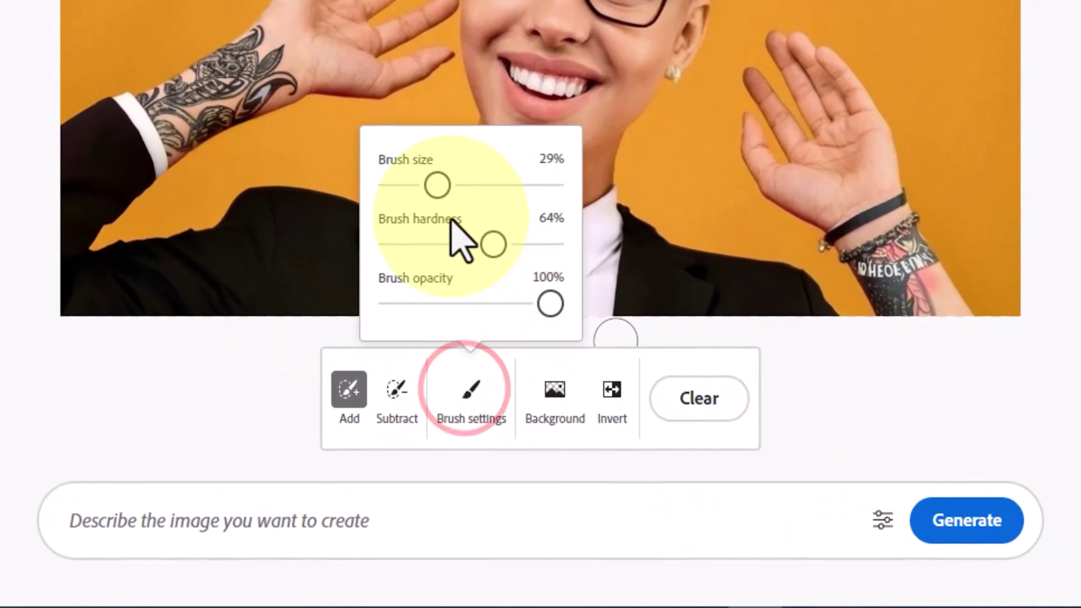
pyautogui.click(437, 186)
pyautogui.moveTo(436, 185); pyautogui.dragTo(409, 186)
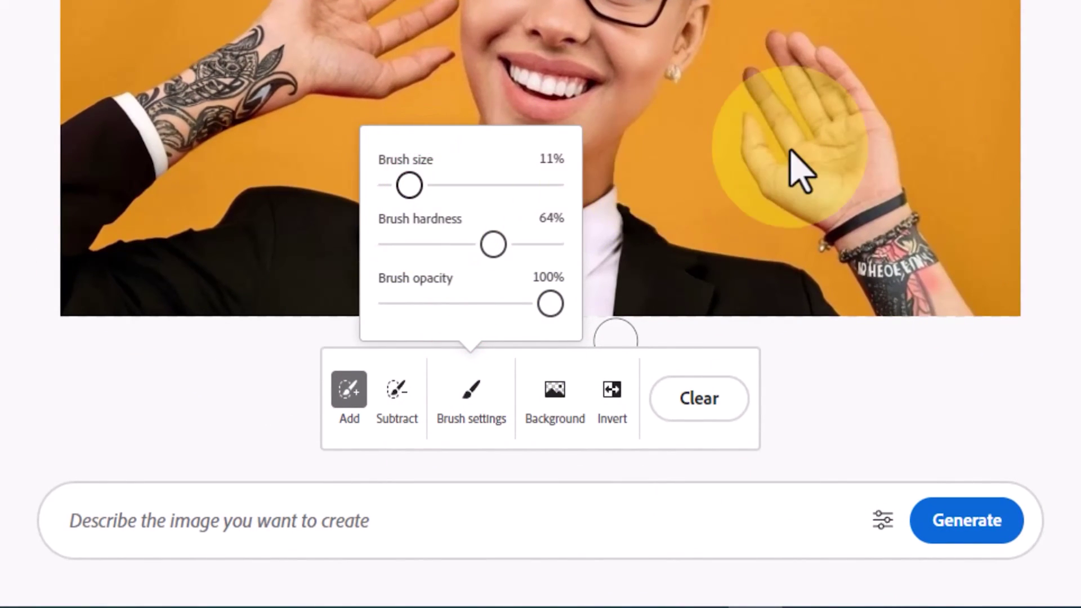
pyautogui.click(791, 121)
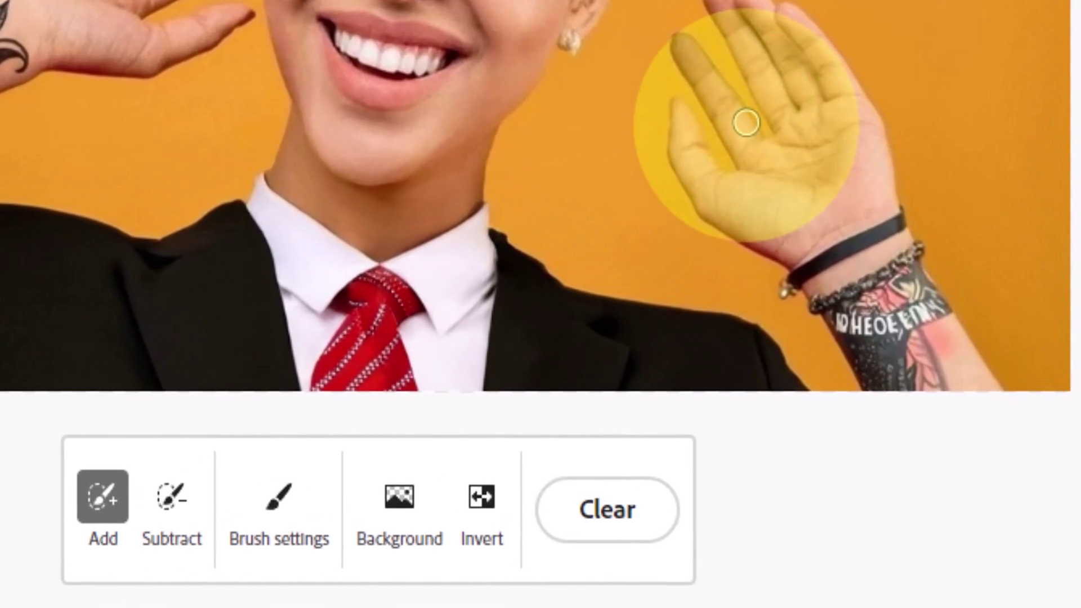
# Step: Paint the mask over the ring on the palm of the raised right hand
pyautogui.moveTo(747, 123); pyautogui.dragTo(721, 131)
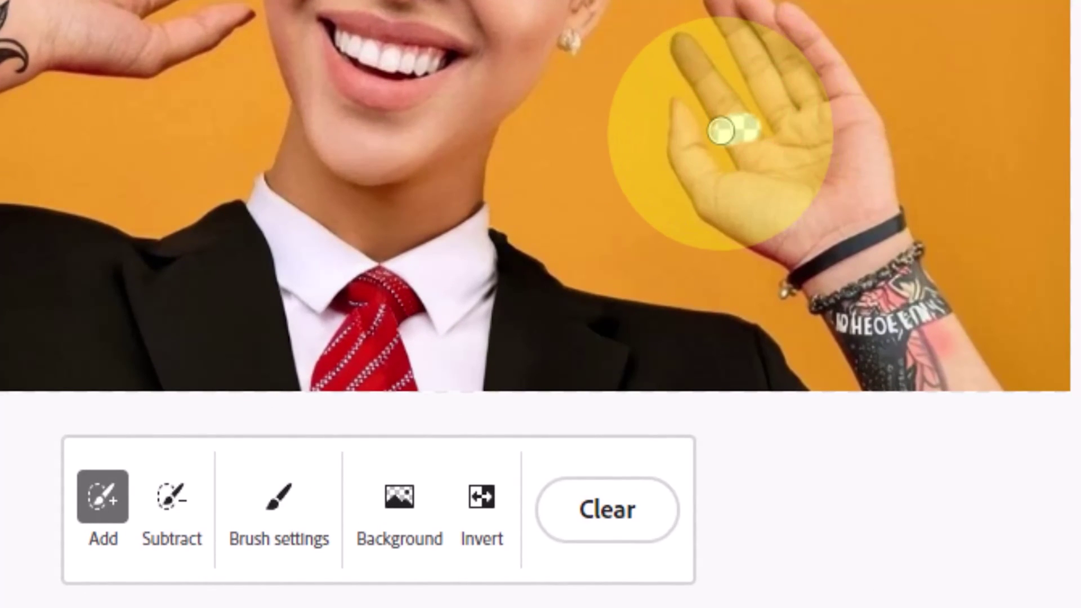
pyautogui.click(748, 118)
pyautogui.click(174, 495)
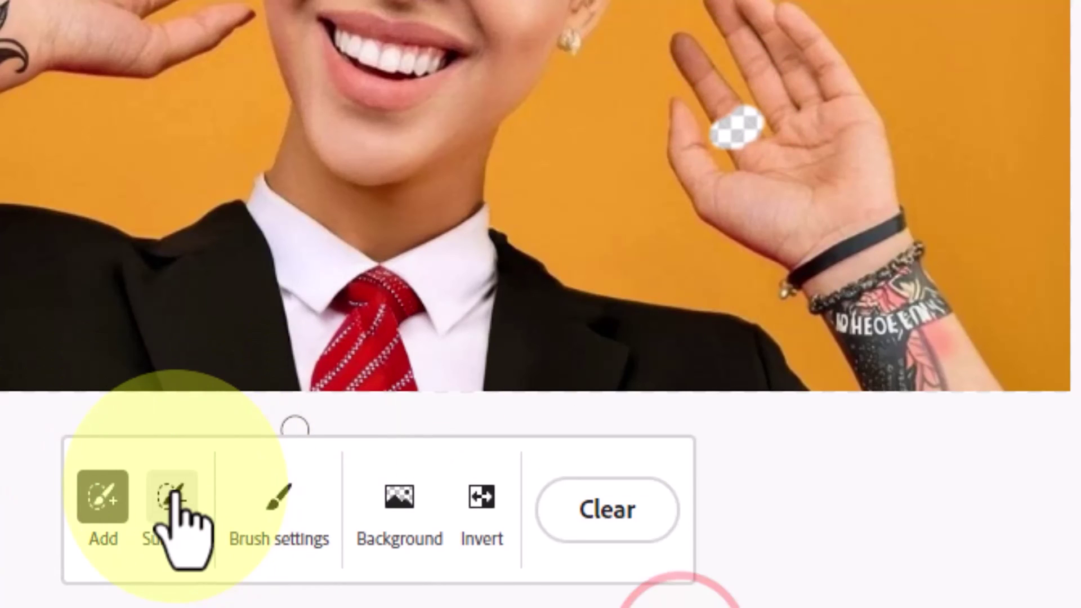
# Step: Trim the stray mask around the ring with the Subtract brush, leaving only the ring marked
pyautogui.click(174, 495)
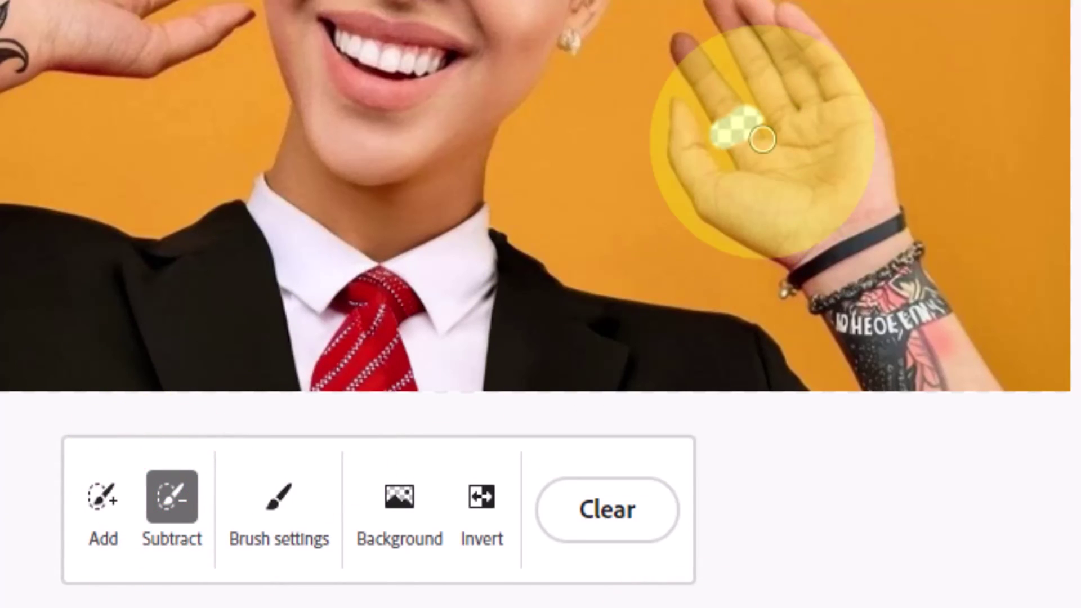
pyautogui.click(757, 94)
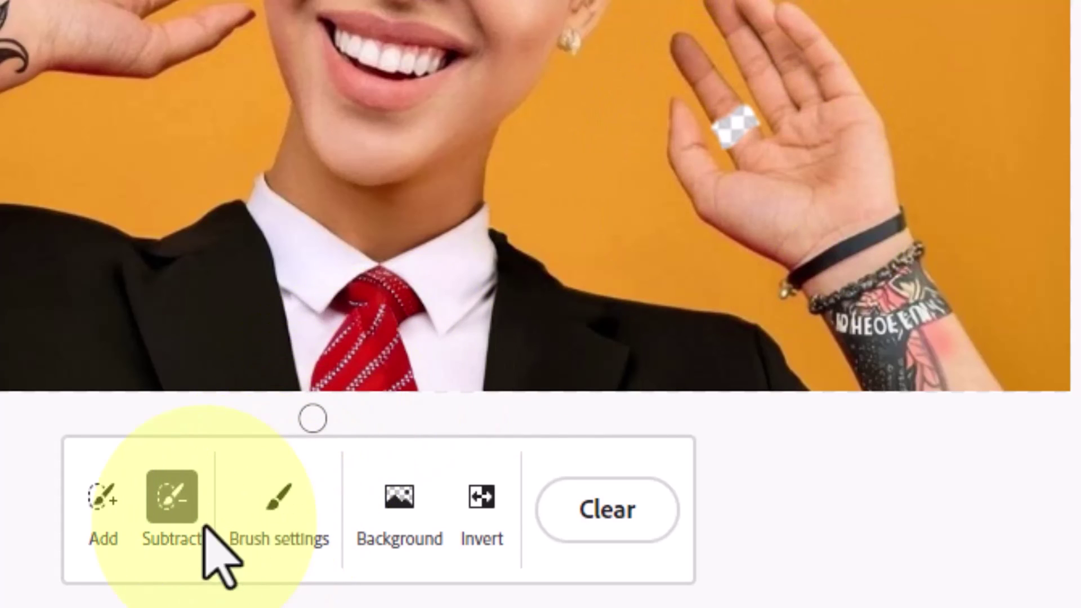
pyautogui.click(104, 496)
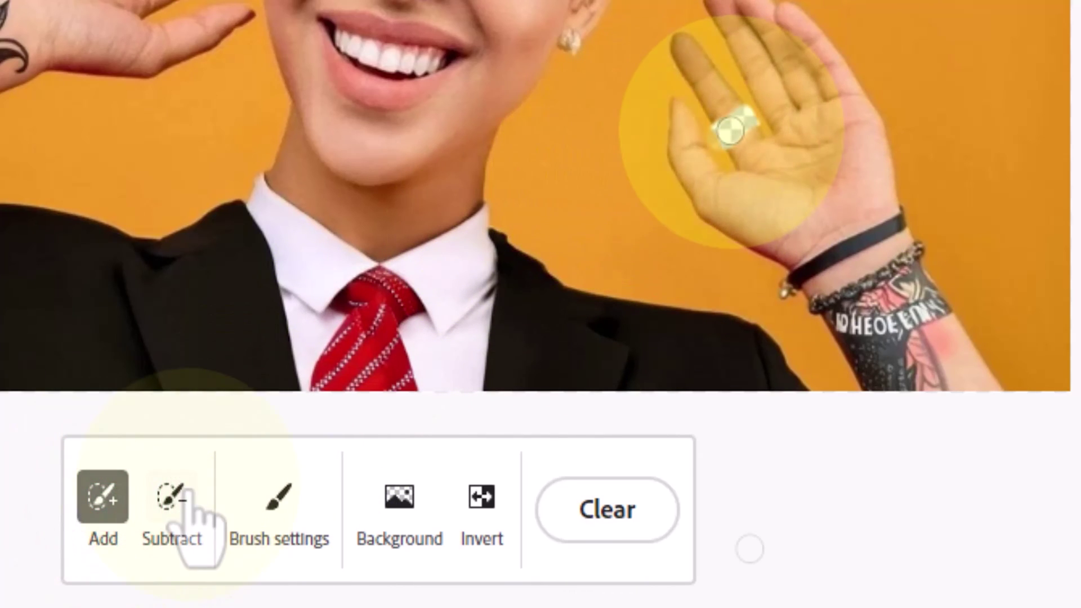
pyautogui.click(173, 496)
pyautogui.click(692, 145)
pyautogui.click(726, 173)
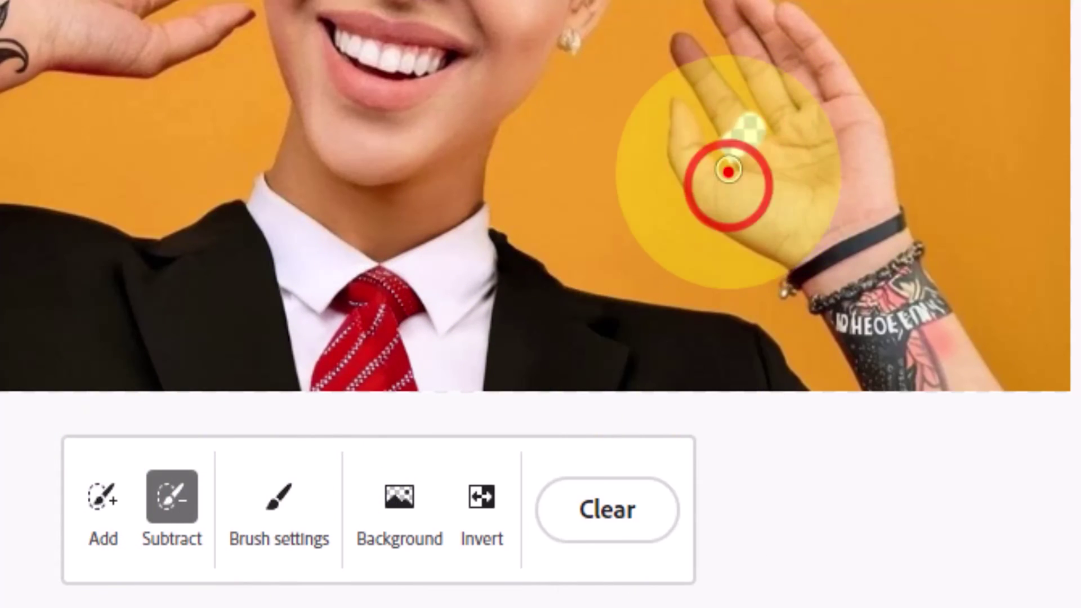
pyautogui.click(764, 108)
pyautogui.click(784, 150)
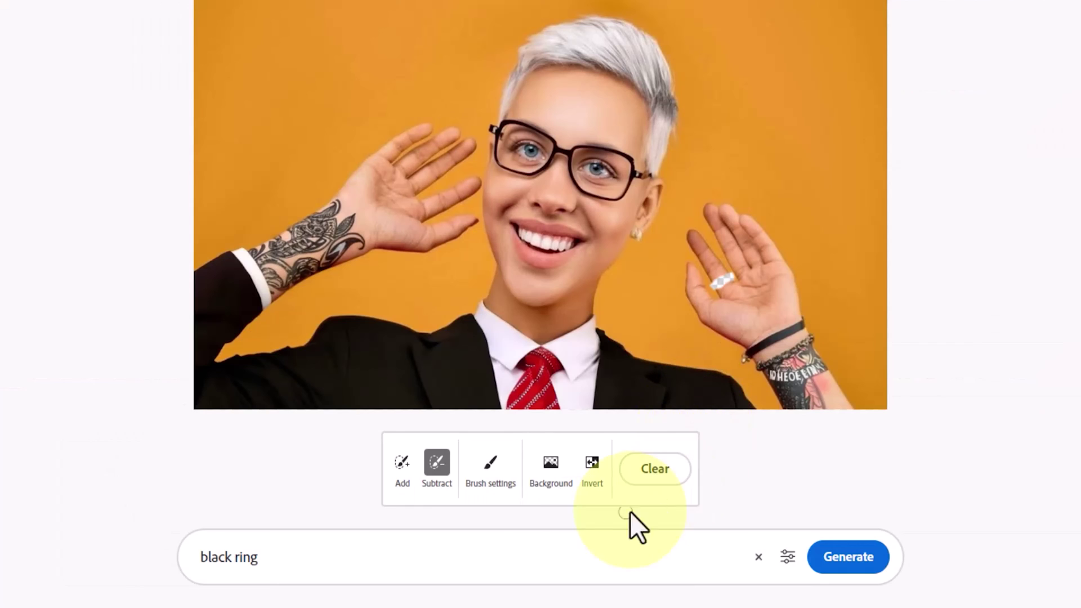
# Step: Generate black ring variations, compare all four, and keep the first one
pyautogui.click(852, 551)
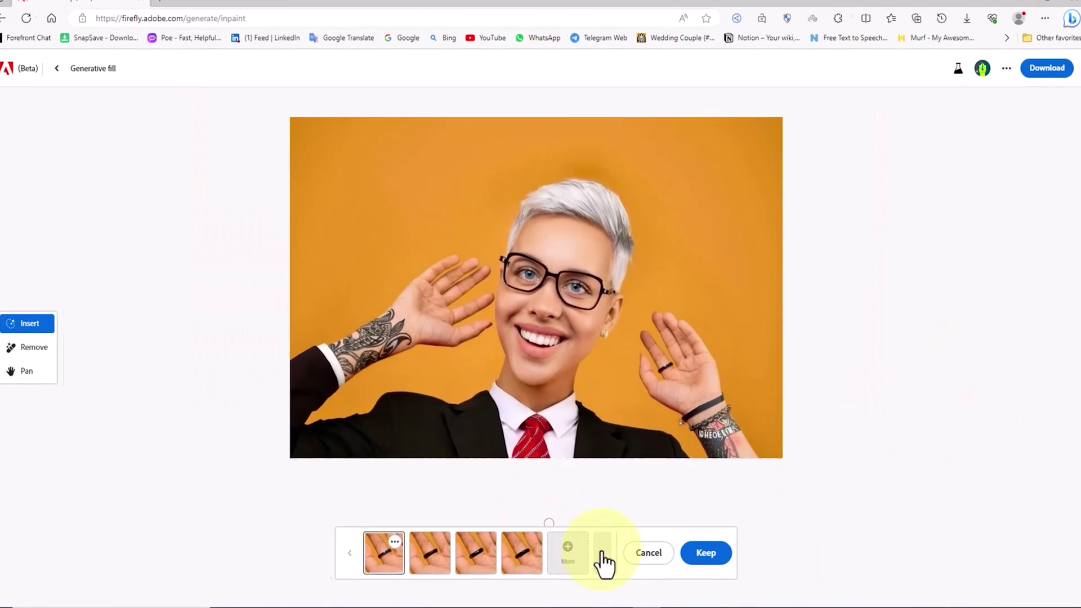
pyautogui.click(601, 554)
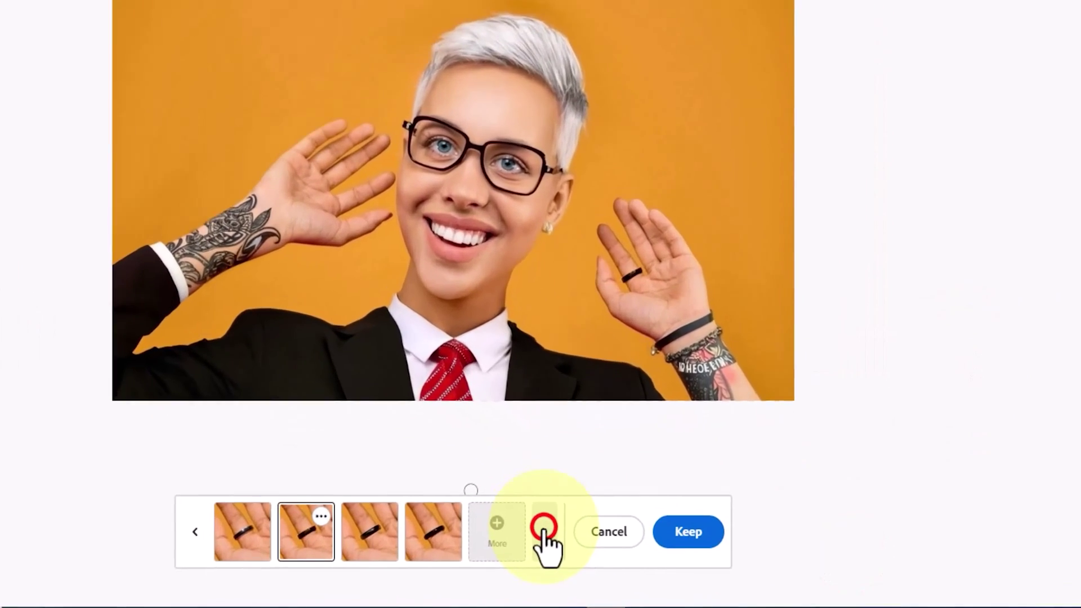
pyautogui.click(600, 553)
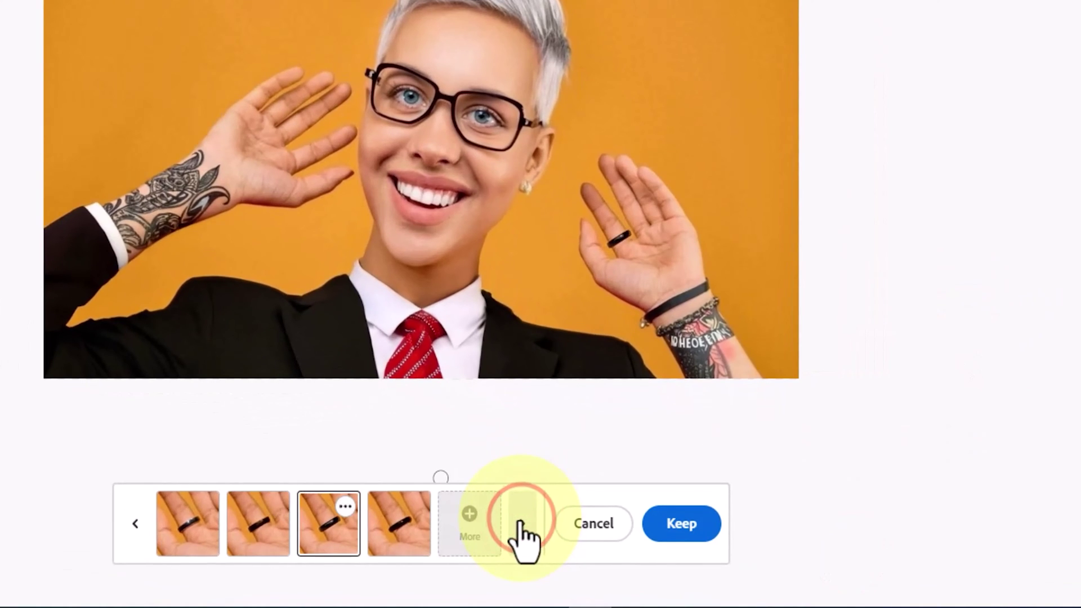
pyautogui.click(519, 519)
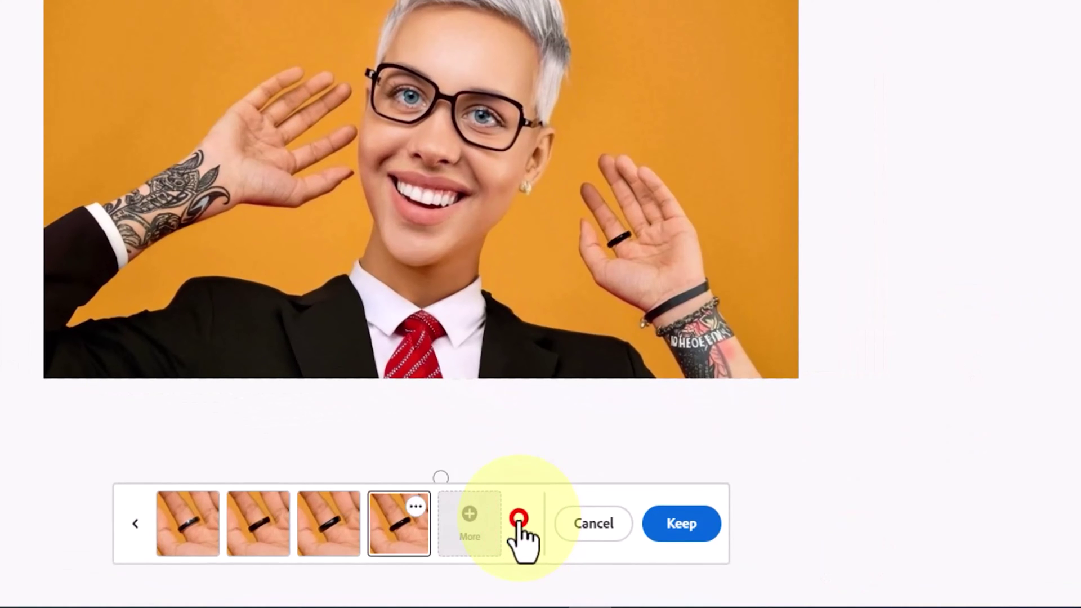
pyautogui.click(140, 527)
pyautogui.click(132, 527)
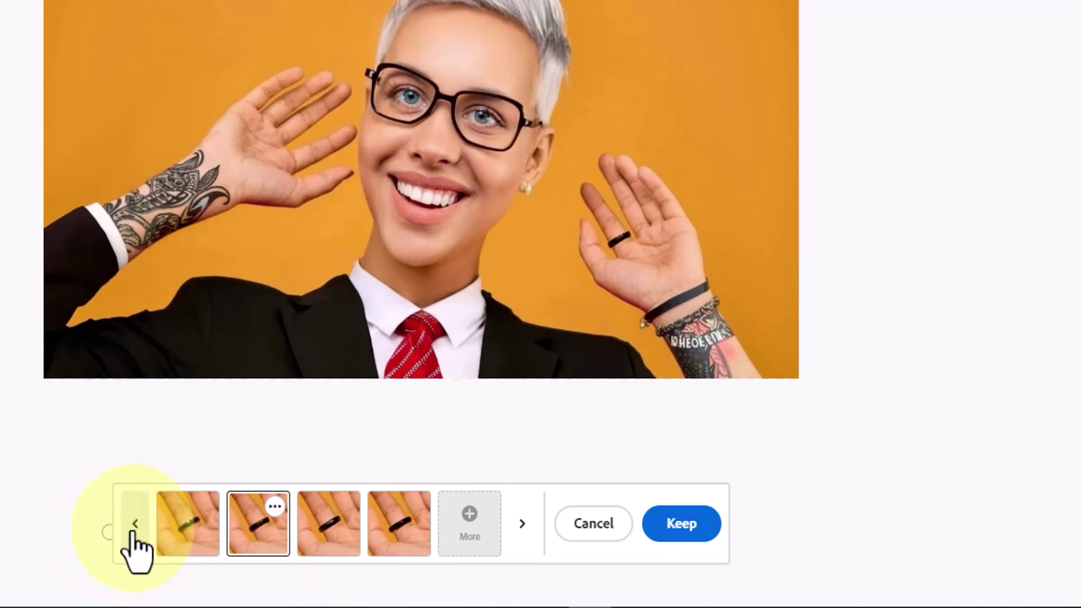
pyautogui.click(134, 526)
pyautogui.click(684, 530)
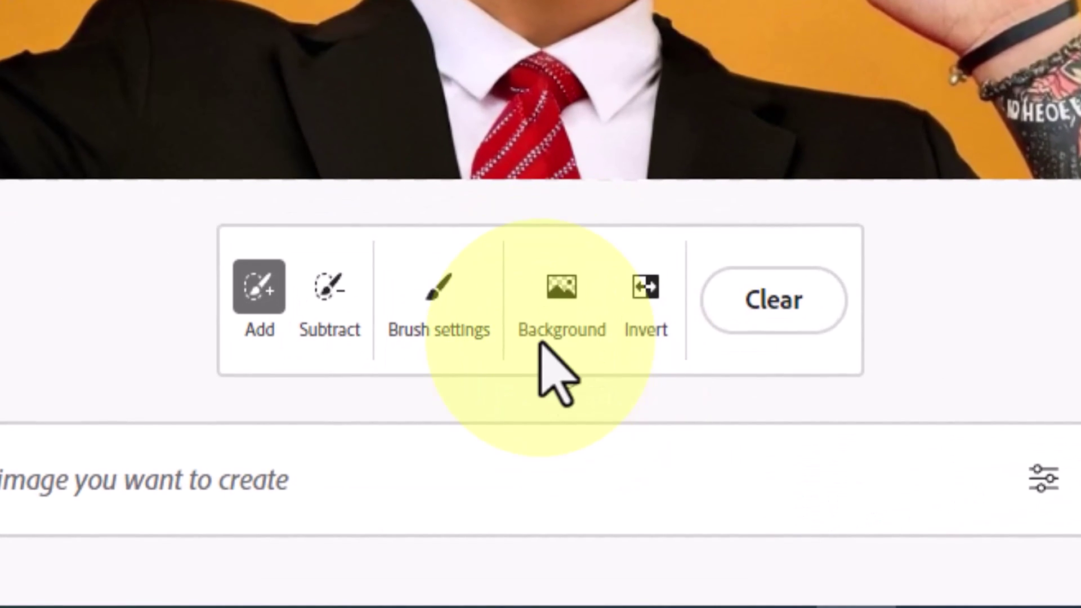
# Step: Remove the orange backdrop and generate backgrounds from 'concert, pink and blue lighting, people crowd'
pyautogui.click(557, 286)
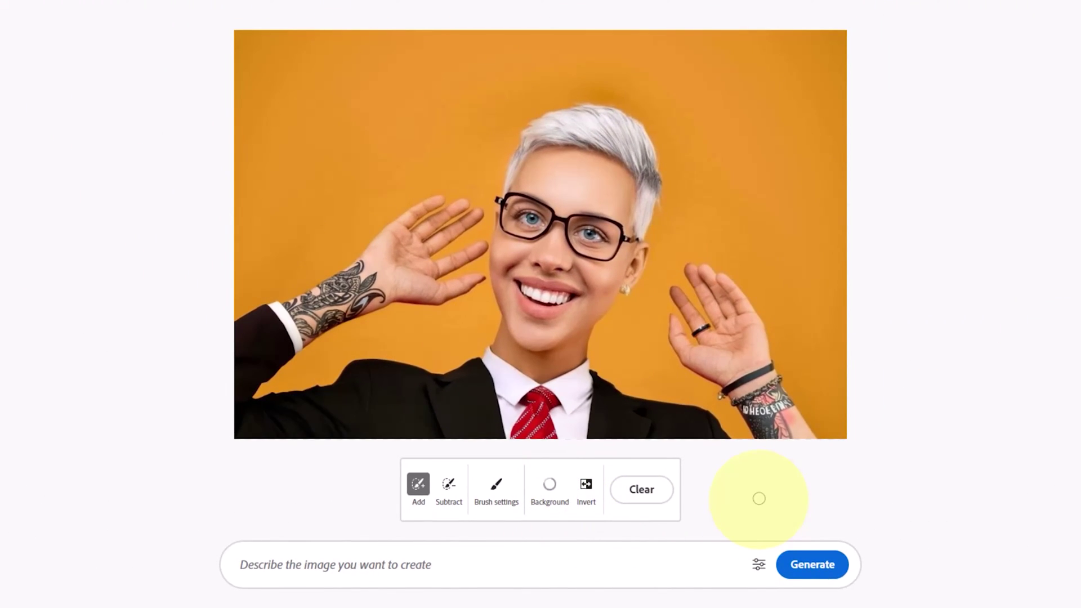
pyautogui.click(531, 566)
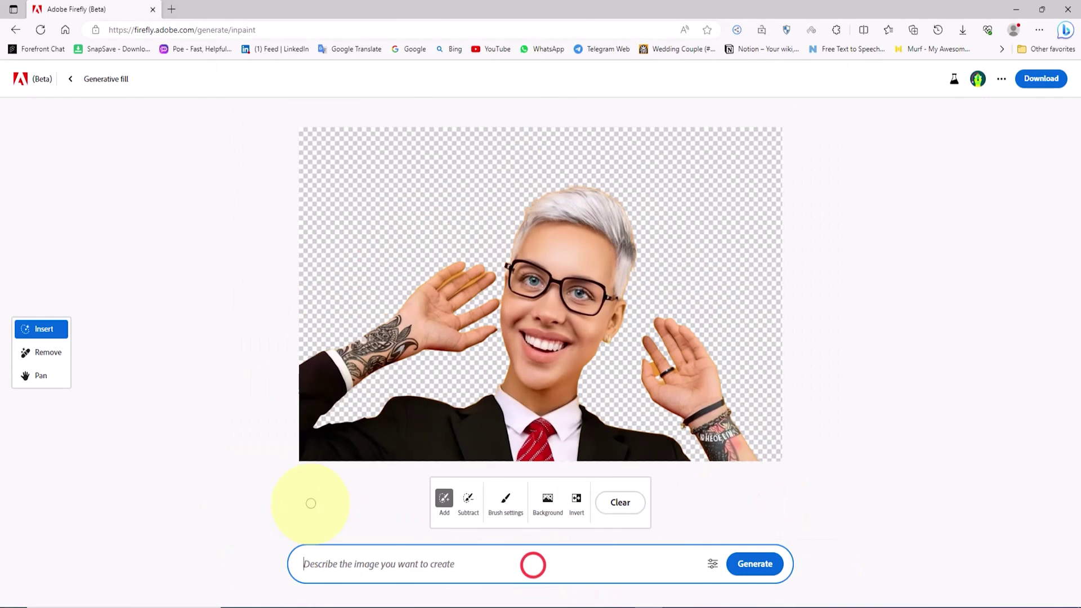
pyautogui.write('concert , pink and blue lighting , people crowd')
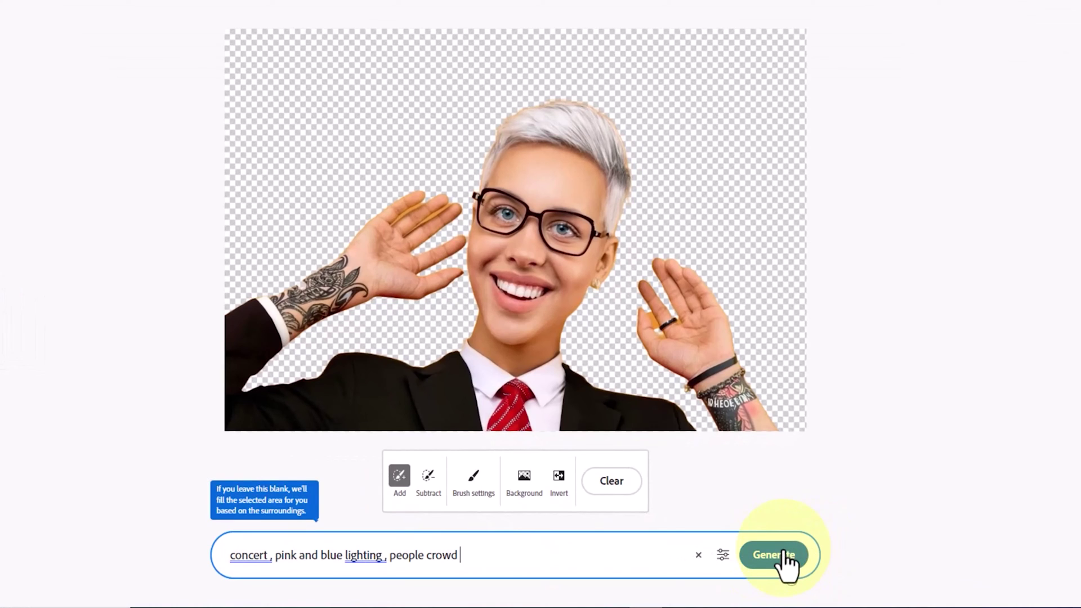
pyautogui.click(782, 554)
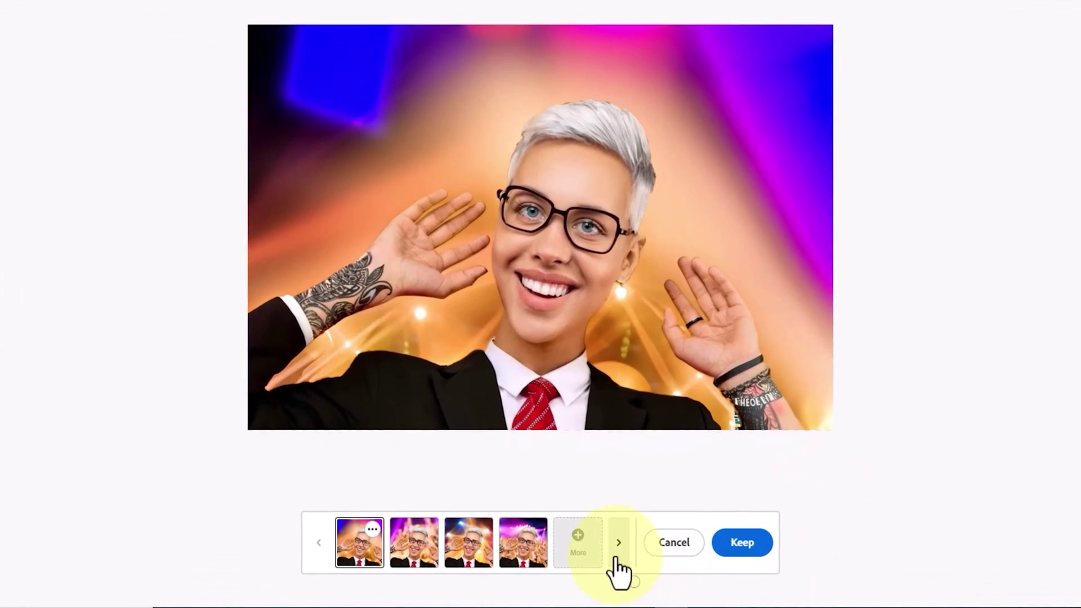
# Step: Compare the four generated concert backgrounds, returning to the stage-lights option
pyautogui.click(604, 554)
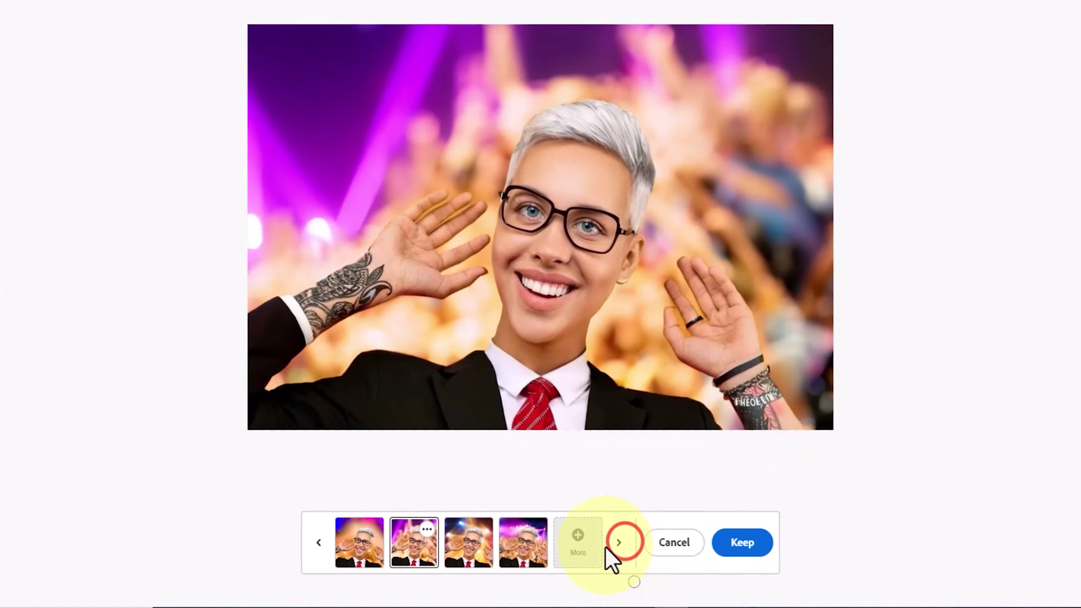
pyautogui.click(624, 543)
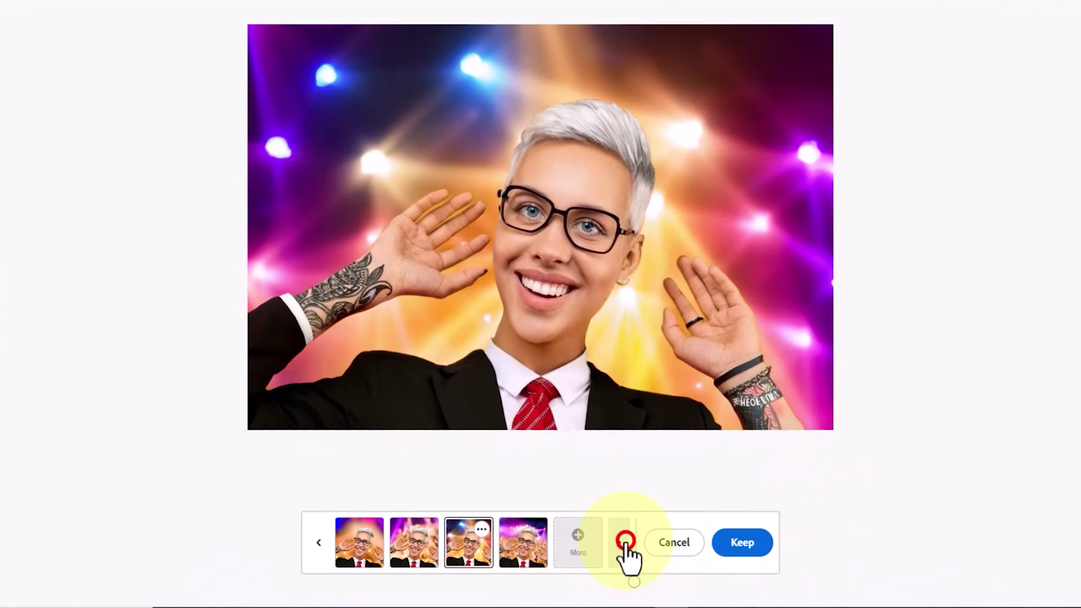
pyautogui.click(619, 542)
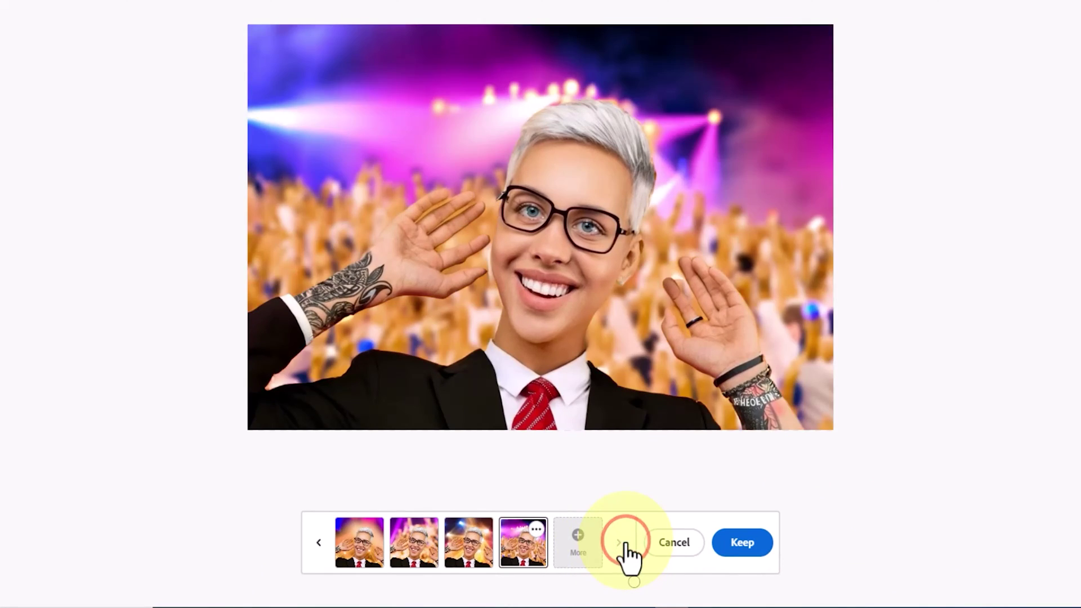
pyautogui.click(319, 543)
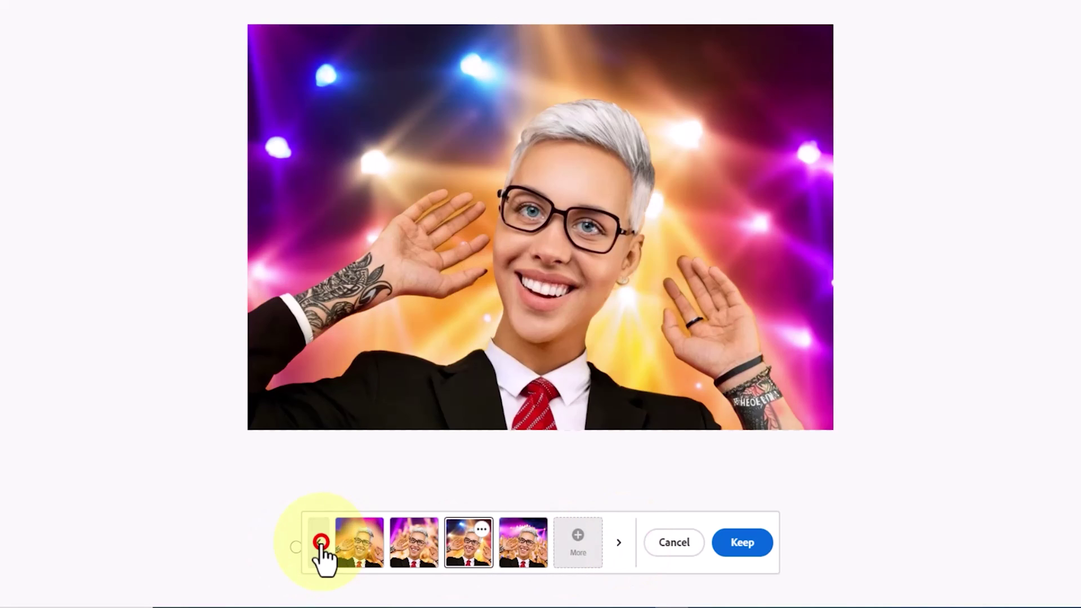
# Step: Generate four more background options and keep the stage-lights concert background
pyautogui.click(576, 539)
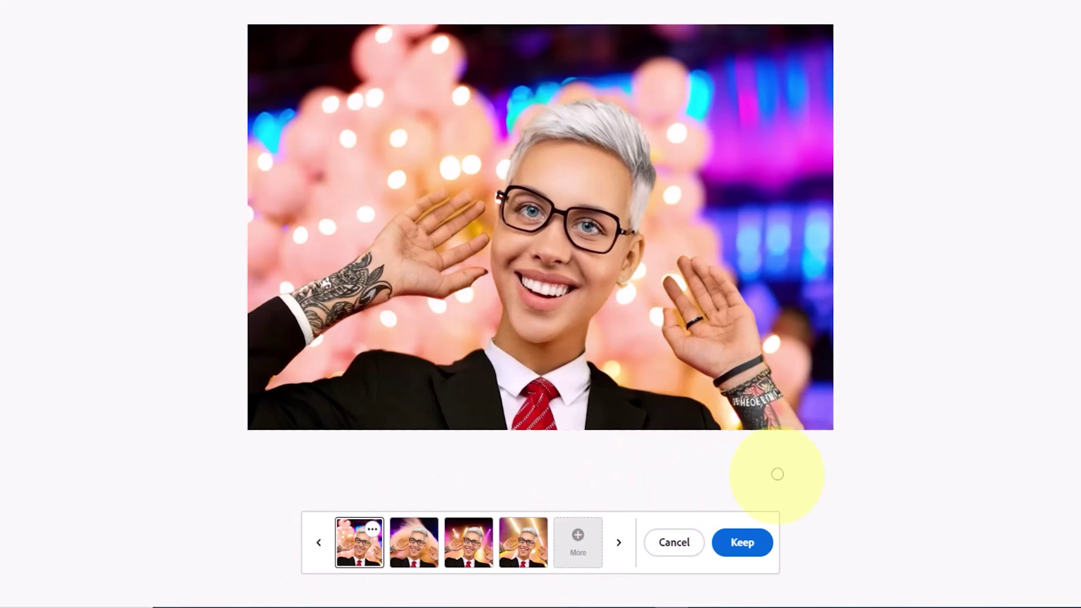
pyautogui.click(621, 541)
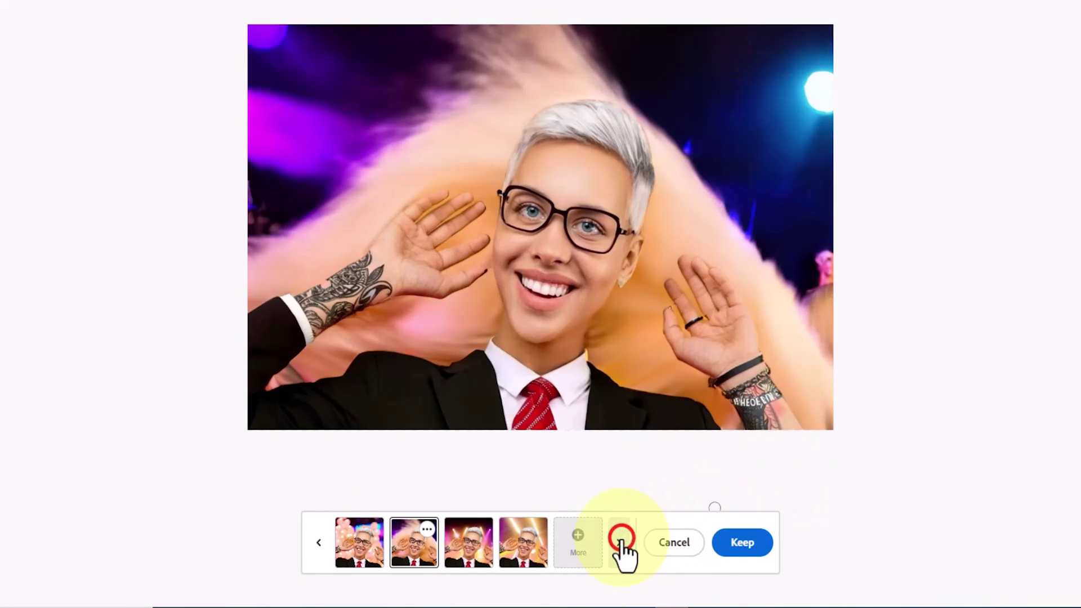
pyautogui.click(621, 541)
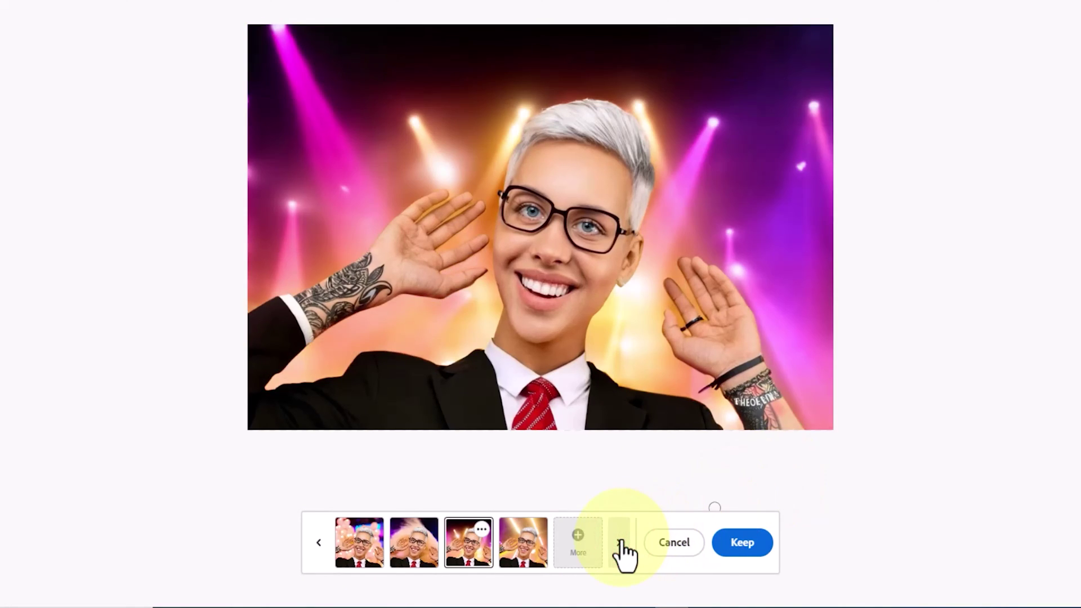
pyautogui.click(621, 541)
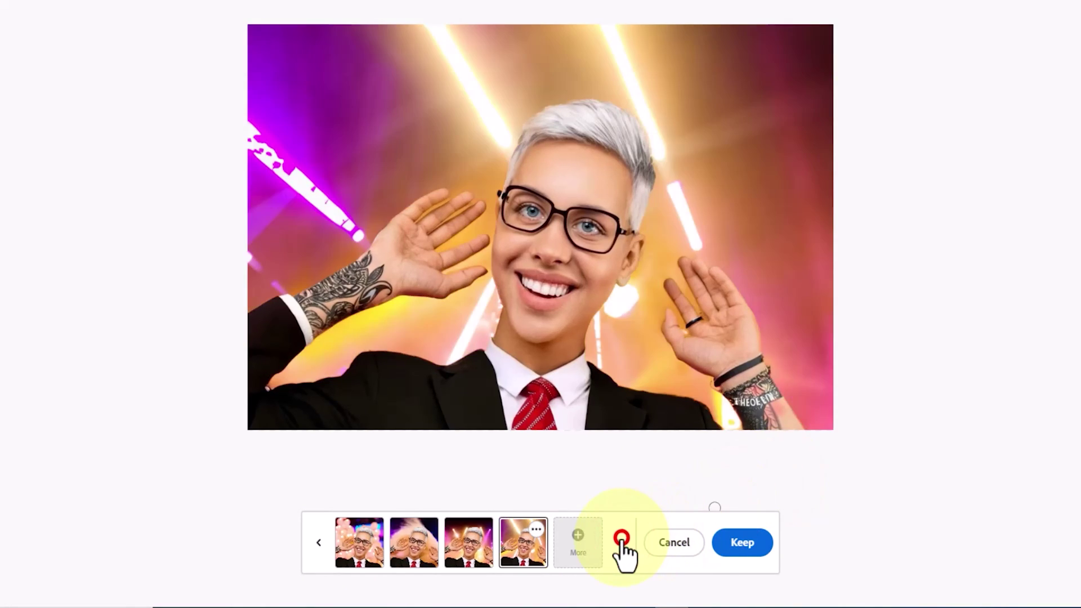
pyautogui.click(319, 542)
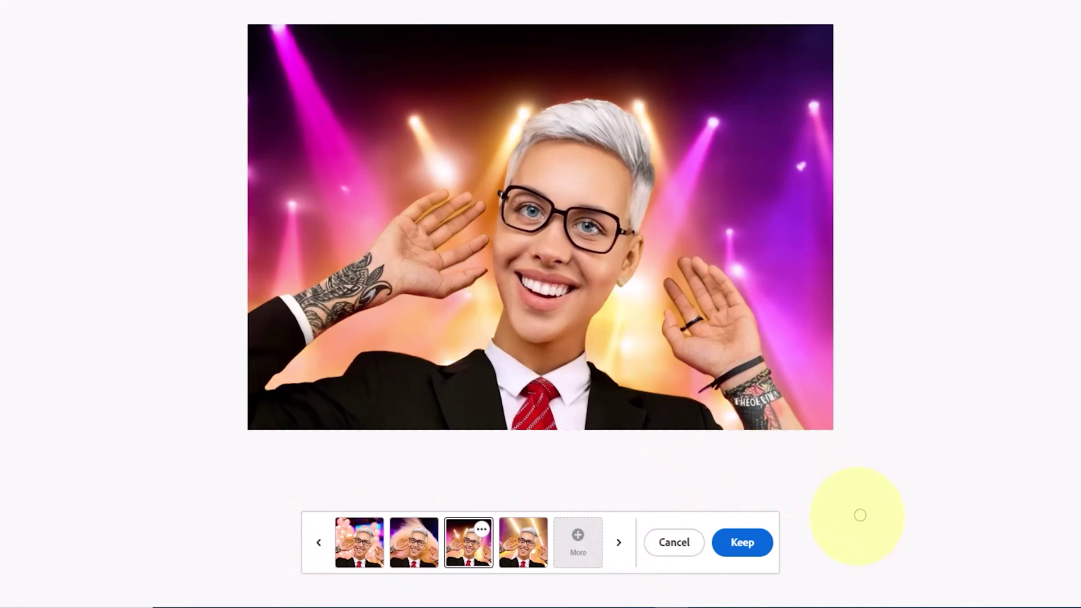
pyautogui.click(753, 542)
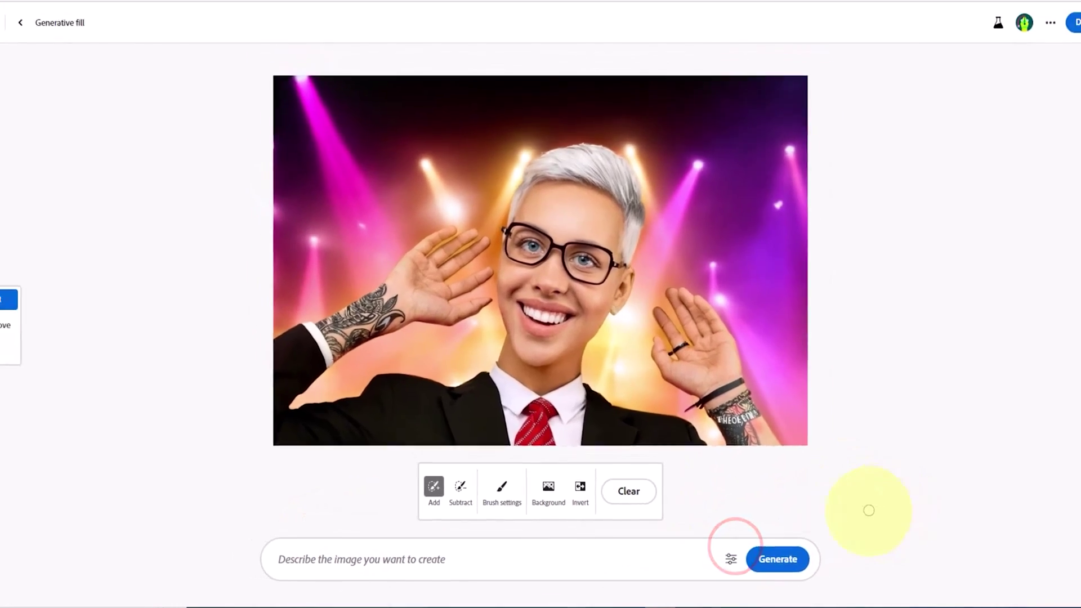